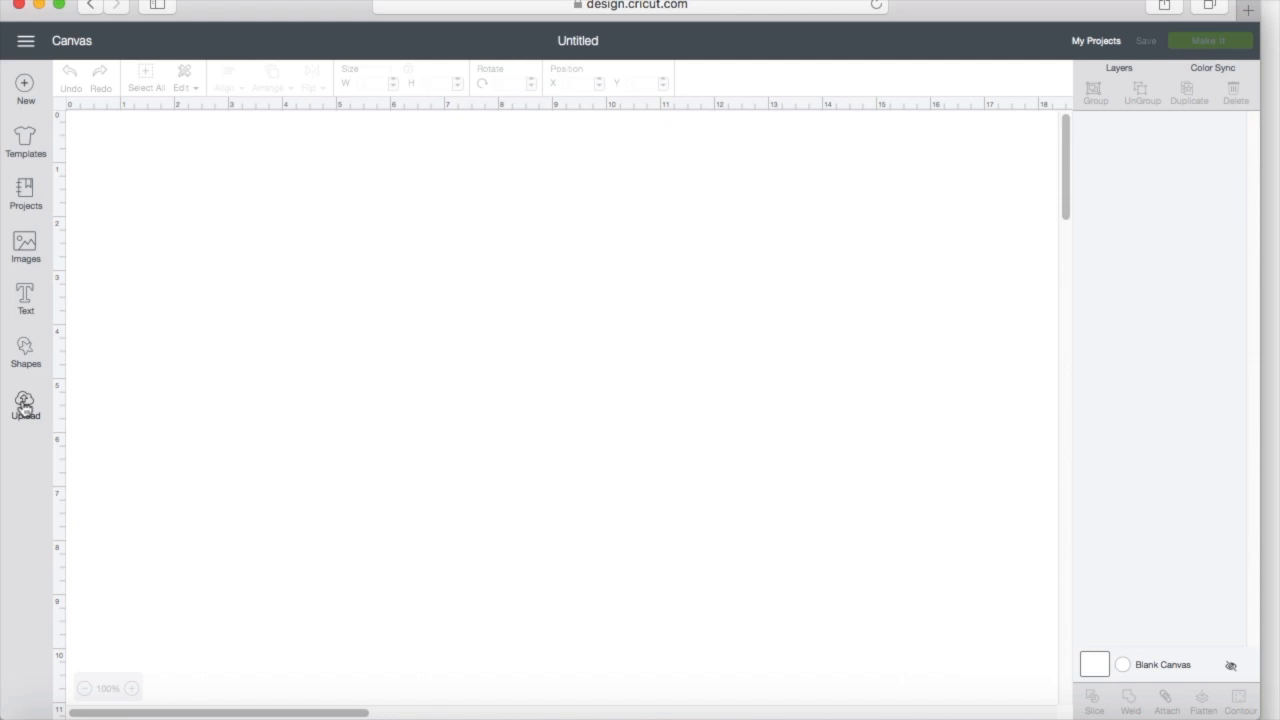
Step: Start an image upload and browse through Documents to the MardiGras folder inside HugeSvgBundle
left_click(24, 400)
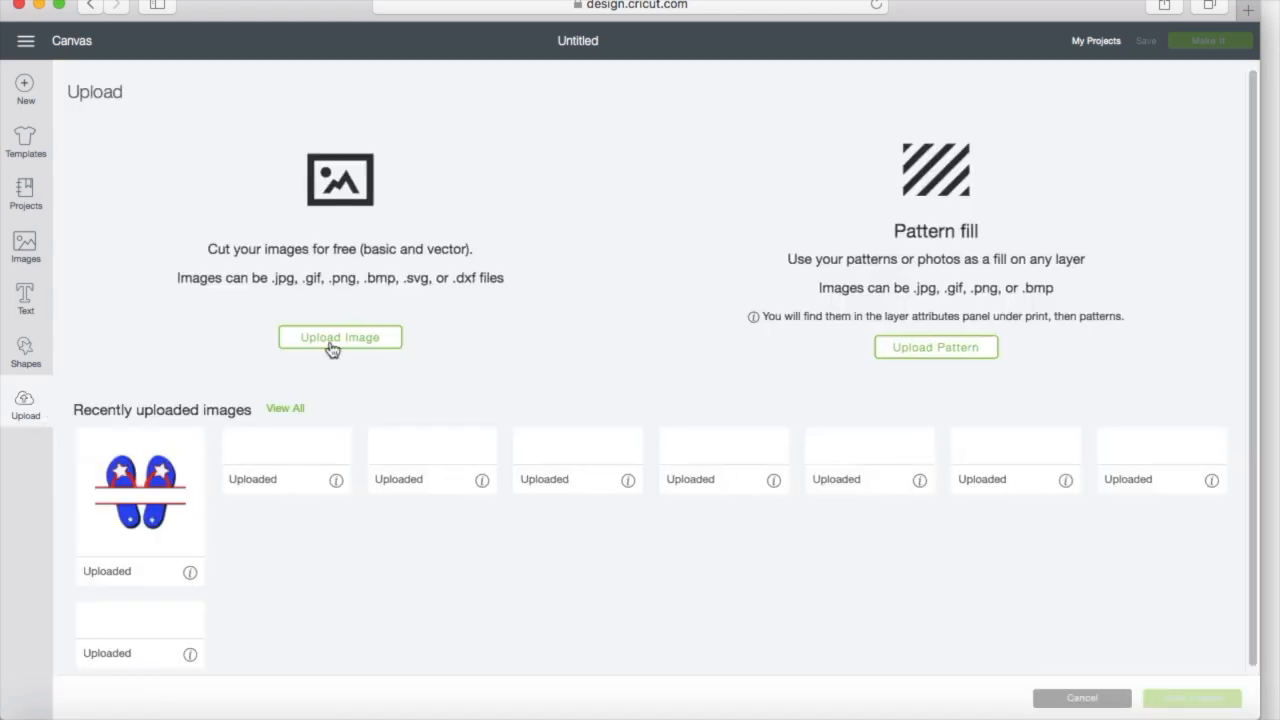
left_click(333, 345)
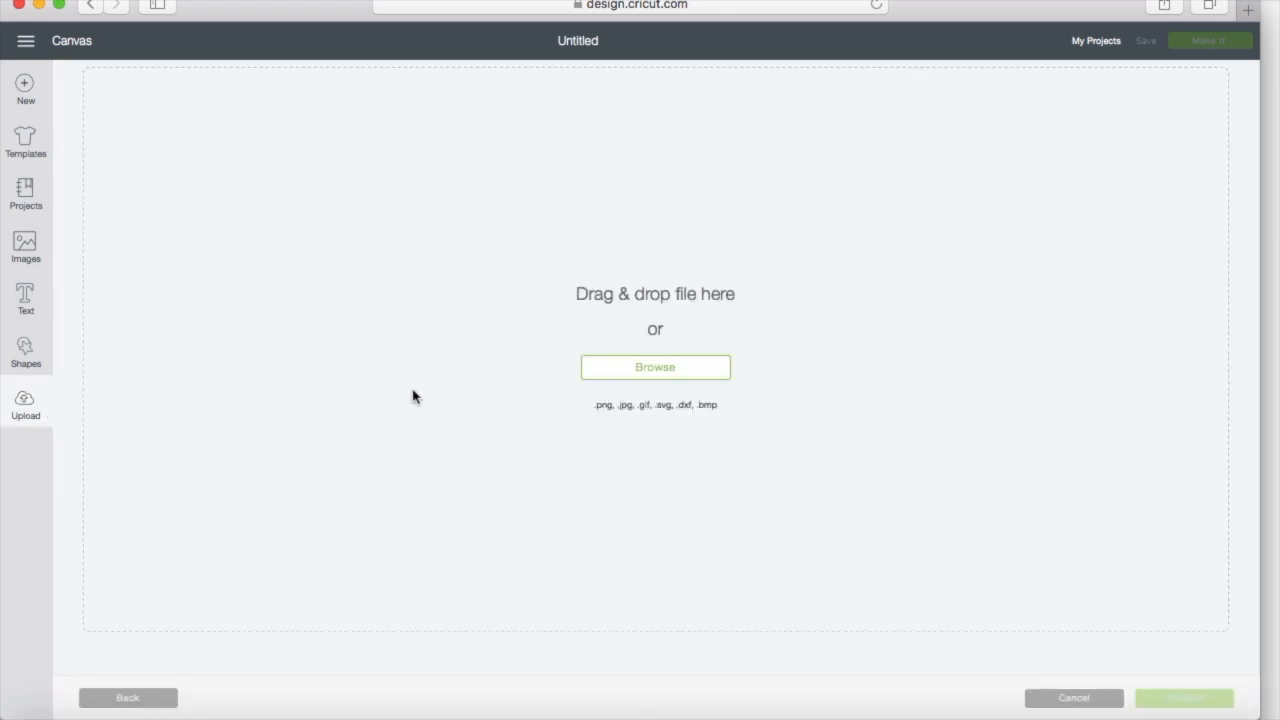
left_click(512, 401)
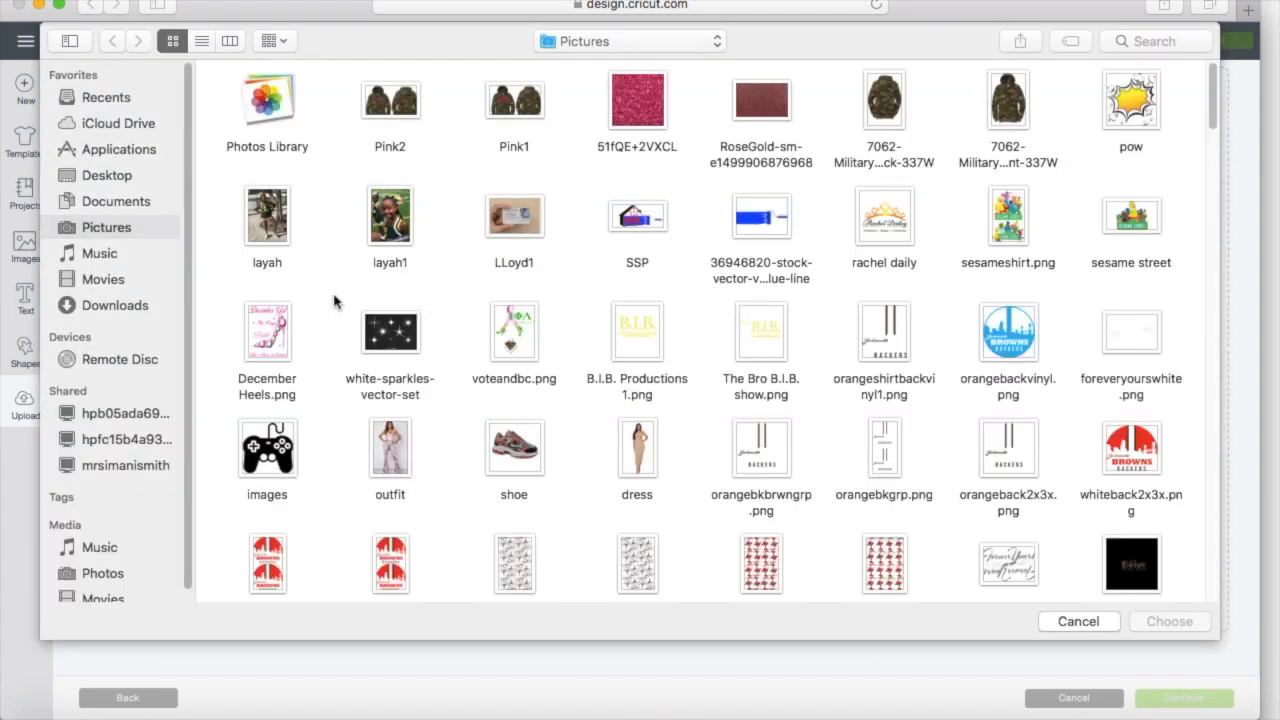
left_click(115, 203)
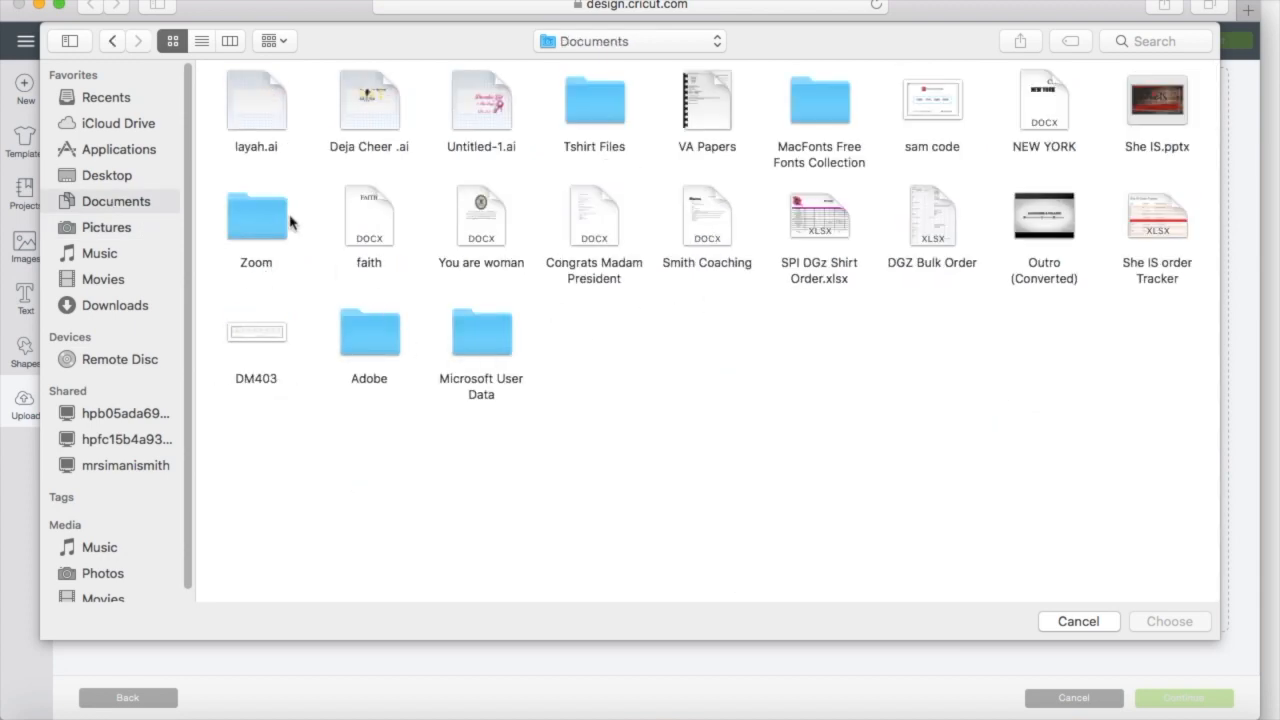
left_click(620, 148)
double_click(626, 152)
scroll(584, 300, "down", 2)
double_click(760, 180)
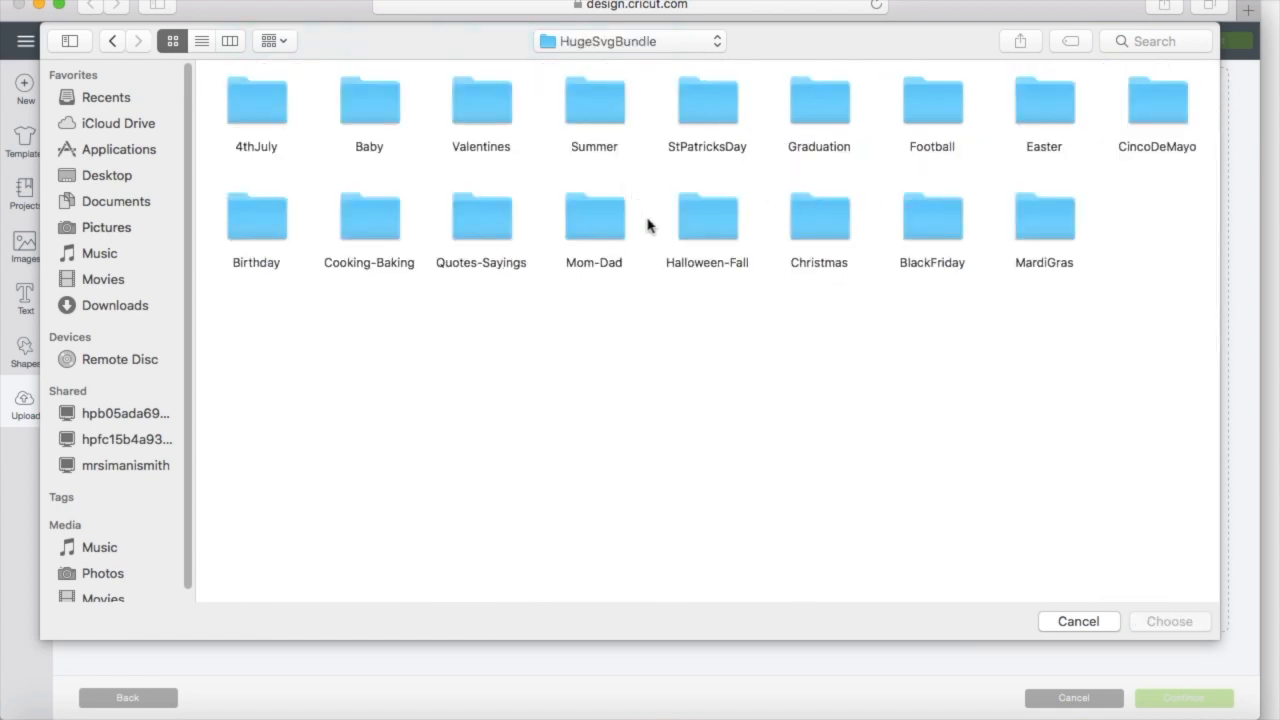
left_click(1057, 244)
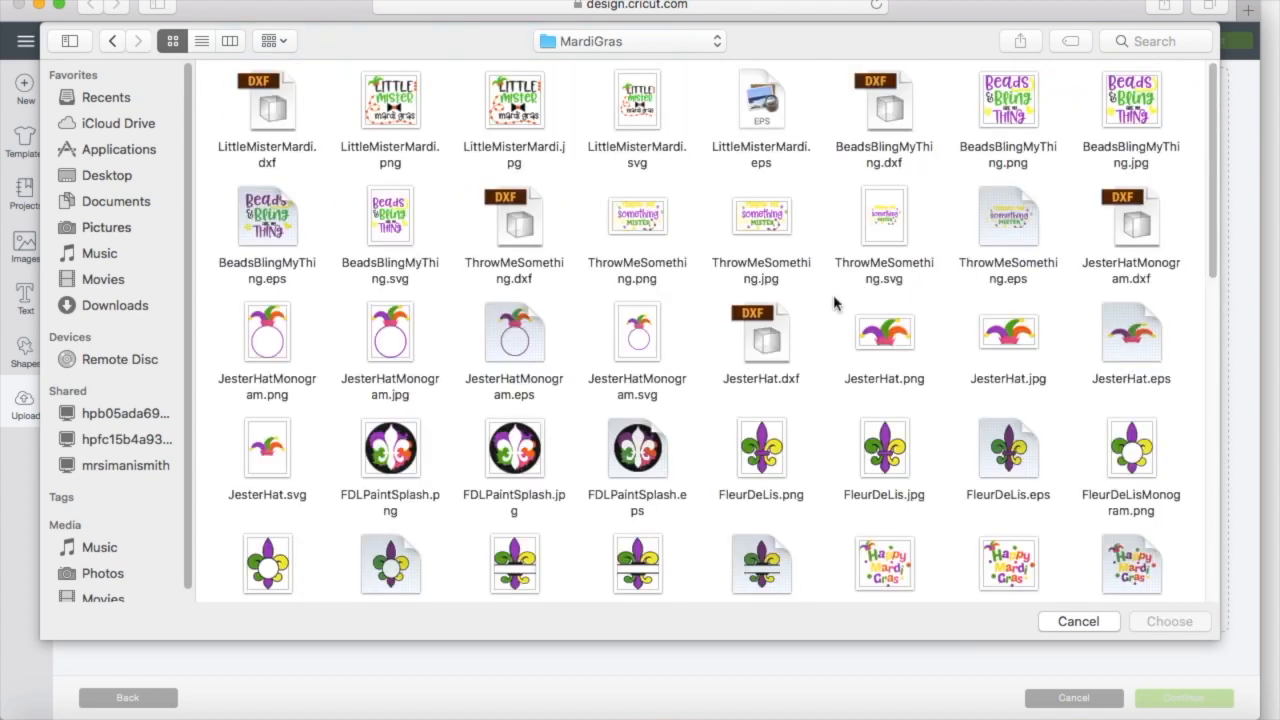
Step: Upload FleurDeLis.png and set its image type to Simple
scroll(820, 325, "down", 2)
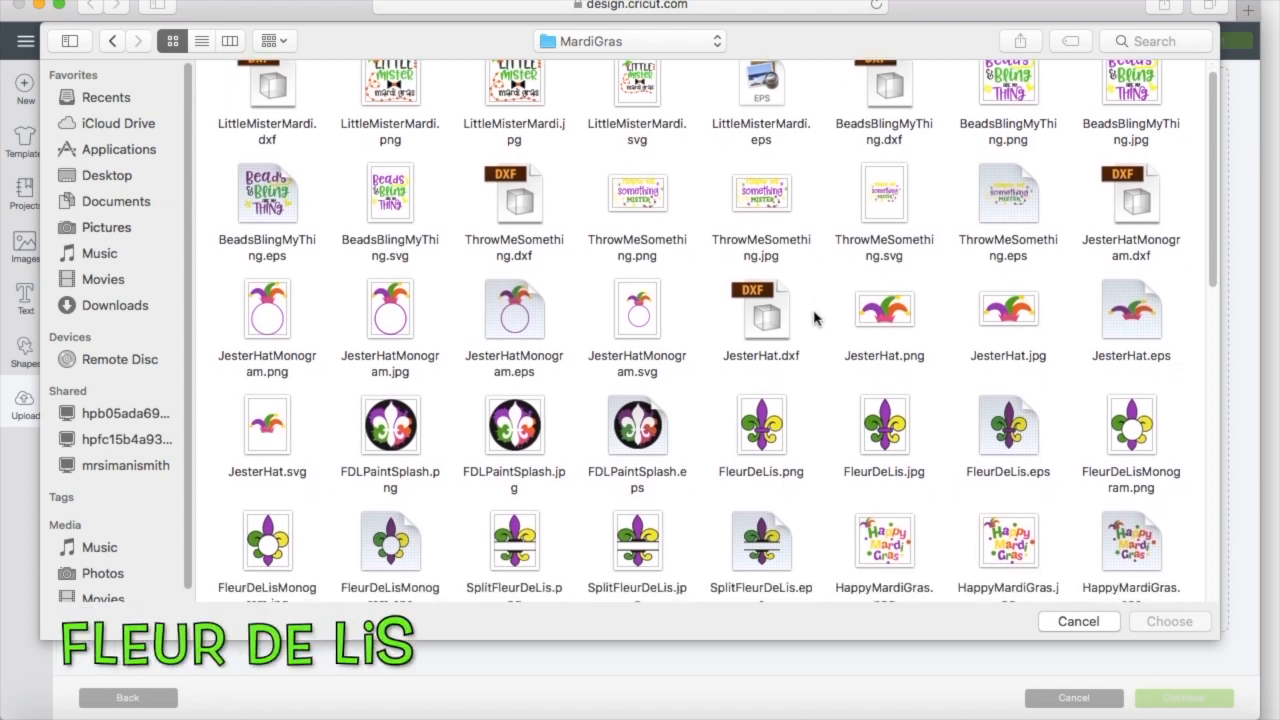
double_click(762, 418)
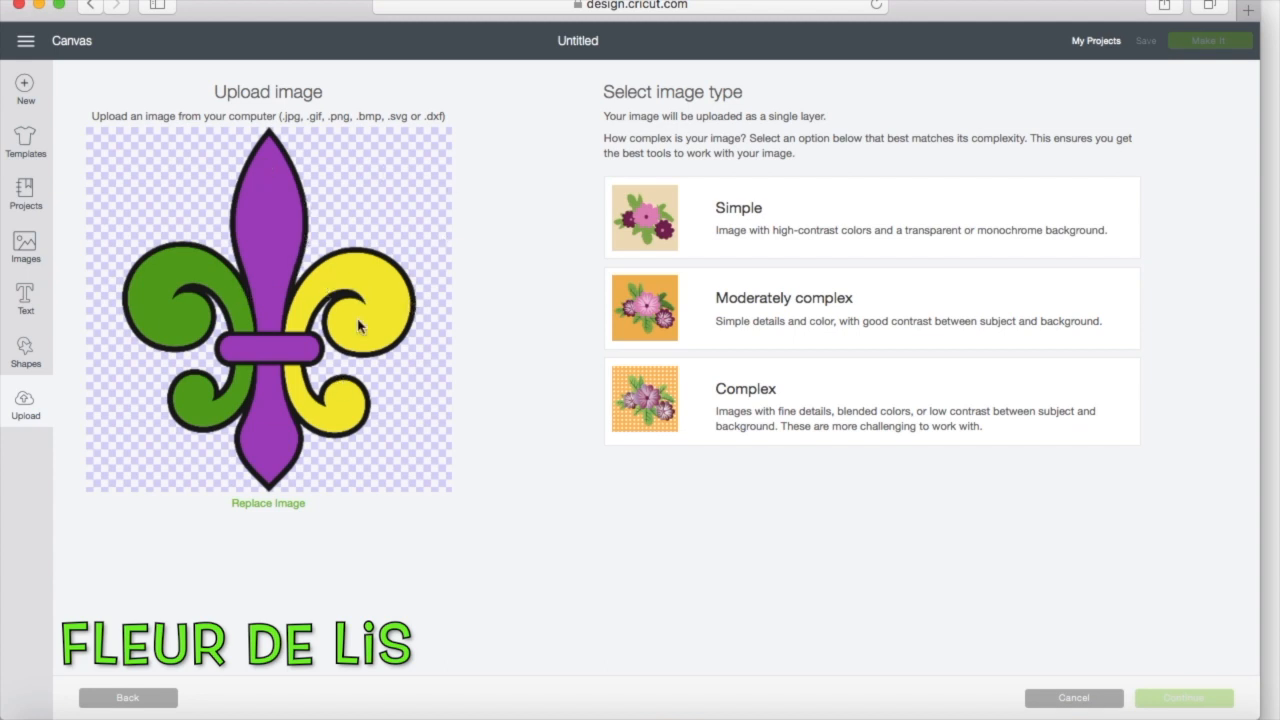
left_click(665, 242)
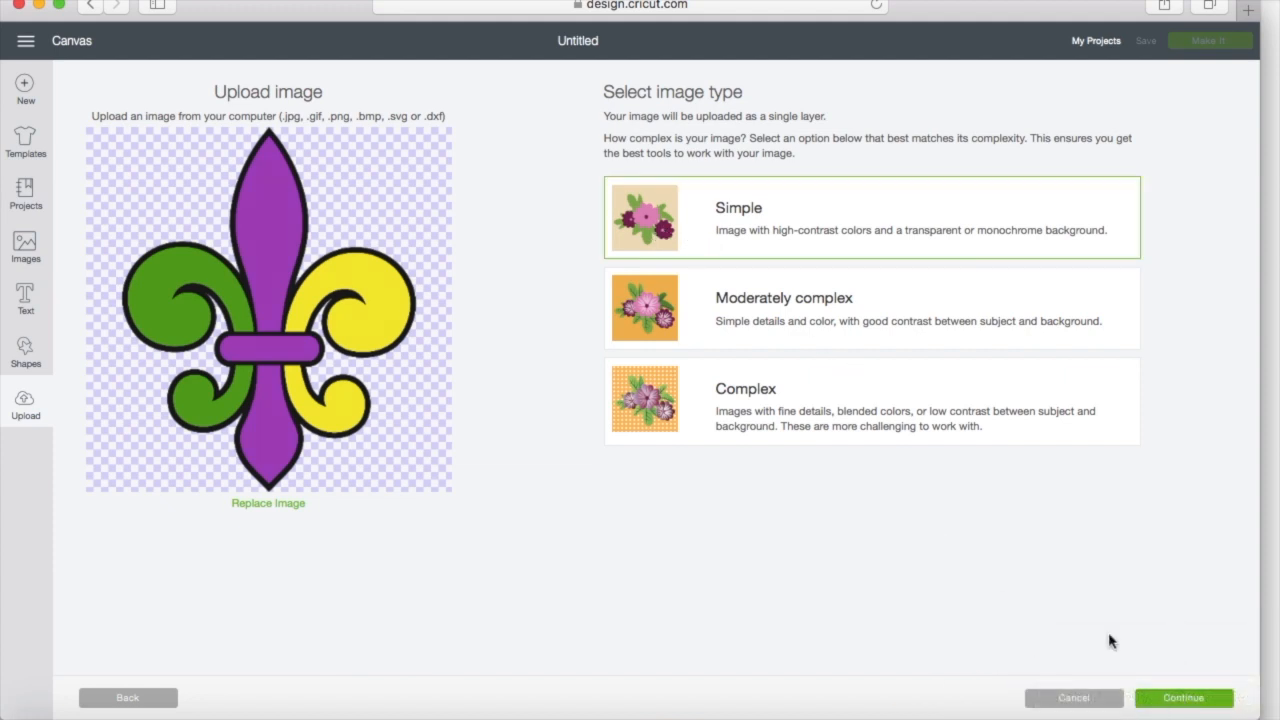
left_click(1185, 700)
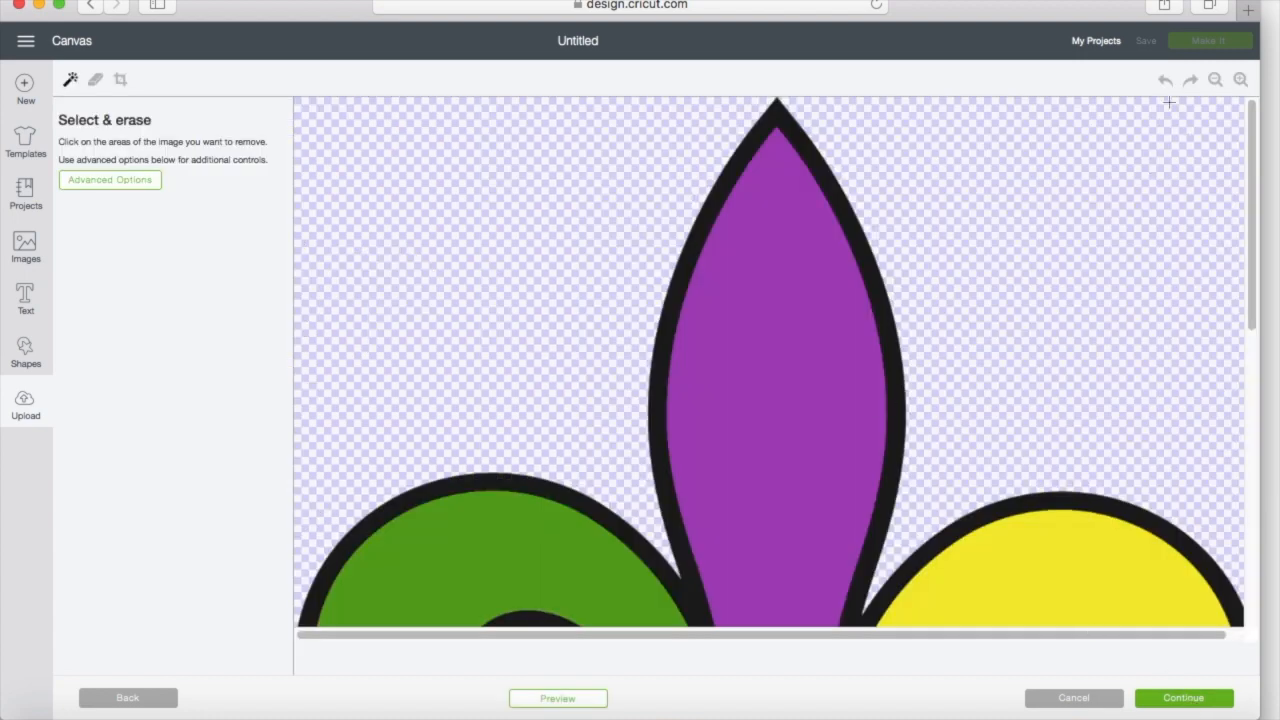
Step: Erase all purple, yellow and green fills from the fleur-de-lis, keeping only its black outline
left_click(1216, 82)
left_click(1217, 83)
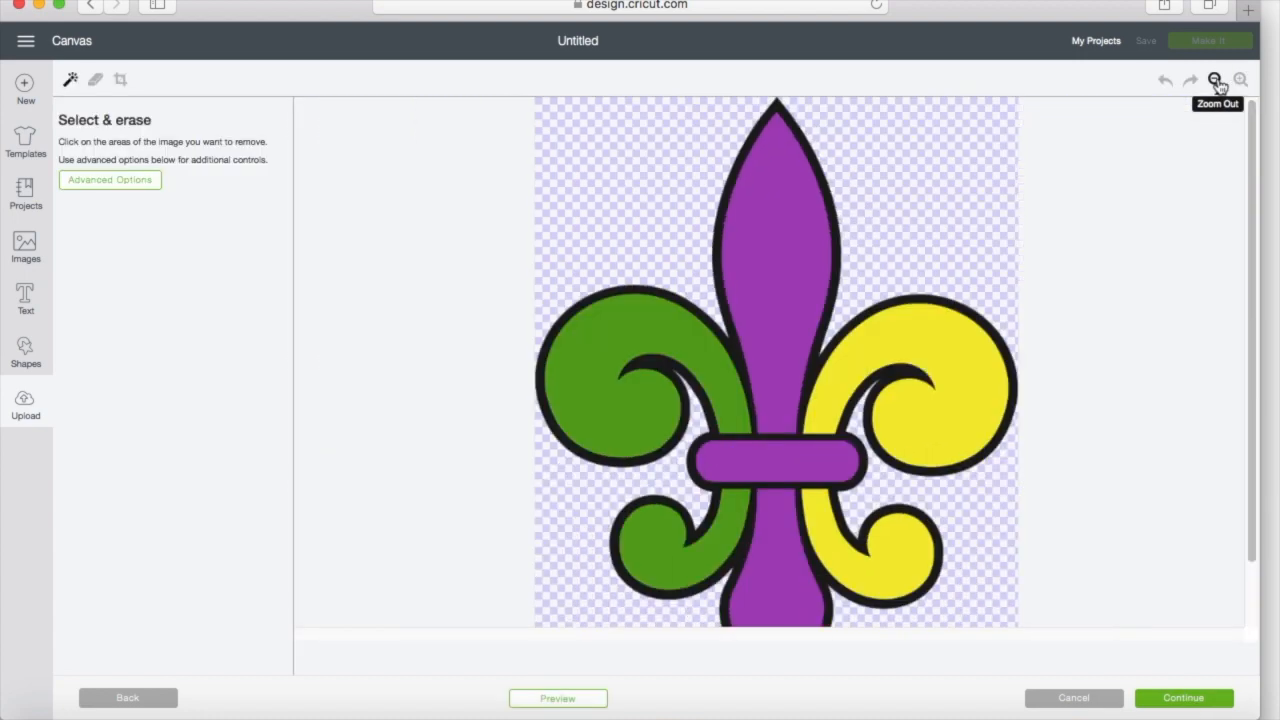
left_click(782, 306)
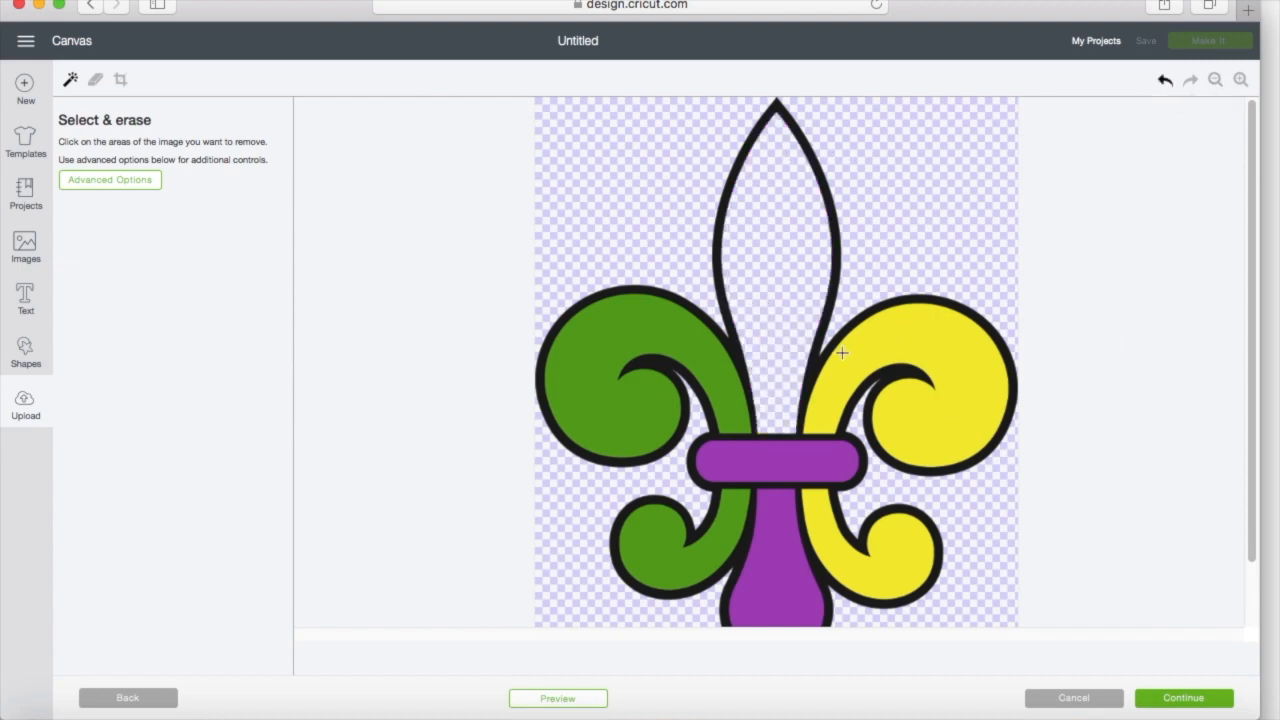
left_click(923, 332)
left_click(809, 475)
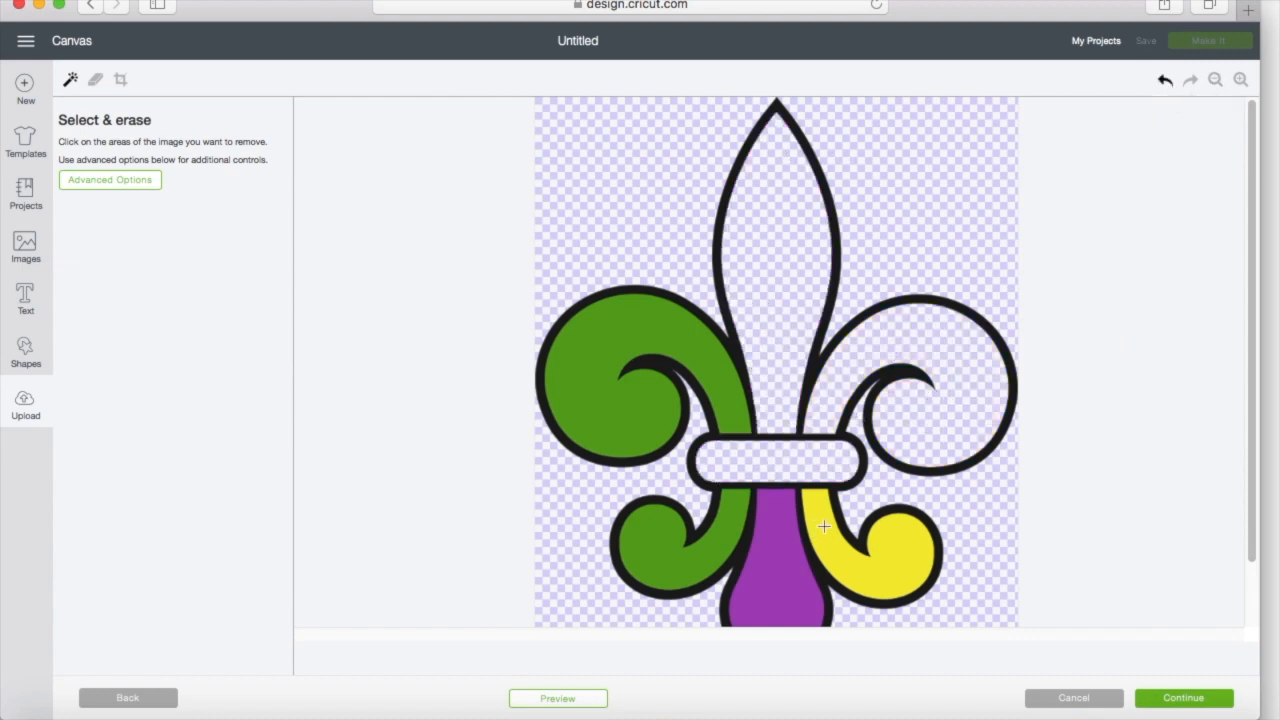
left_click(808, 532)
left_click(733, 537)
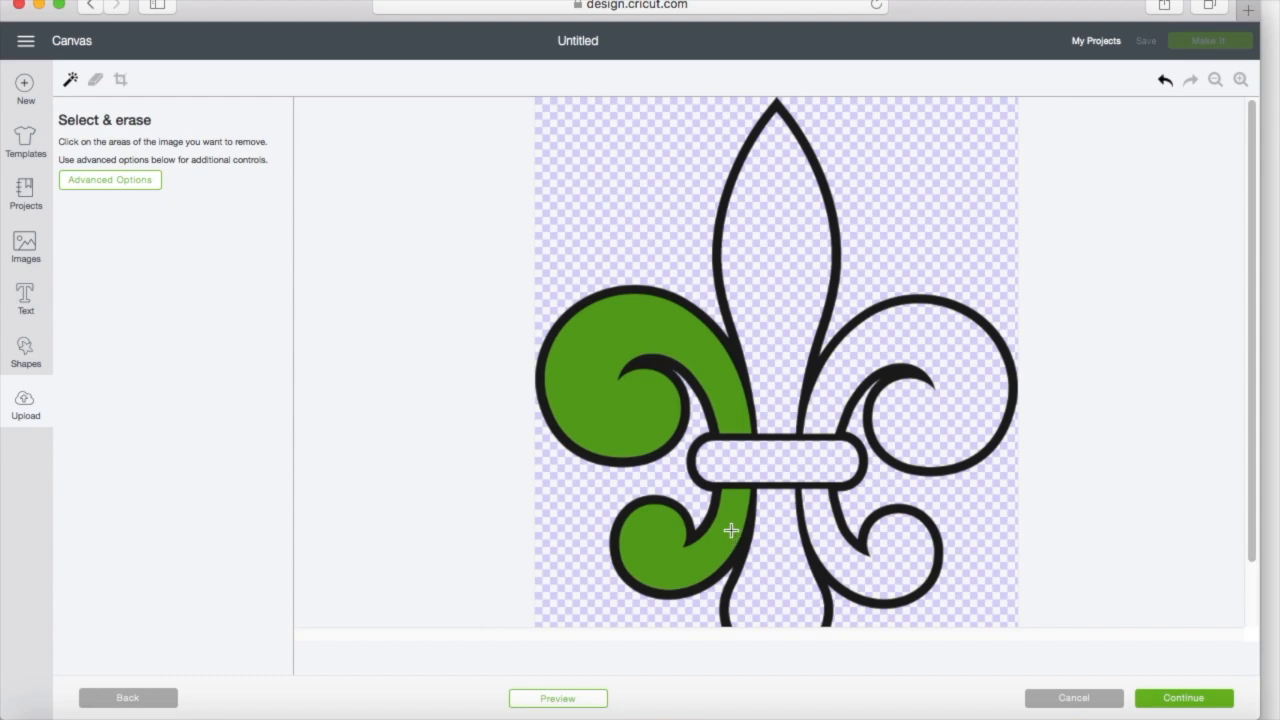
left_click(640, 344)
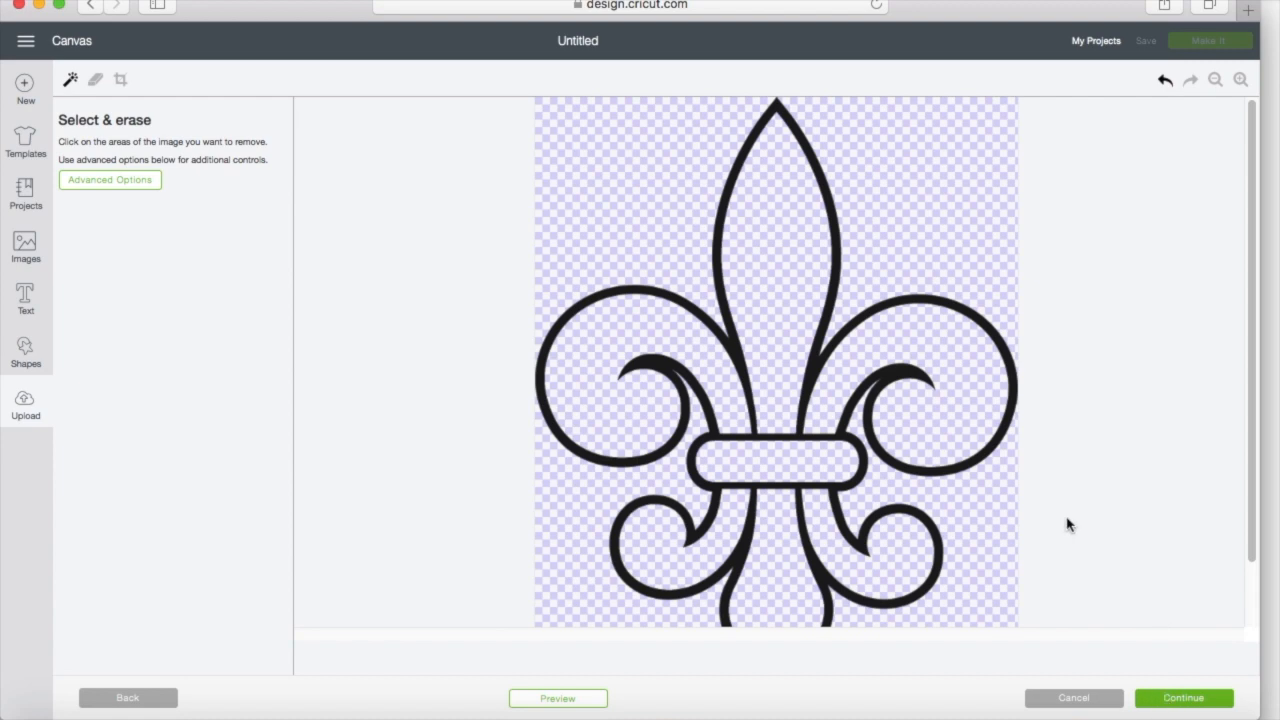
scroll(1067, 524, "down", 2)
Step: Save the outline as a cut image named FleurDeLis and insert it on the canvas
left_click(1171, 699)
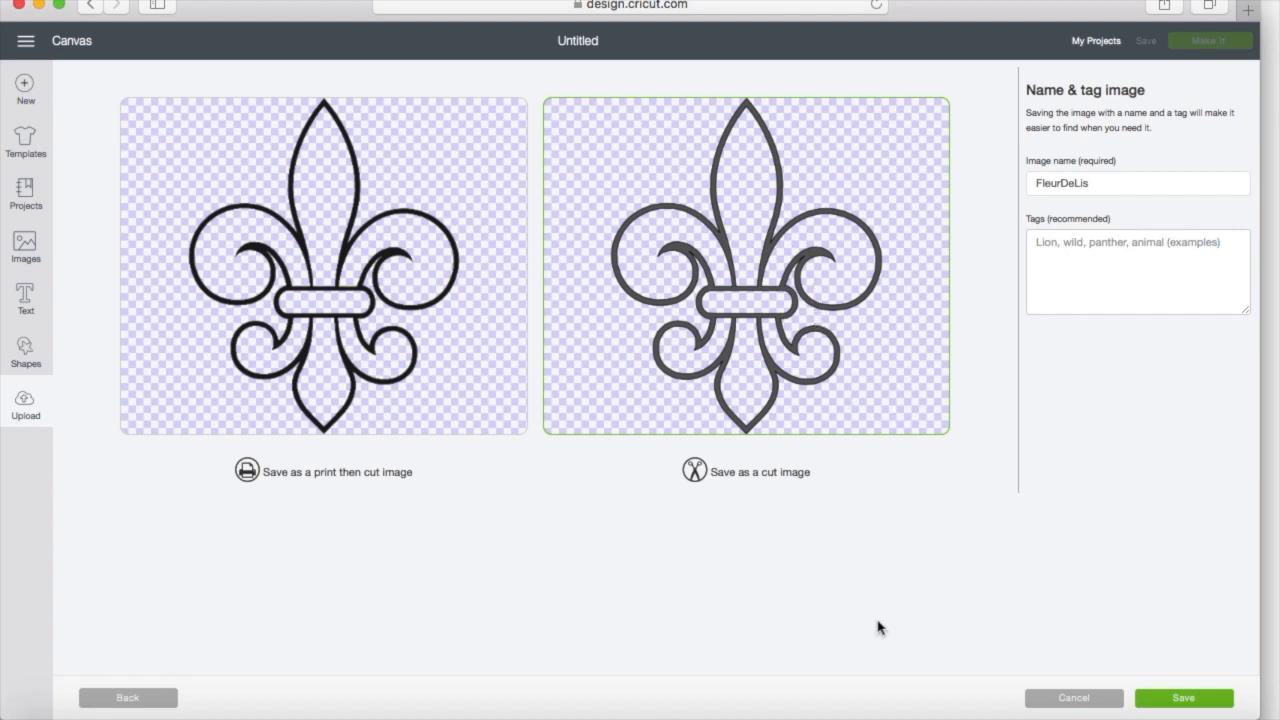
left_click(1188, 698)
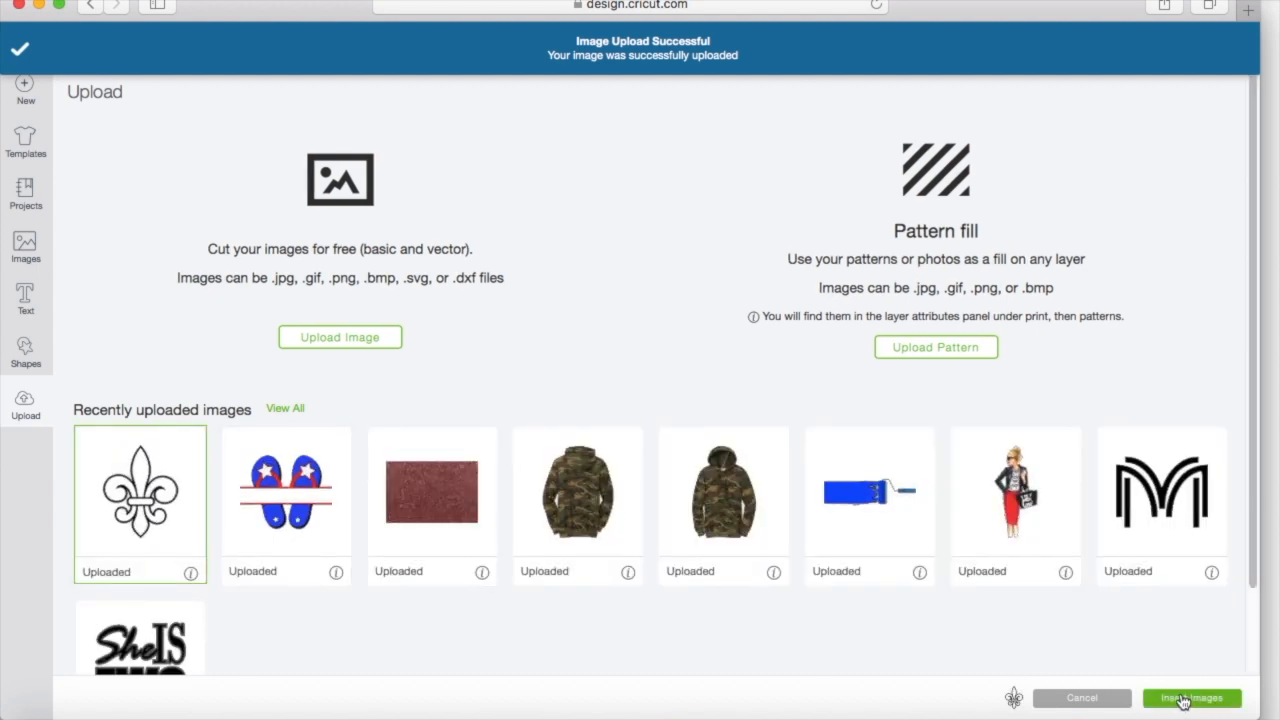
left_click(1172, 698)
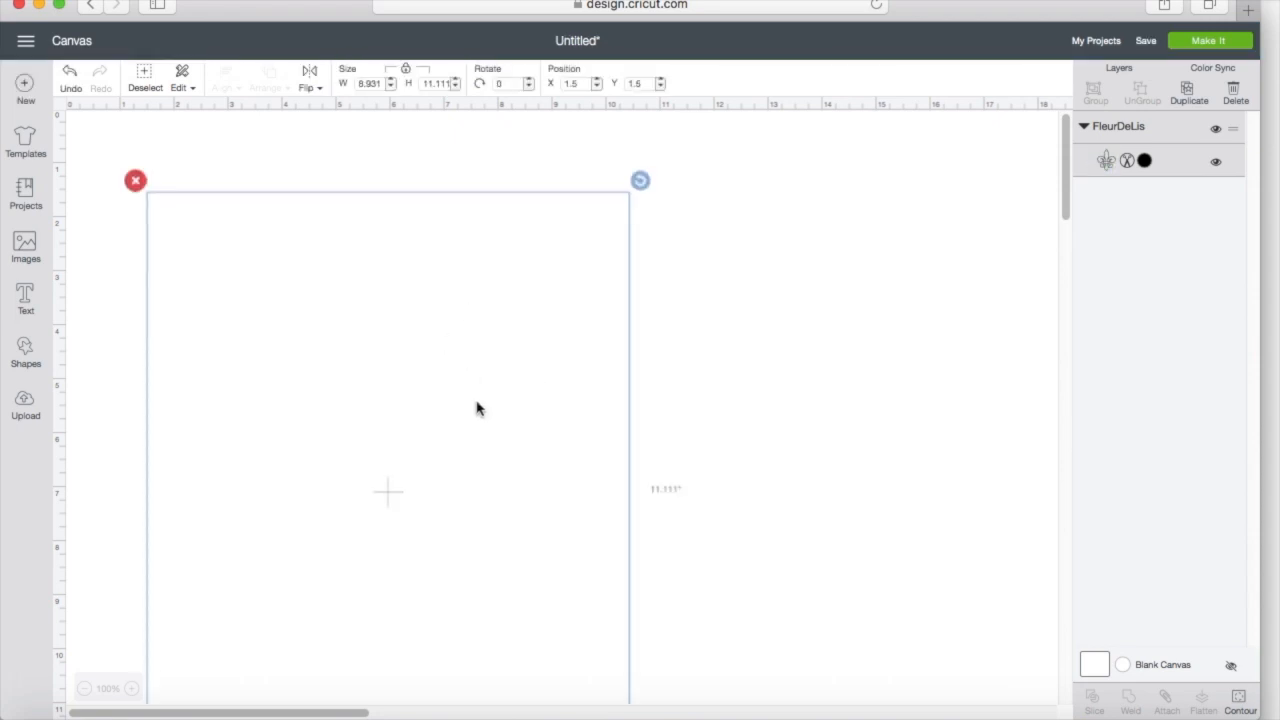
Step: Scale the fleur-de-lis down proportionally to about 4.72 by 5.88 inches and reposition it near the middle of the canvas
scroll(470, 408, "down", 3)
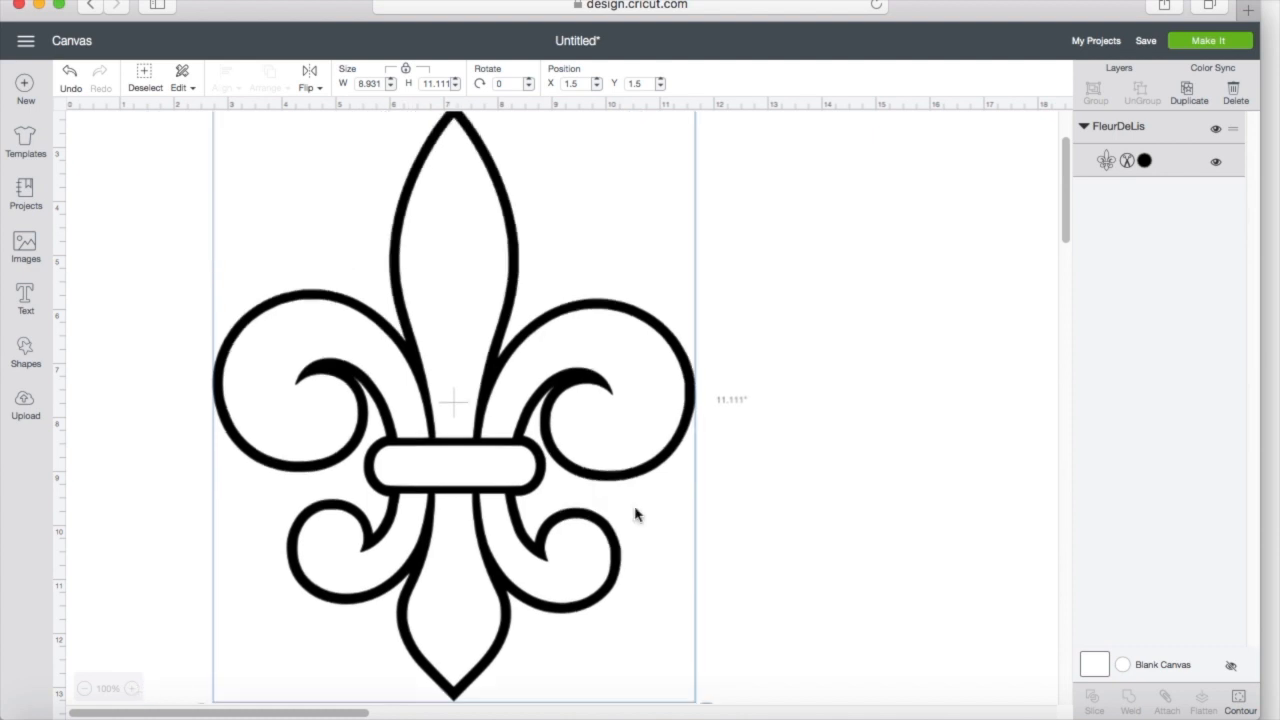
scroll(688, 606, "down", 3)
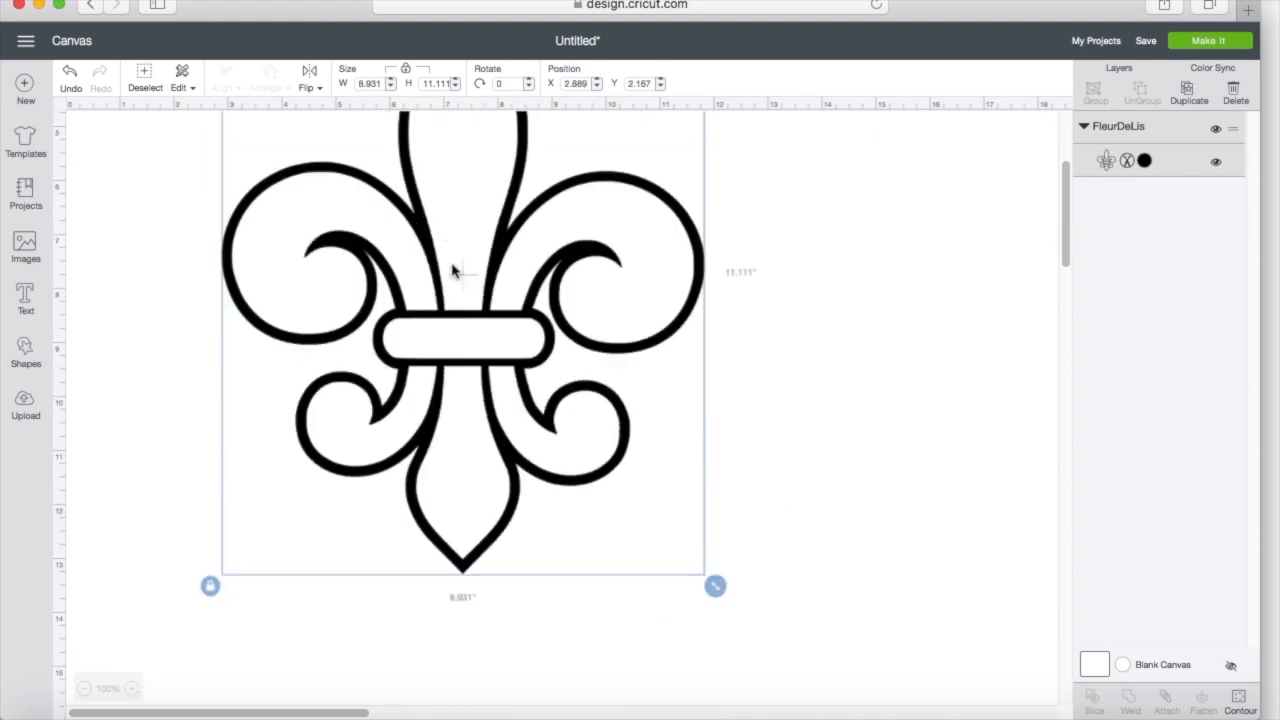
left_click_drag(451, 271, 455, 333)
left_click_drag(720, 650, 592, 357)
left_click_drag(443, 266, 545, 383)
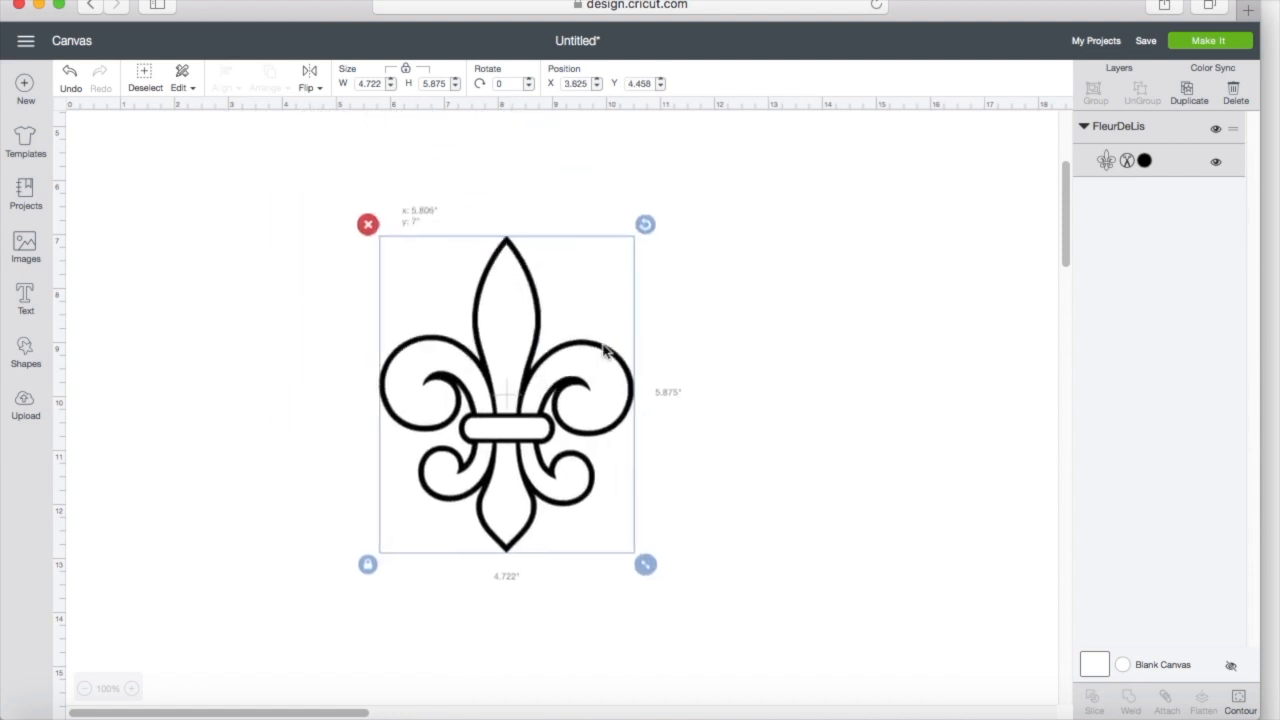
Step: Duplicate the fleur-de-lis twice, placing one copy to the original's right and the other to its upper left
left_click(1189, 102)
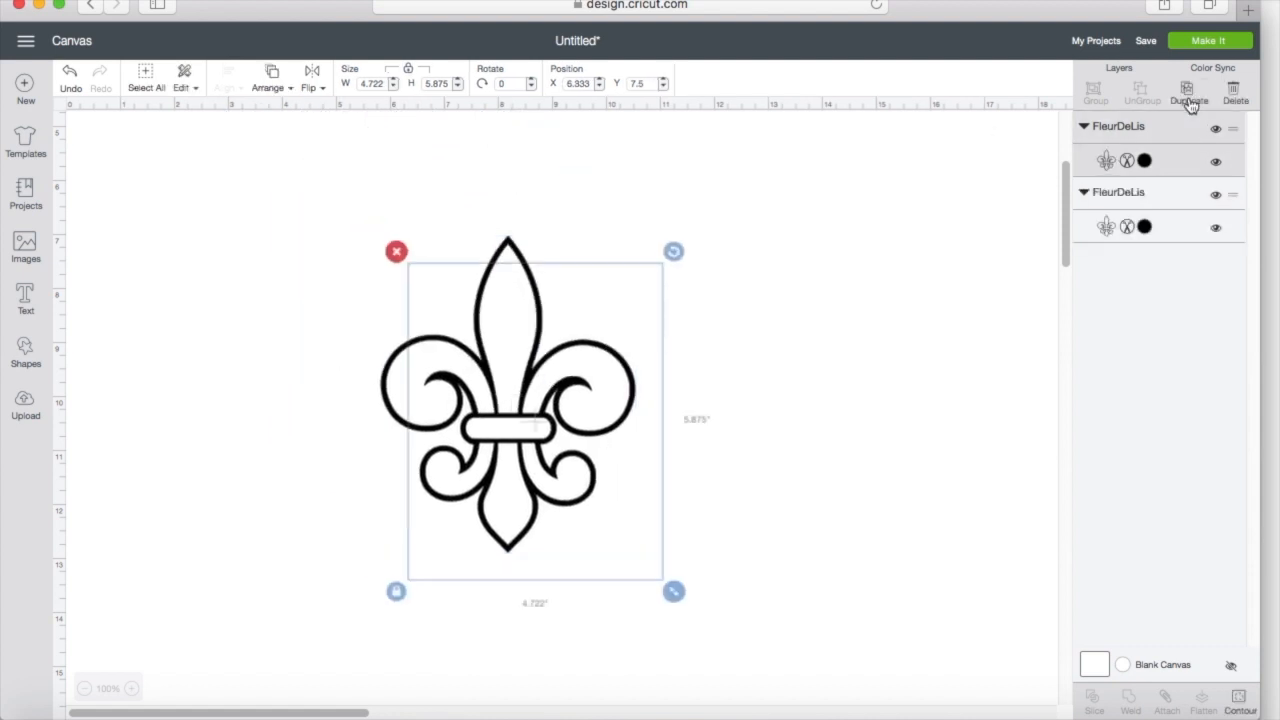
left_click_drag(591, 409, 905, 395)
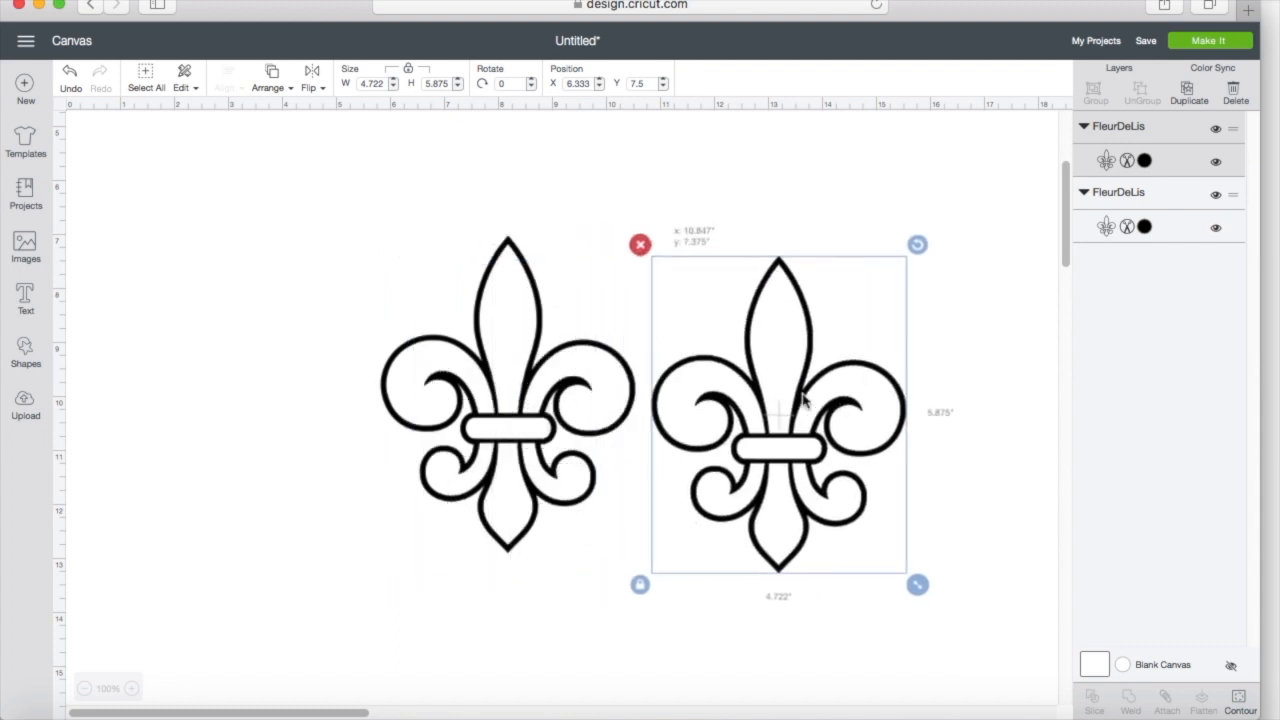
left_click(1188, 100)
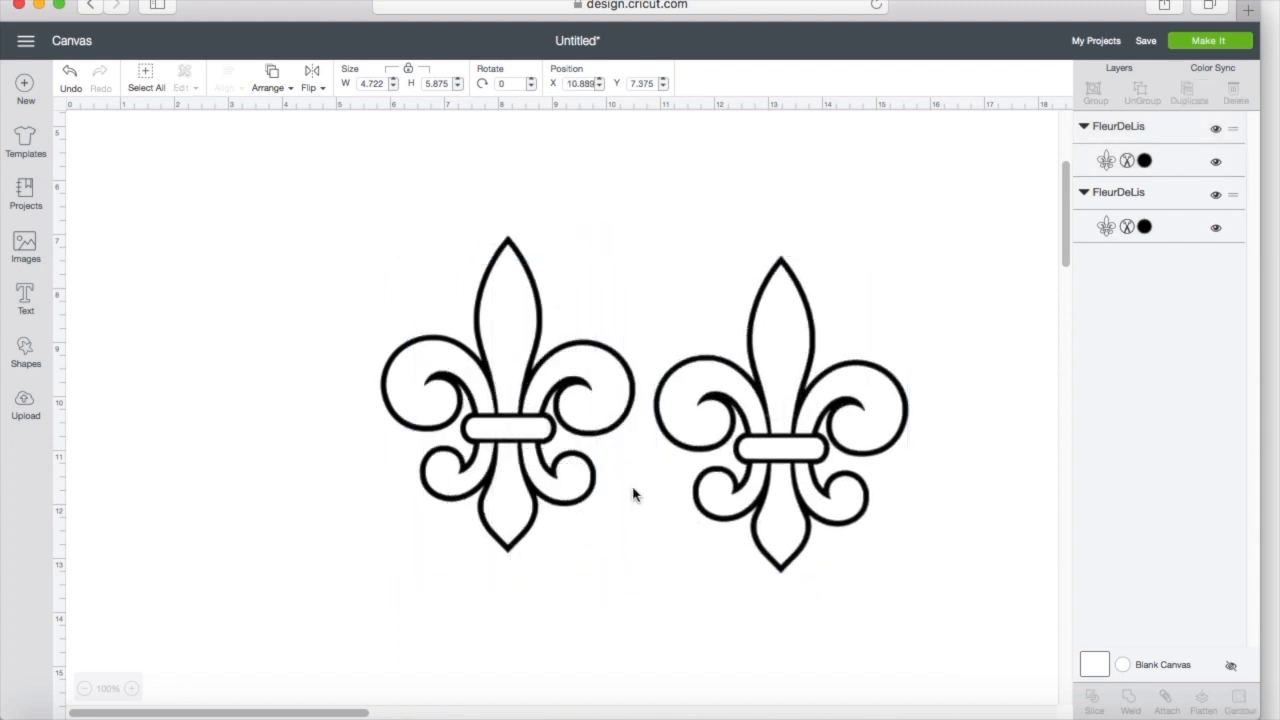
left_click_drag(781, 447, 246, 310)
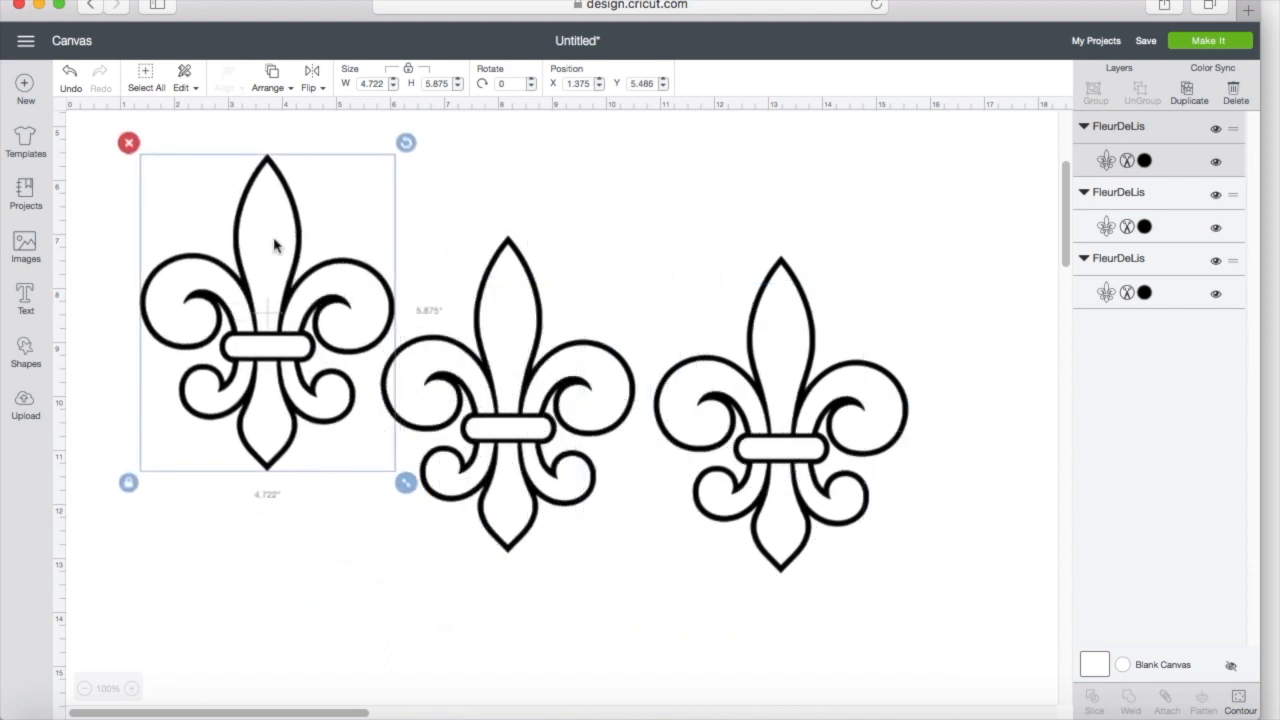
Step: Hide the leftmost copy's outer silhouette, upper and lower points, right curls and band contours, leaving only its two left curls
left_click(1240, 703)
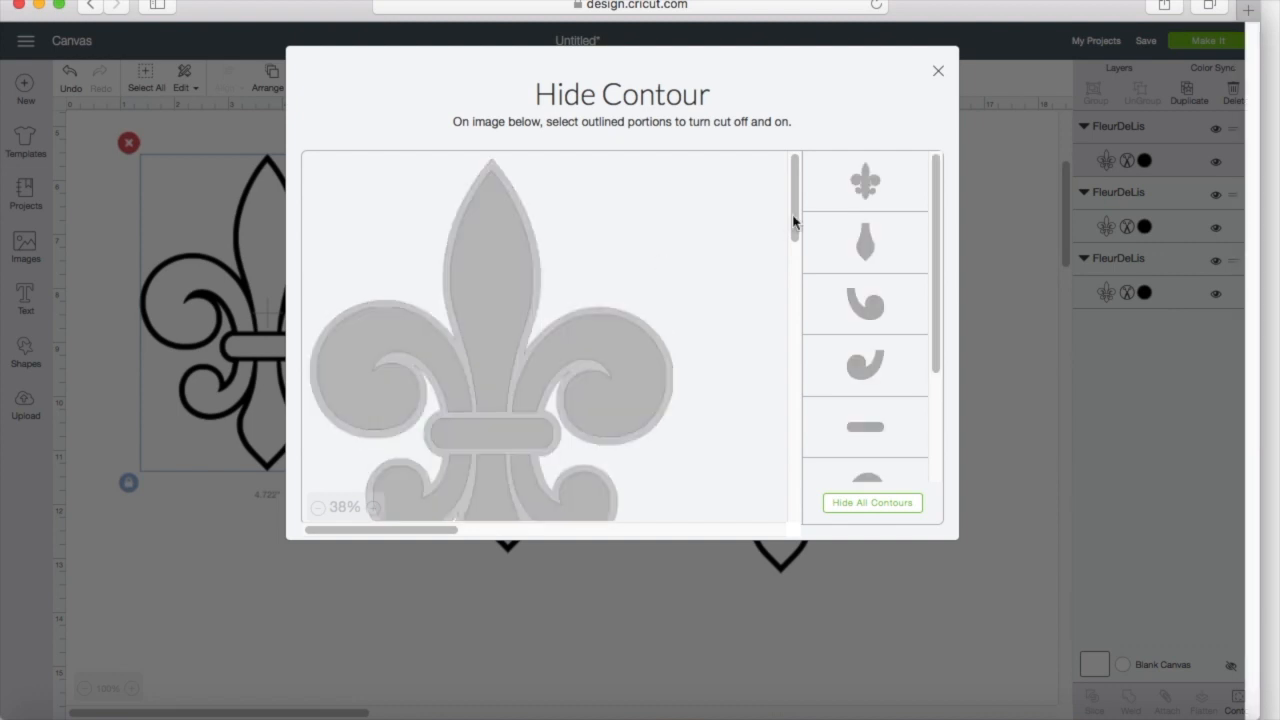
left_click(849, 193)
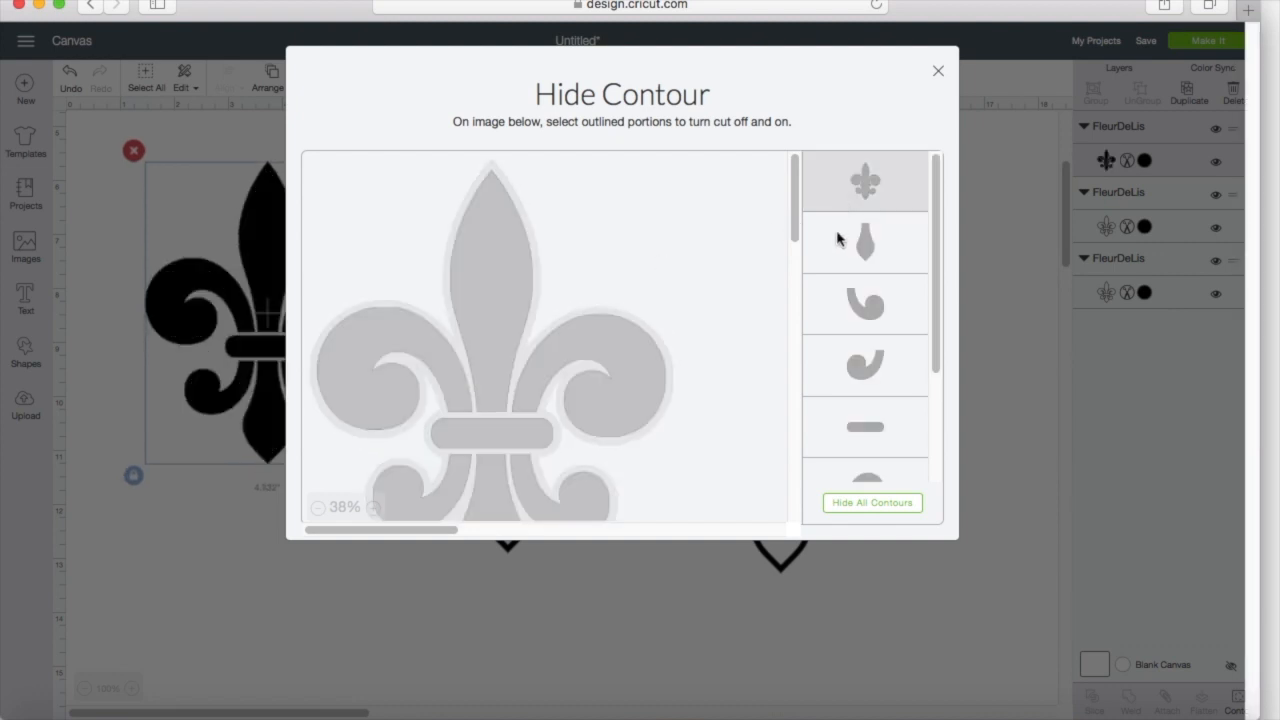
left_click(860, 256)
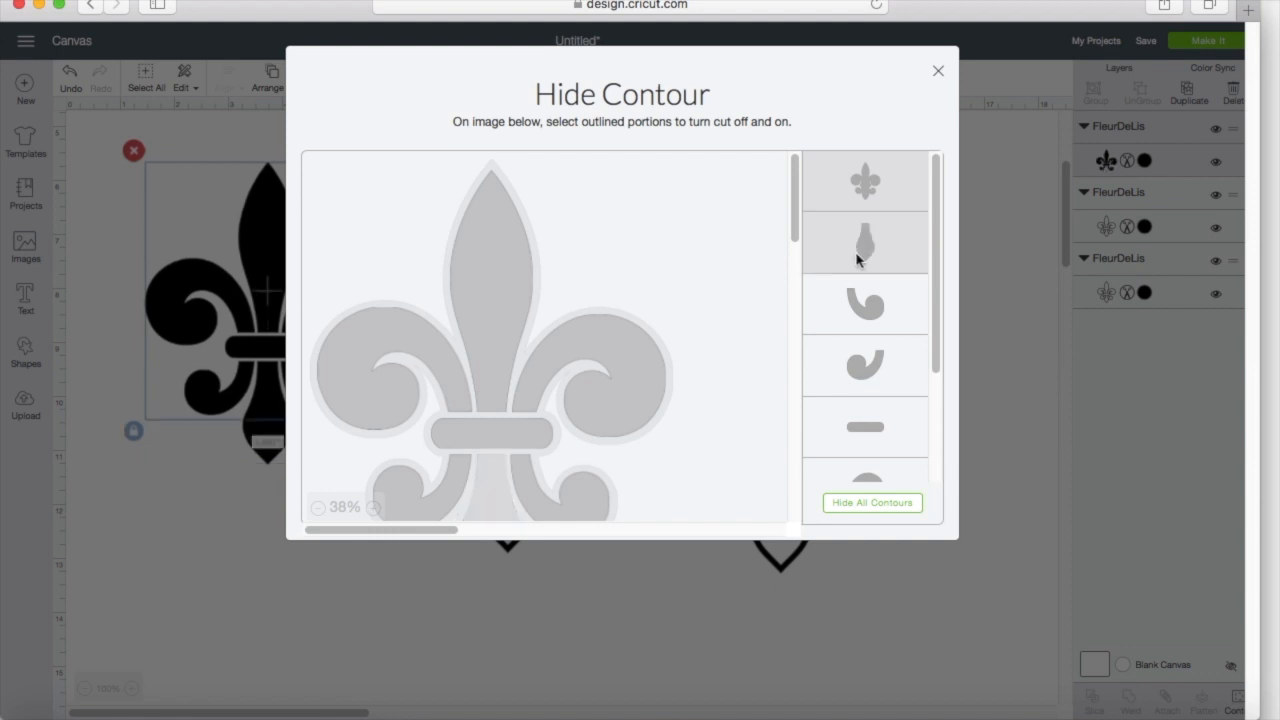
left_click(480, 277)
left_click(610, 345)
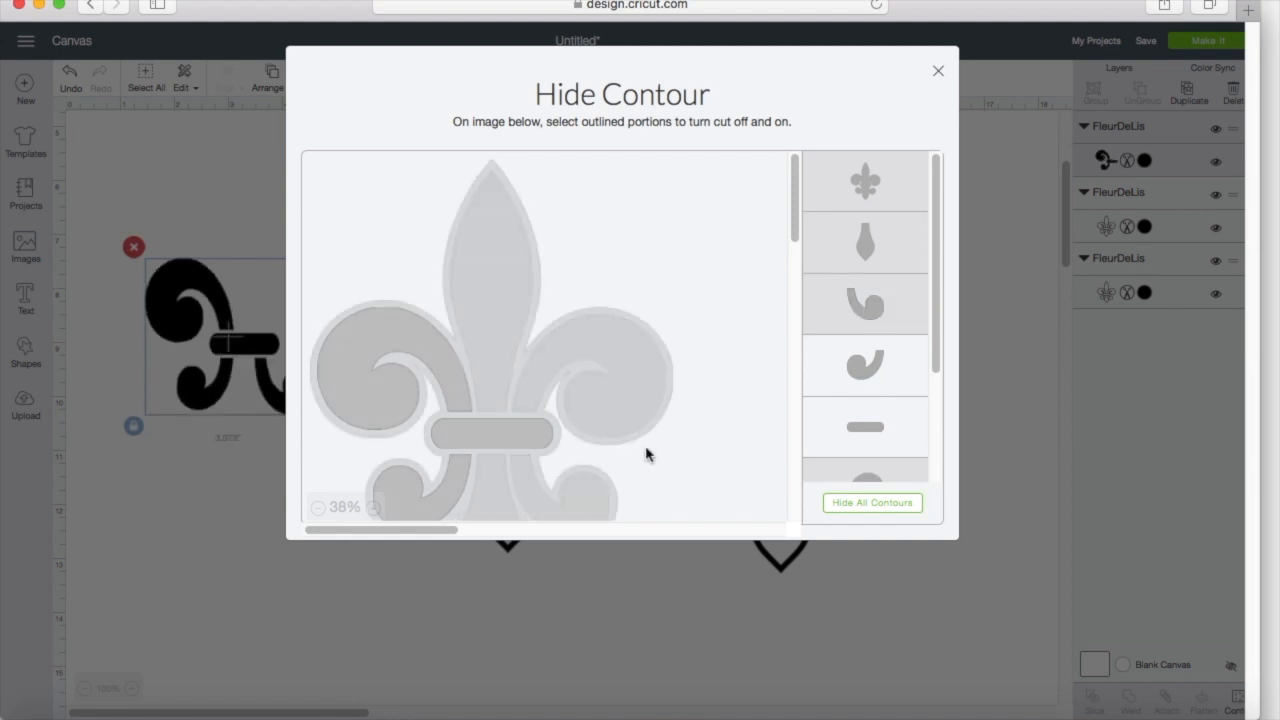
scroll(851, 399, "down", 4)
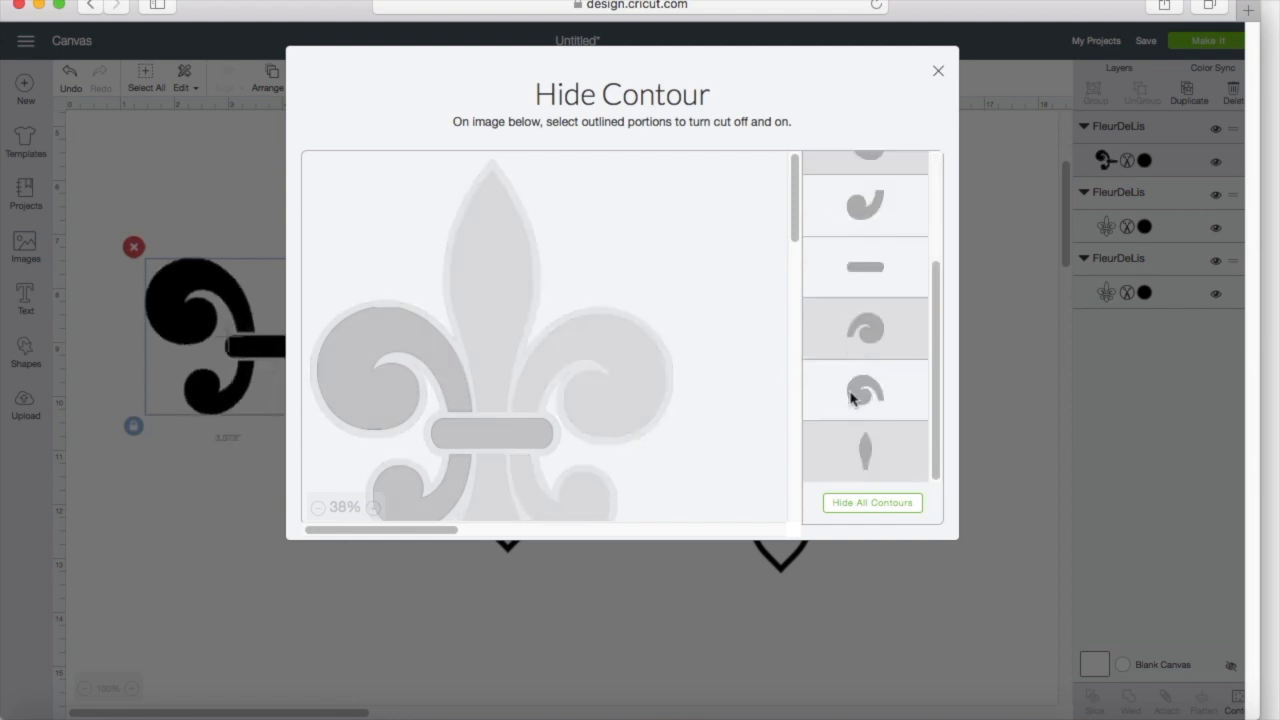
left_click(860, 268)
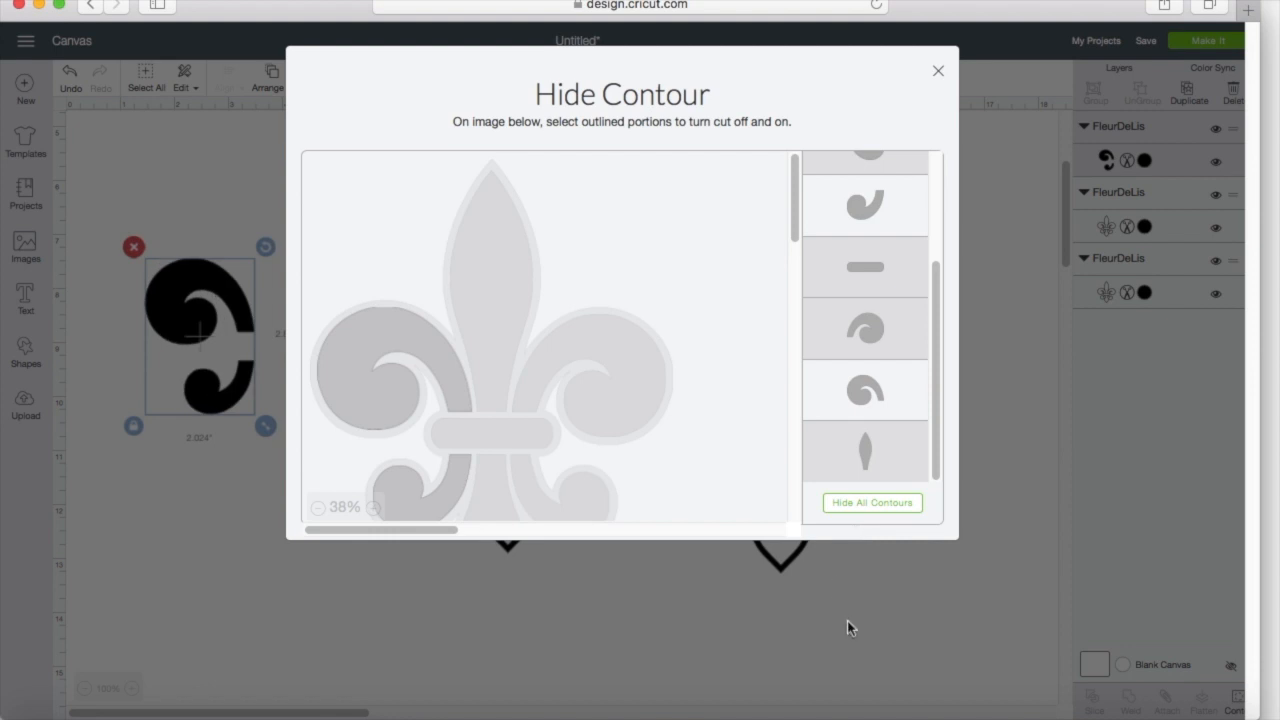
left_click(940, 73)
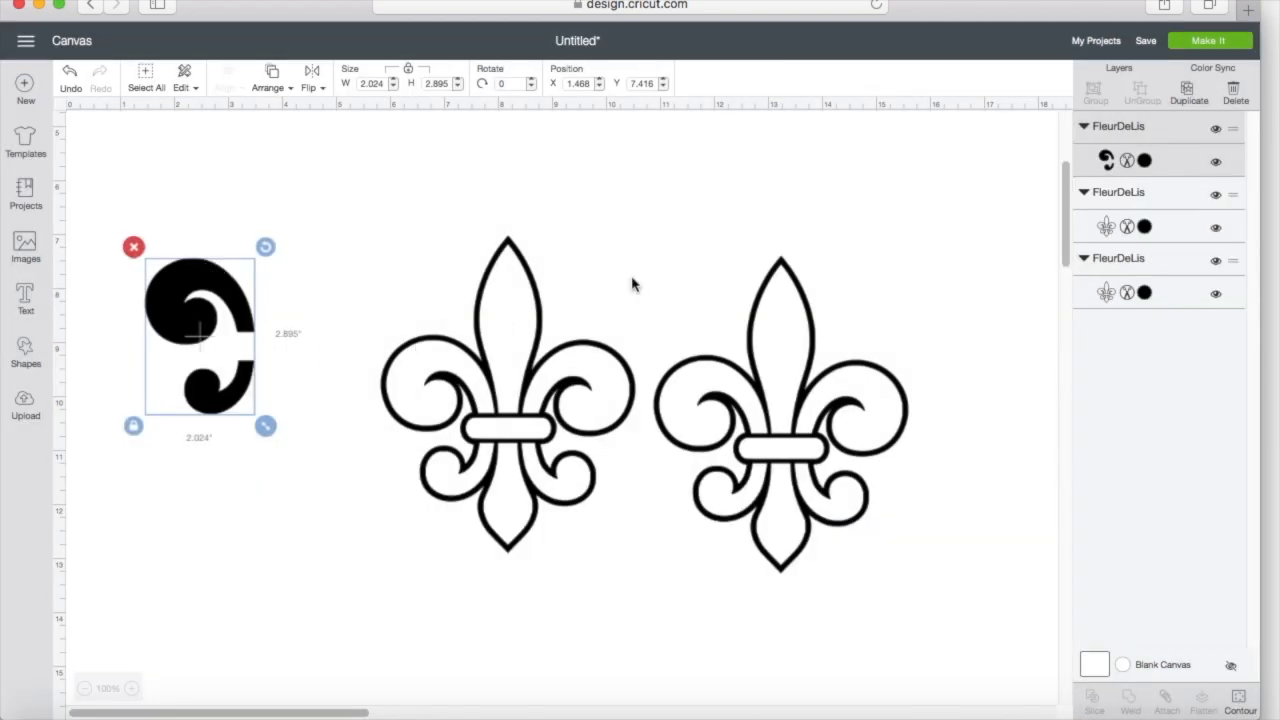
Step: Colour the two isolated curls purple #835EA5 and fit them inside the left curls of the original outline
left_click(1132, 163)
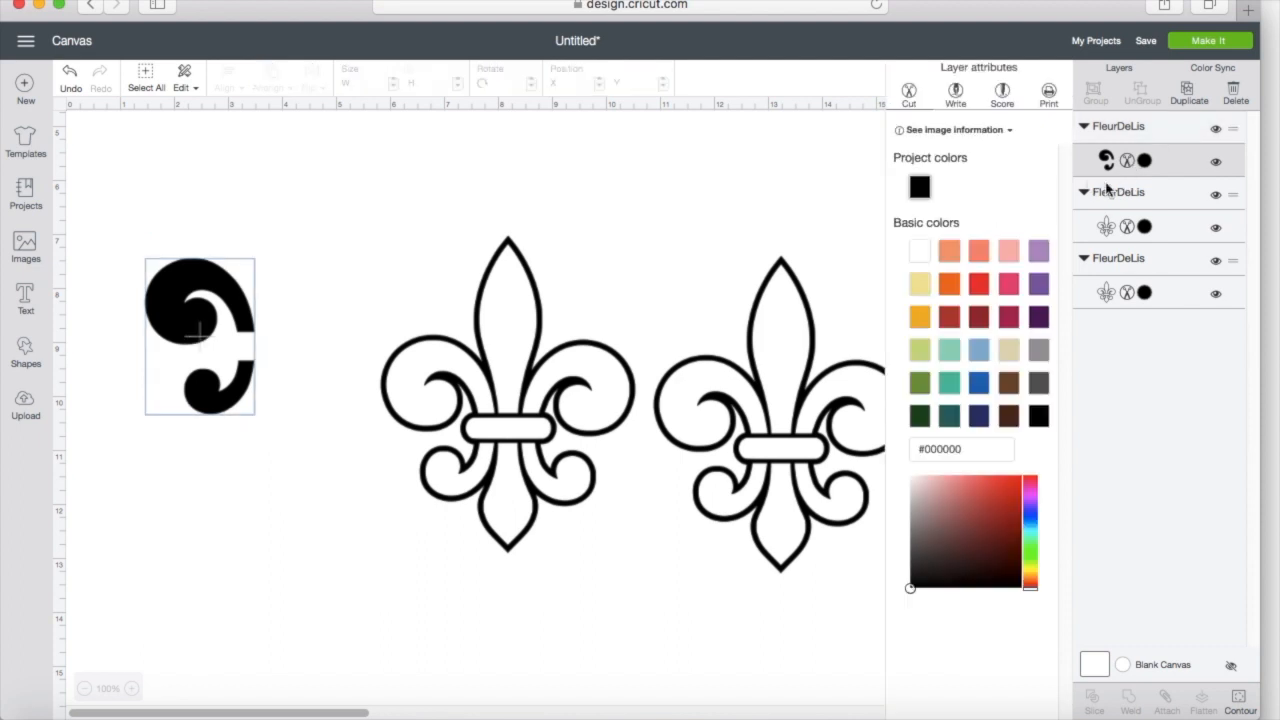
left_click(1039, 285)
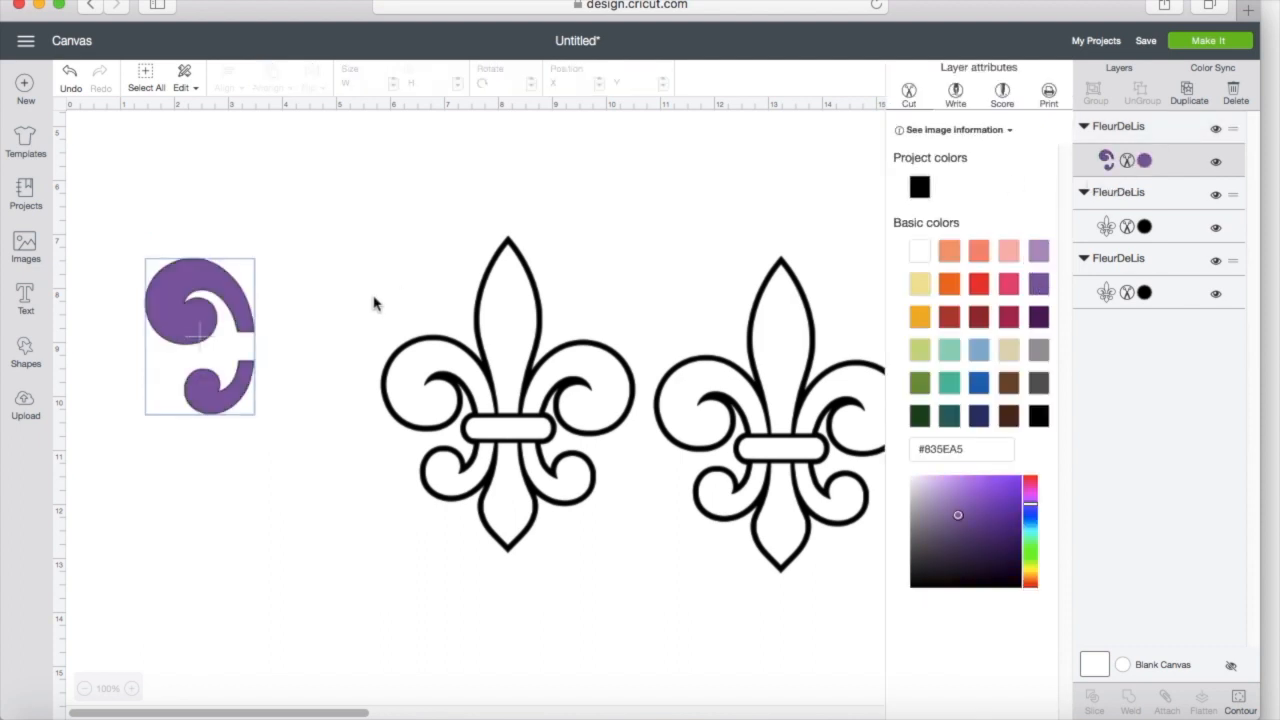
left_click_drag(226, 300, 463, 375)
Step: Hide the outer silhouette, points, band and left curls contours of the fleur-de-lis copy beside the original, leaving only its two right curls
left_click(732, 400)
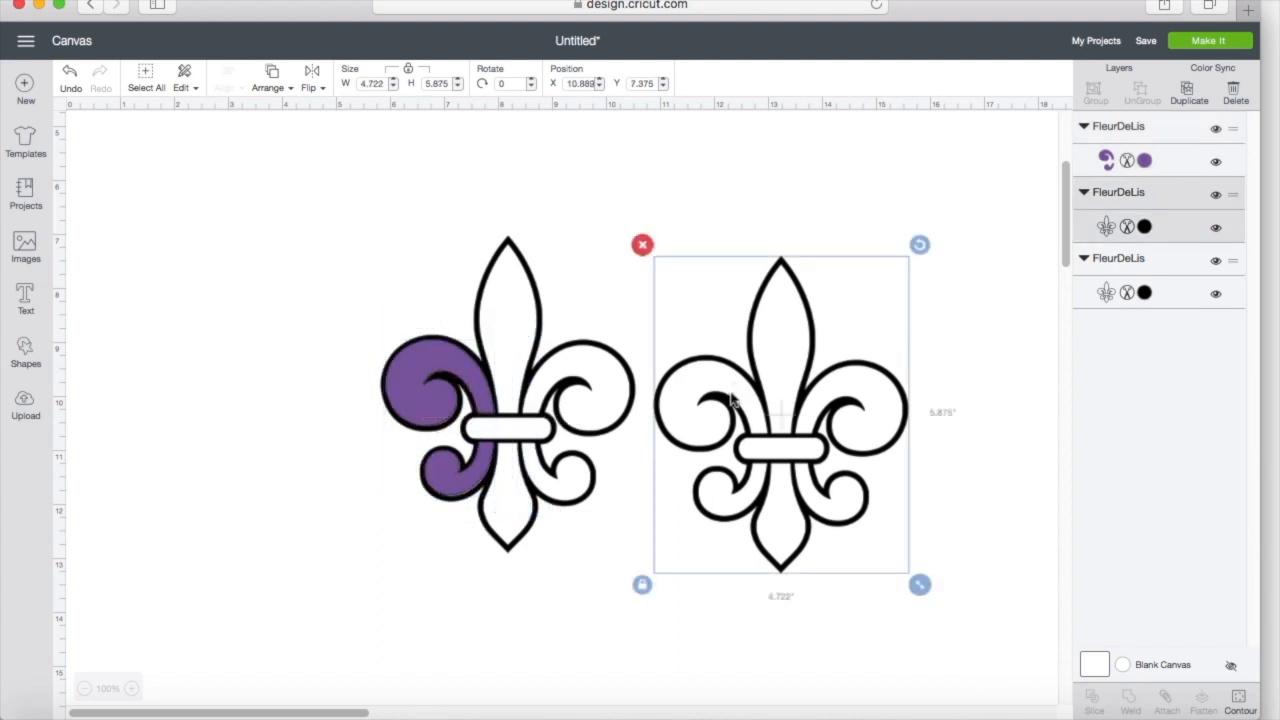
left_click(1238, 703)
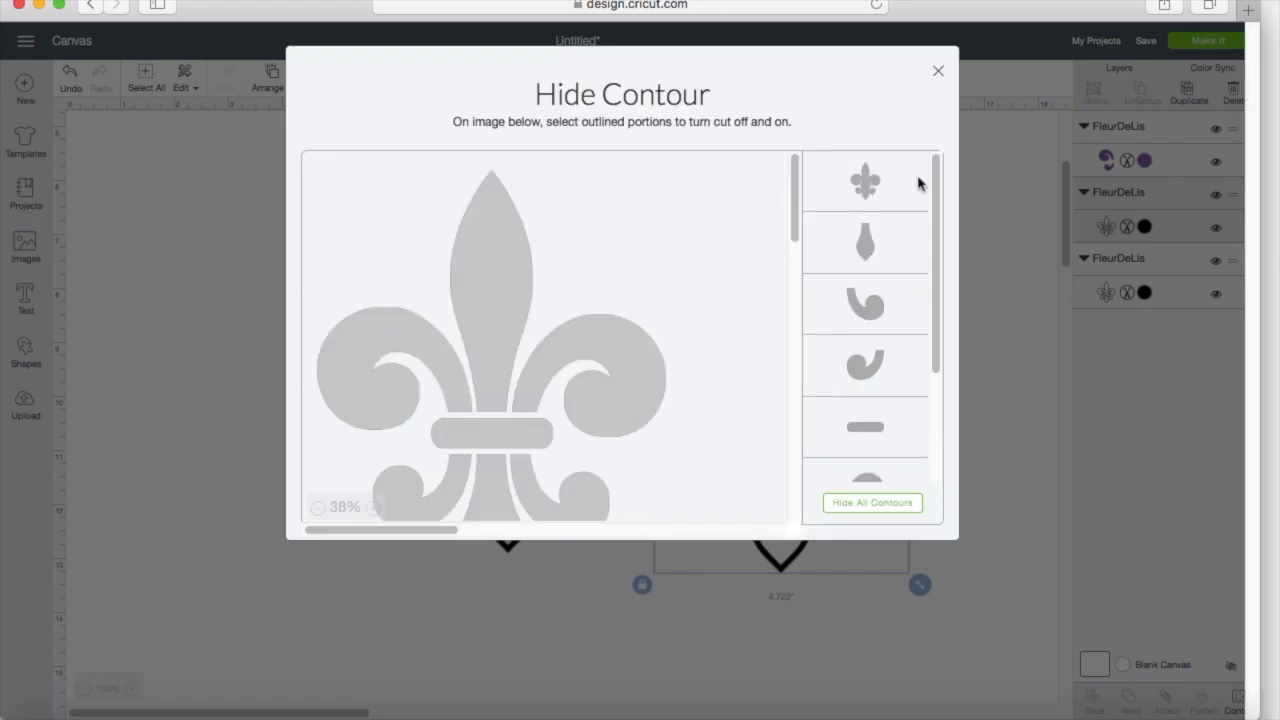
left_click(877, 182)
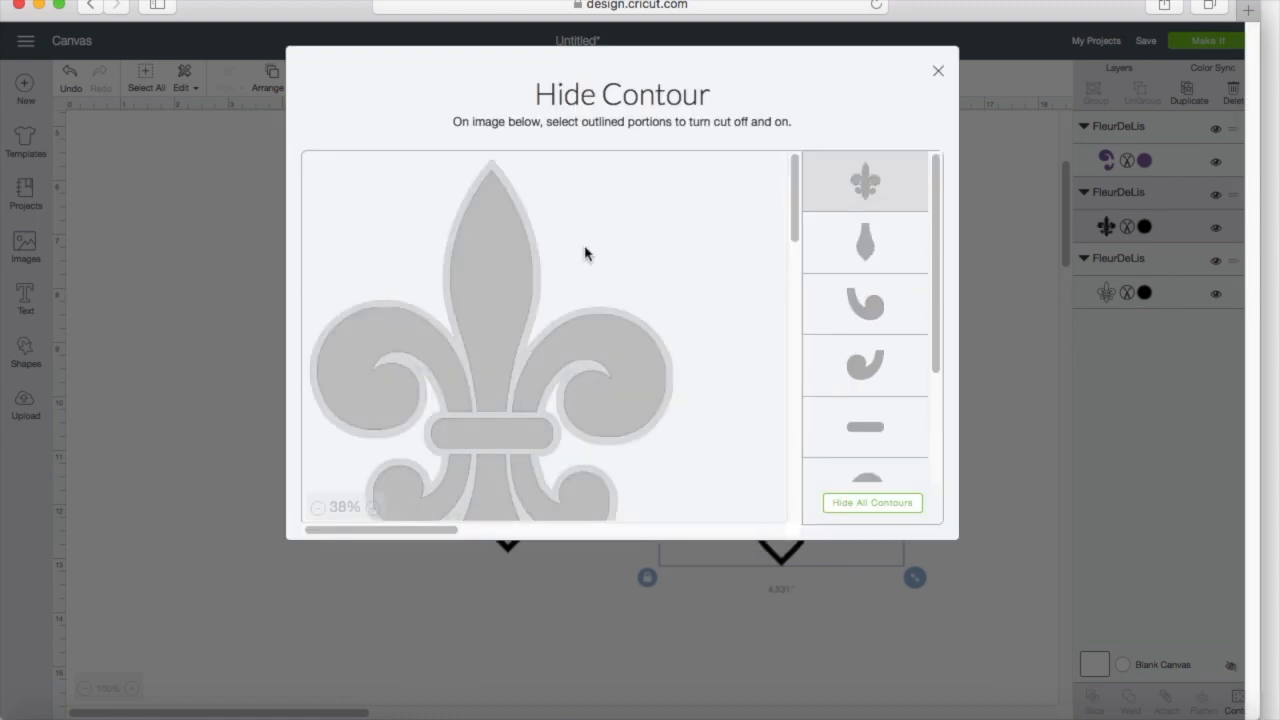
left_click(490, 290)
left_click(471, 429)
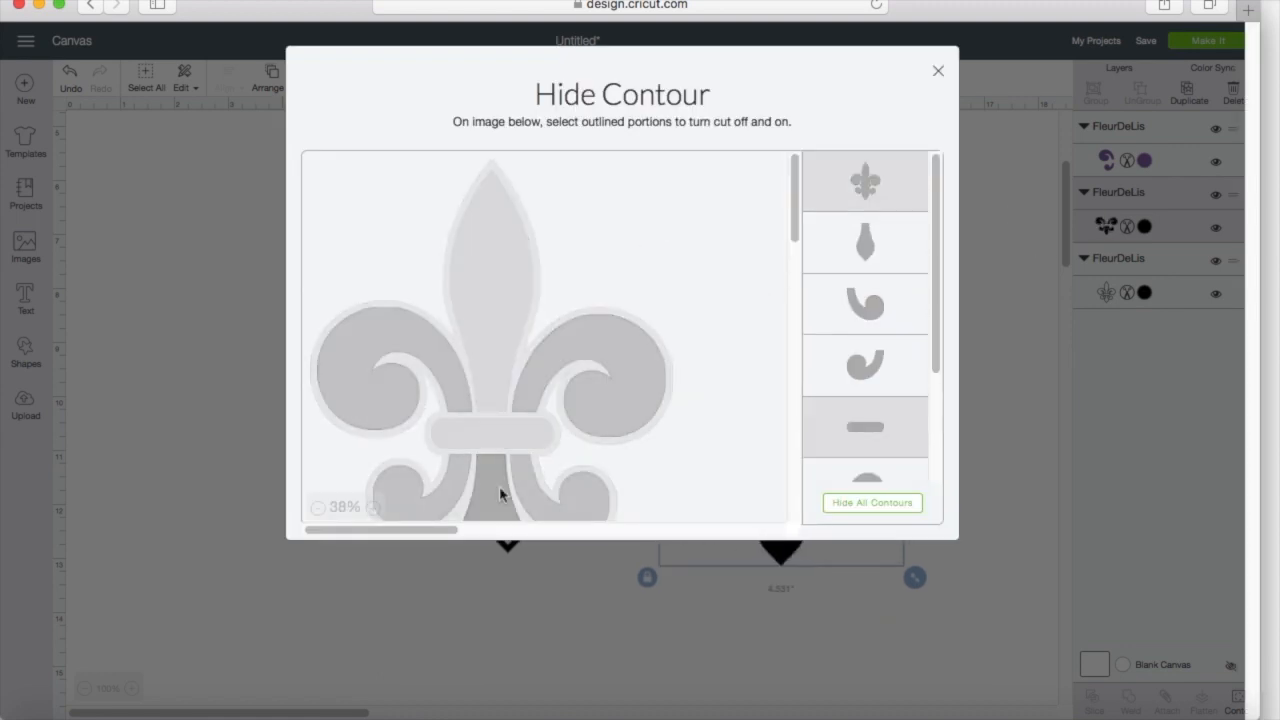
left_click(450, 484)
left_click(447, 386)
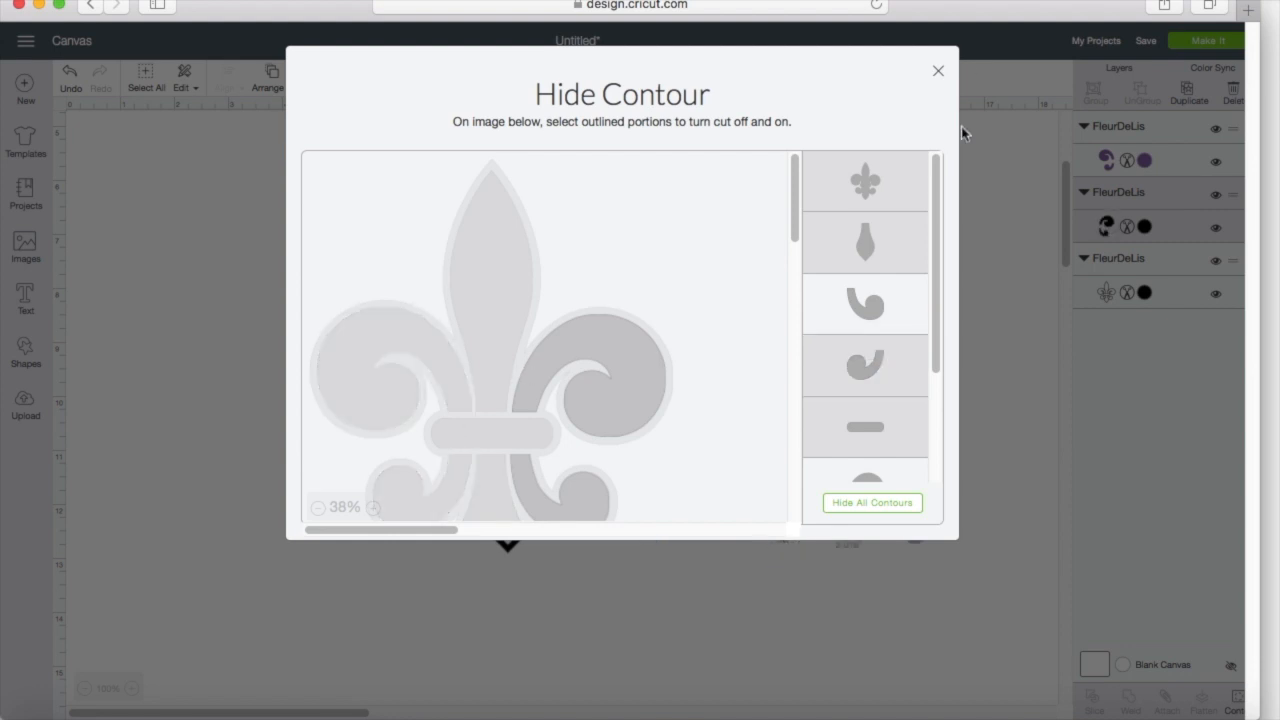
left_click(939, 73)
Step: Fit the two isolated curls inside the right curls of the original outline and colour them yellow #D4BF20
left_click_drag(884, 401, 614, 388)
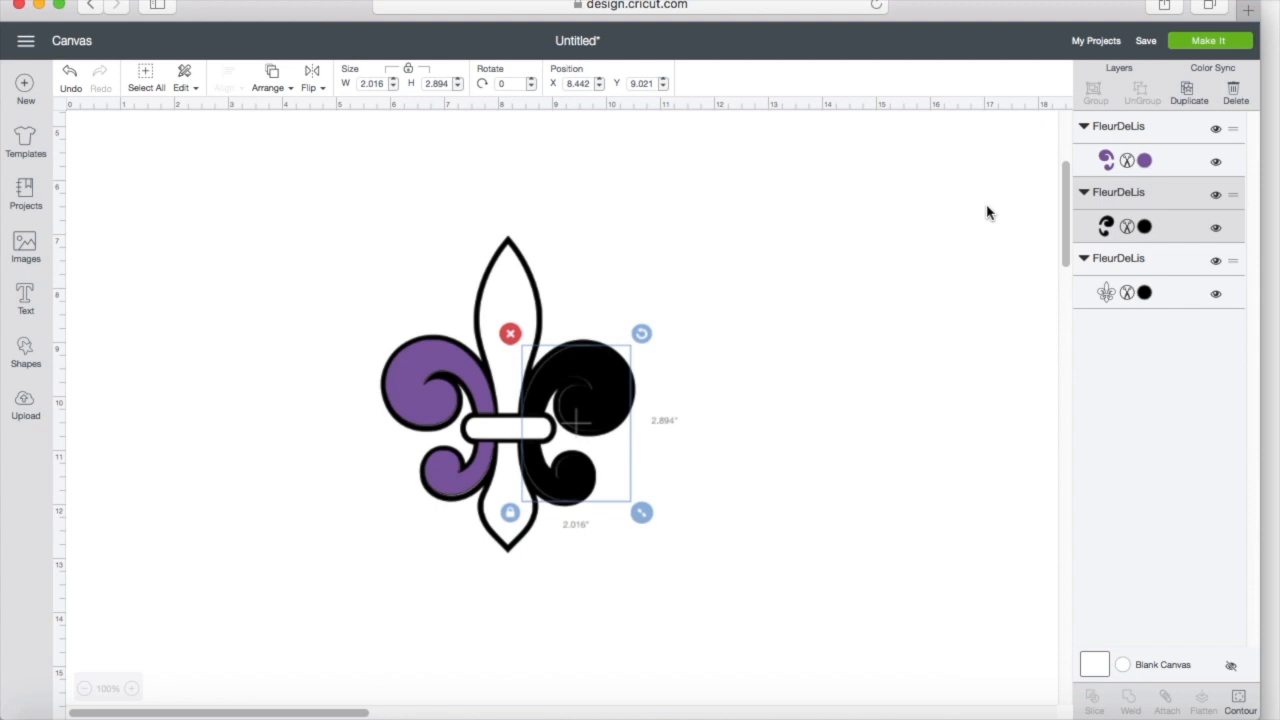
left_click(1134, 226)
left_click_drag(1026, 520, 1030, 572)
left_click(1006, 496)
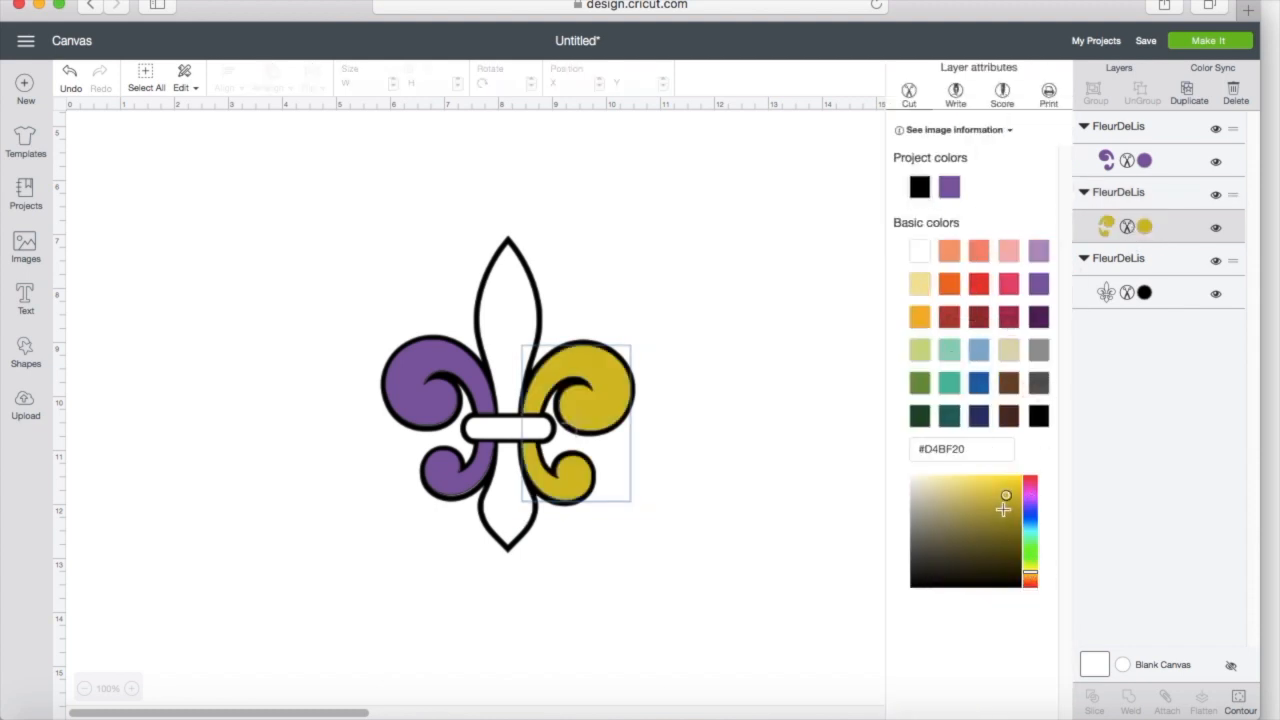
left_click(739, 376)
Step: Duplicate the black fleur-de-lis outline and place the copy to the right of the coloured design
left_click(1160, 270)
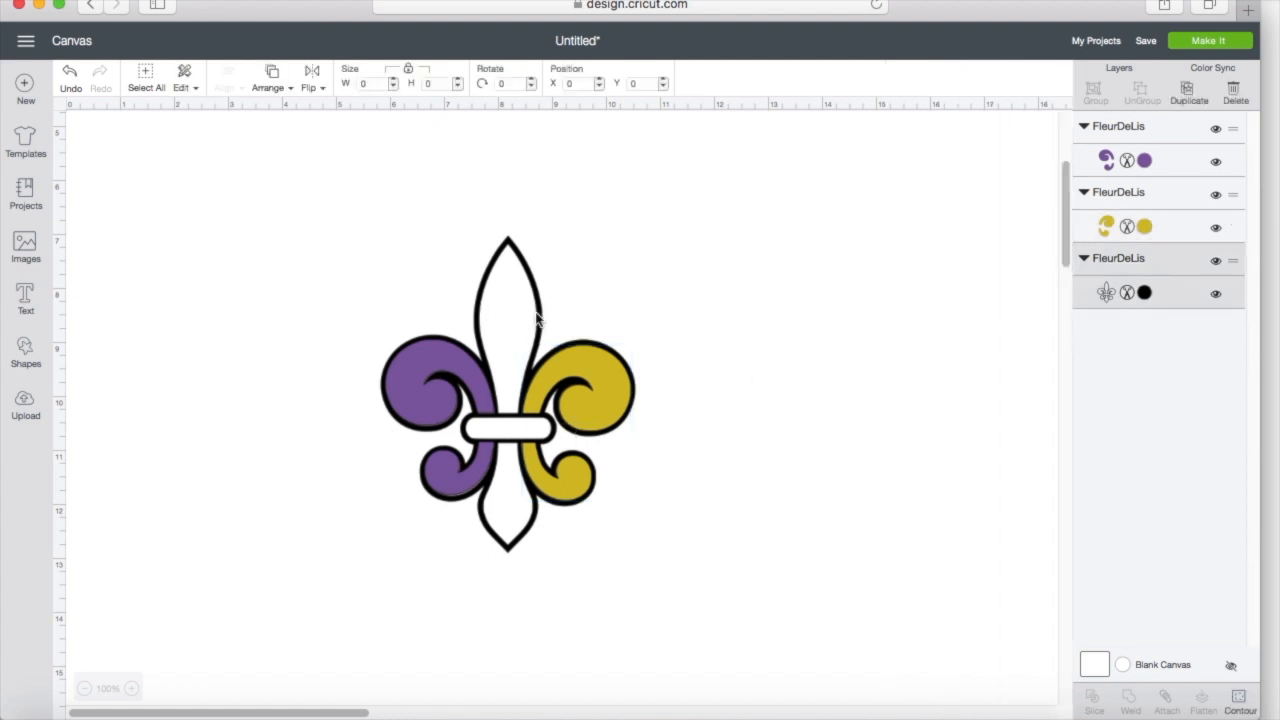
left_click(1173, 101)
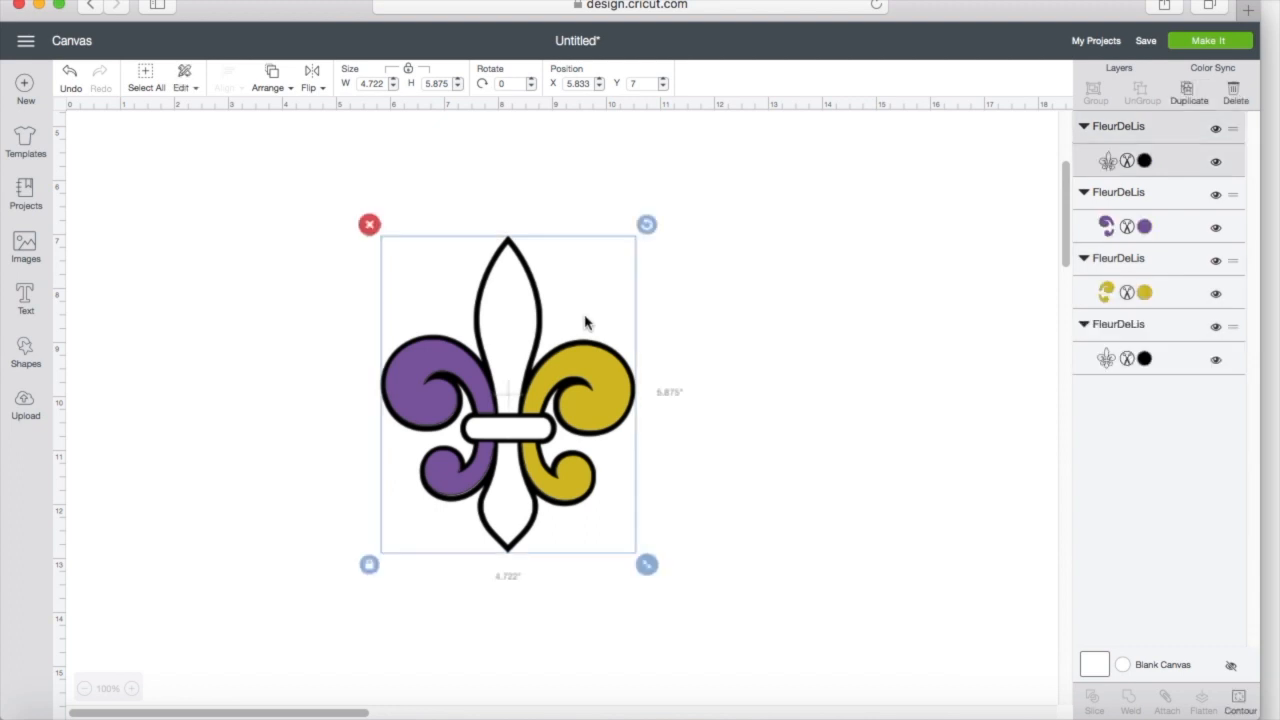
left_click_drag(574, 300, 914, 265)
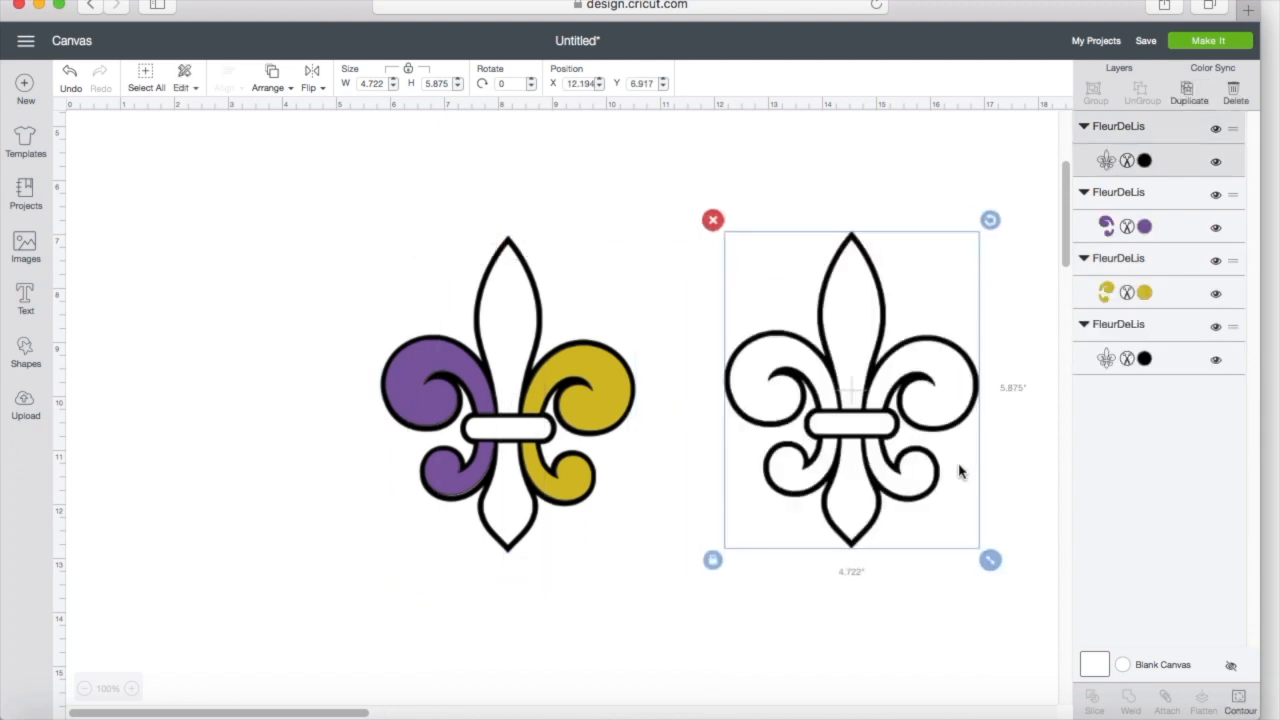
Step: Hide the copy's outer silhouette, all four curls and band contours, leaving only its upper and lower points
left_click(1240, 700)
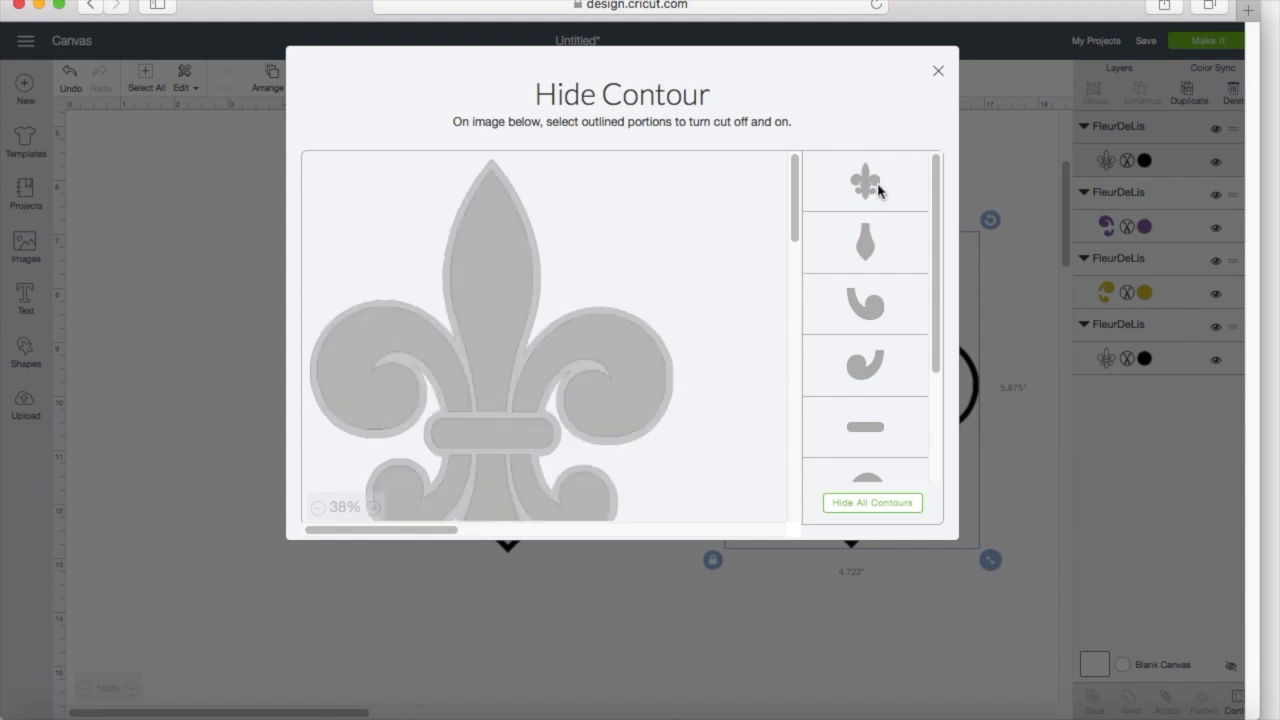
left_click(878, 190)
left_click(886, 300)
left_click(891, 390)
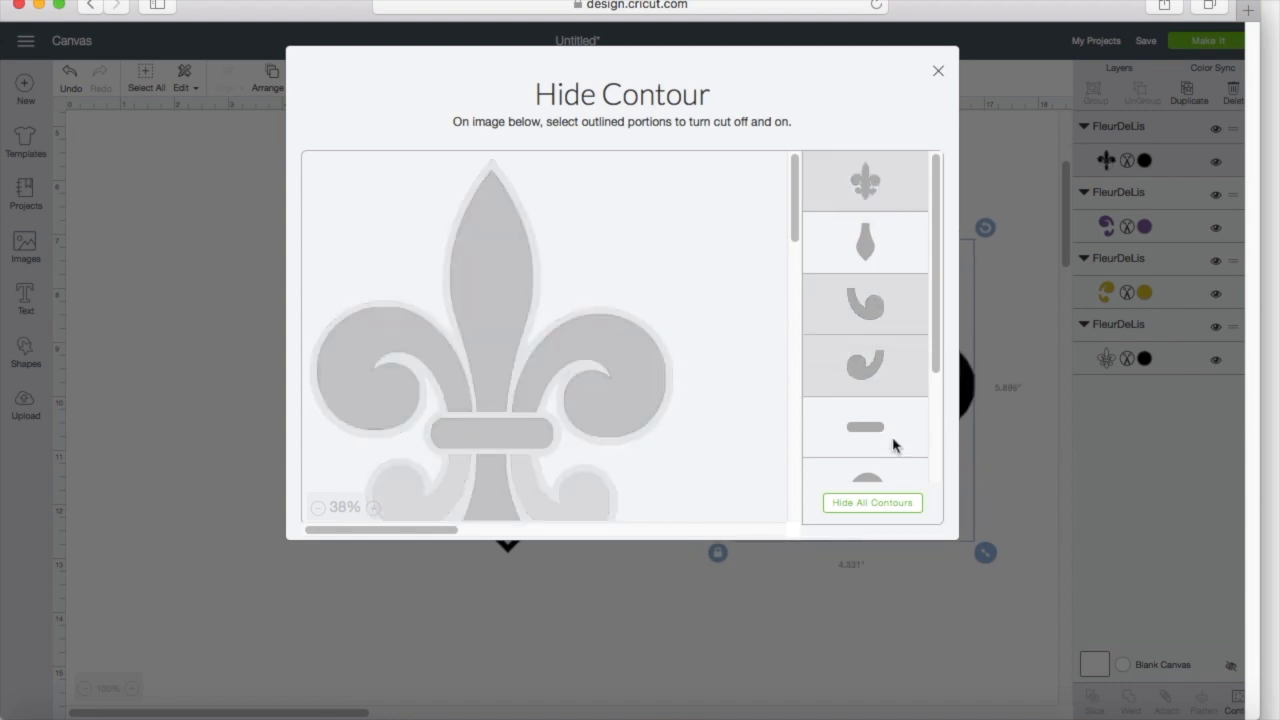
left_click(893, 445)
scroll(893, 440, "down", 2)
left_click(887, 396)
left_click(889, 440)
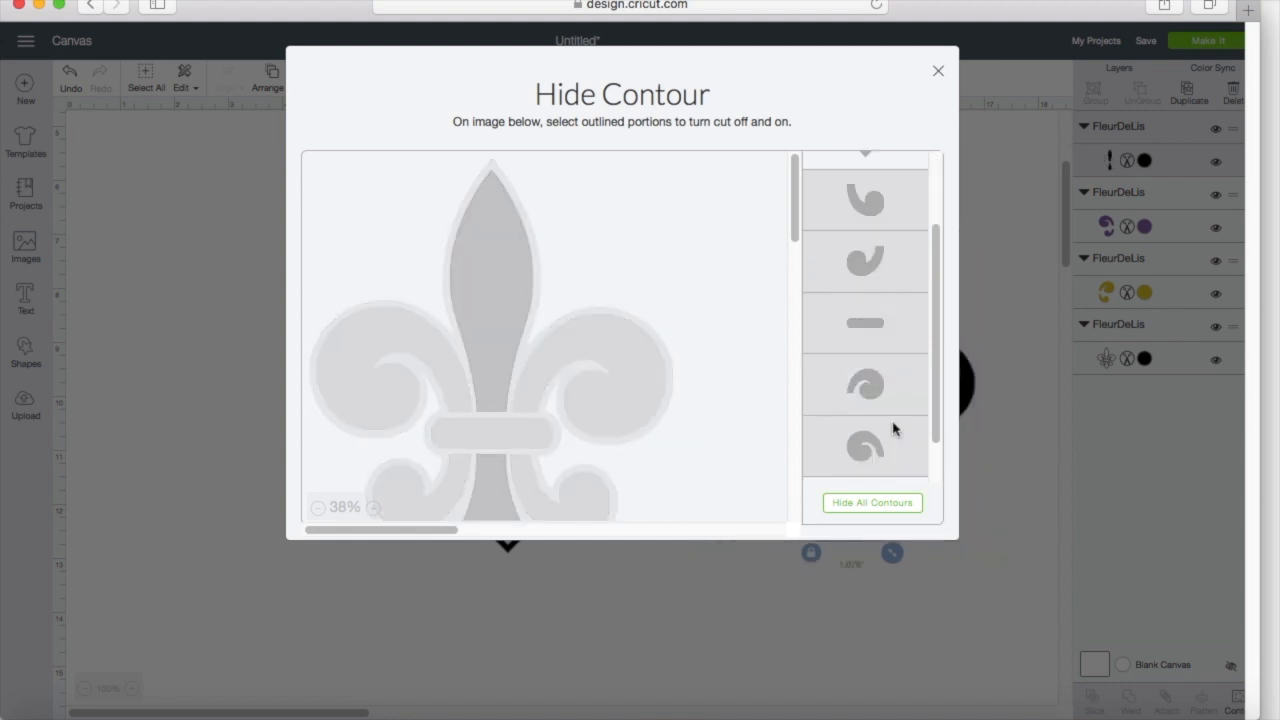
scroll(891, 430, "down", 1)
left_click(892, 418)
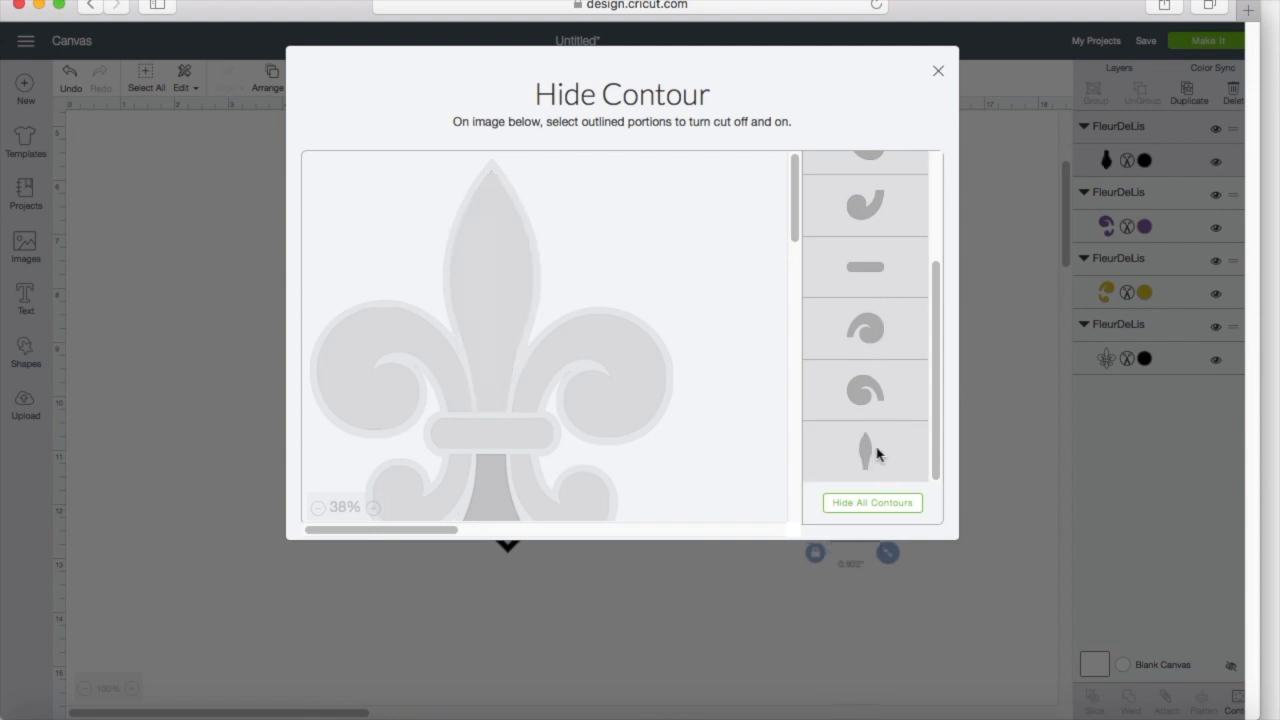
left_click(878, 455)
left_click(938, 71)
Step: Fit the isolated points inside the centre of the original outline and colour them green #10AD10
left_click_drag(873, 338, 513, 341)
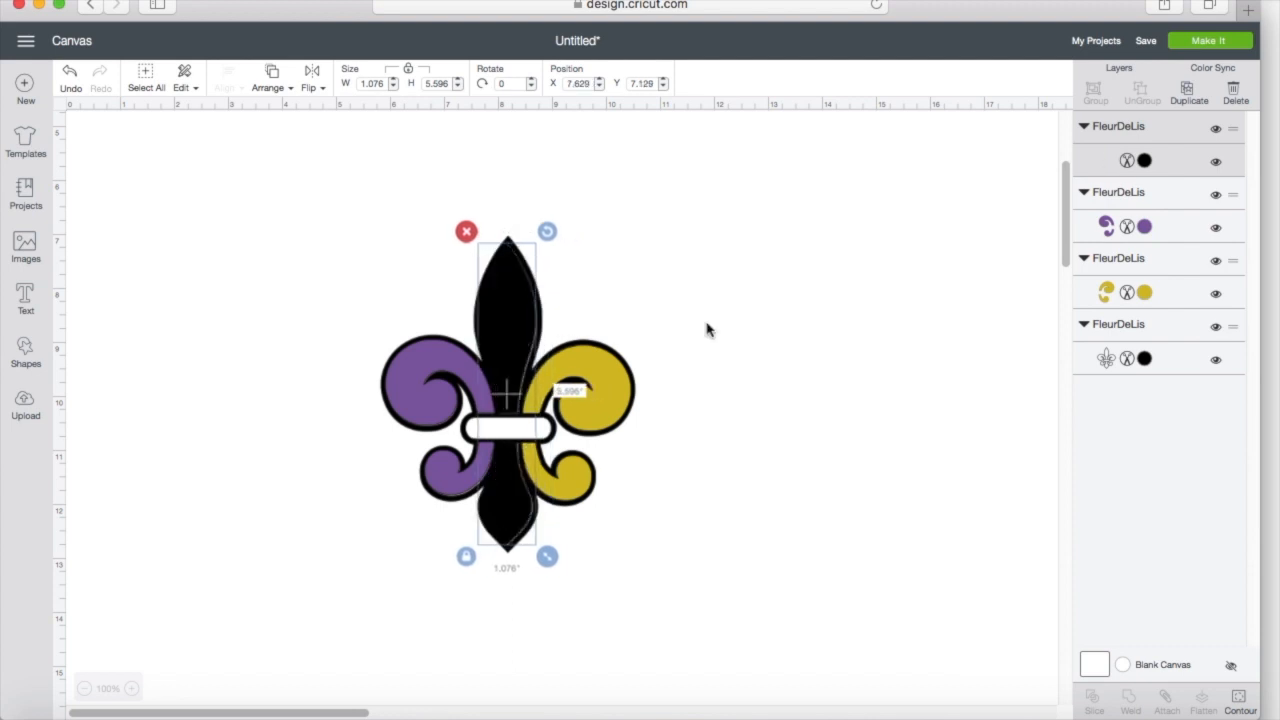
left_click(1130, 164)
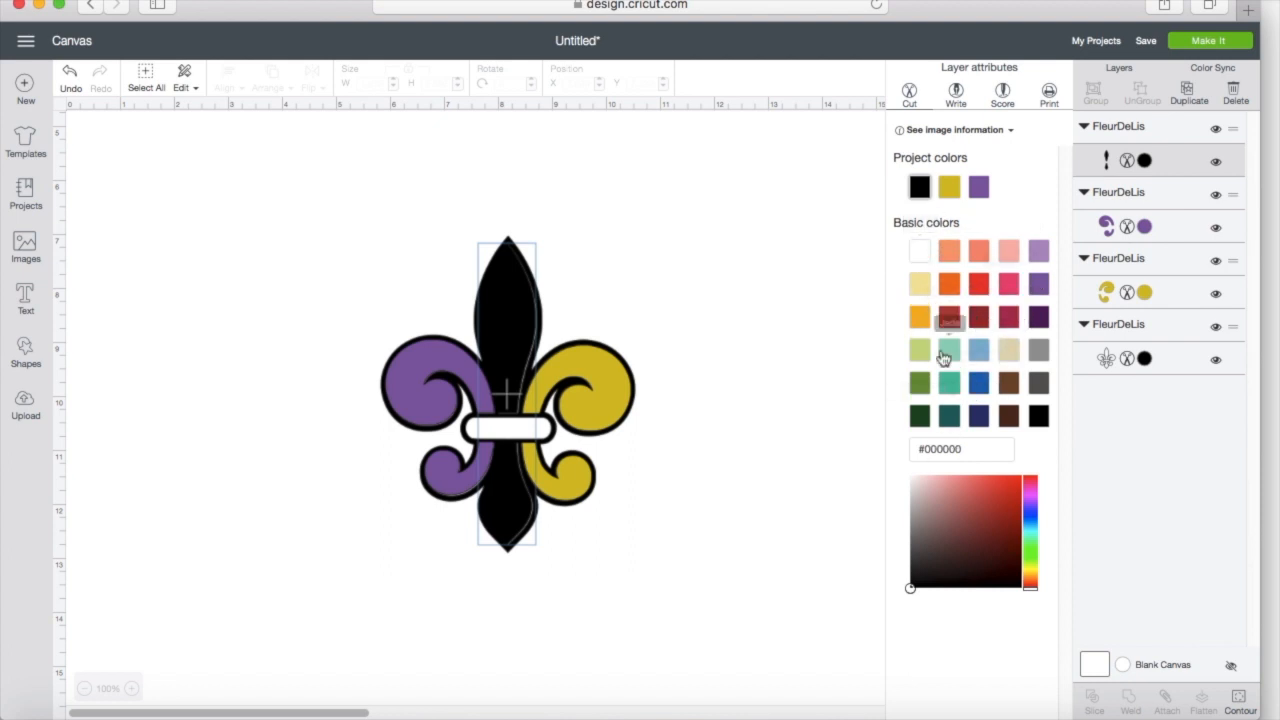
left_click(1030, 550)
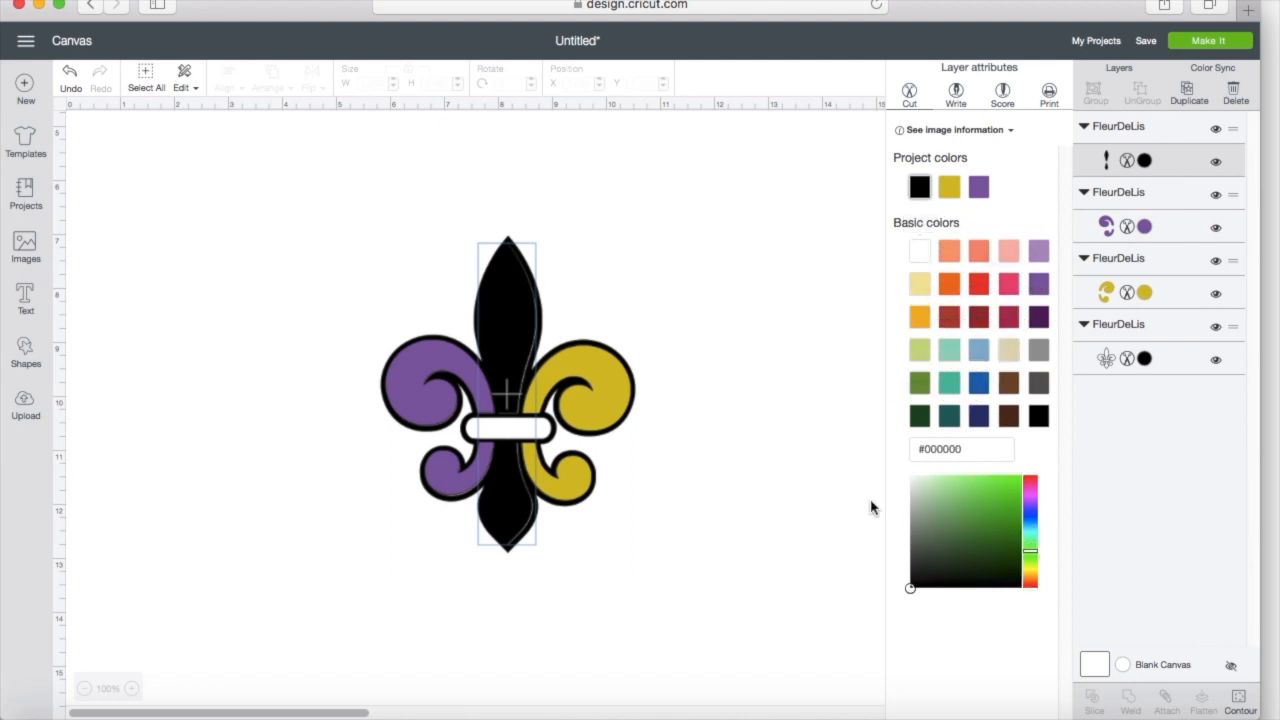
left_click(1012, 512)
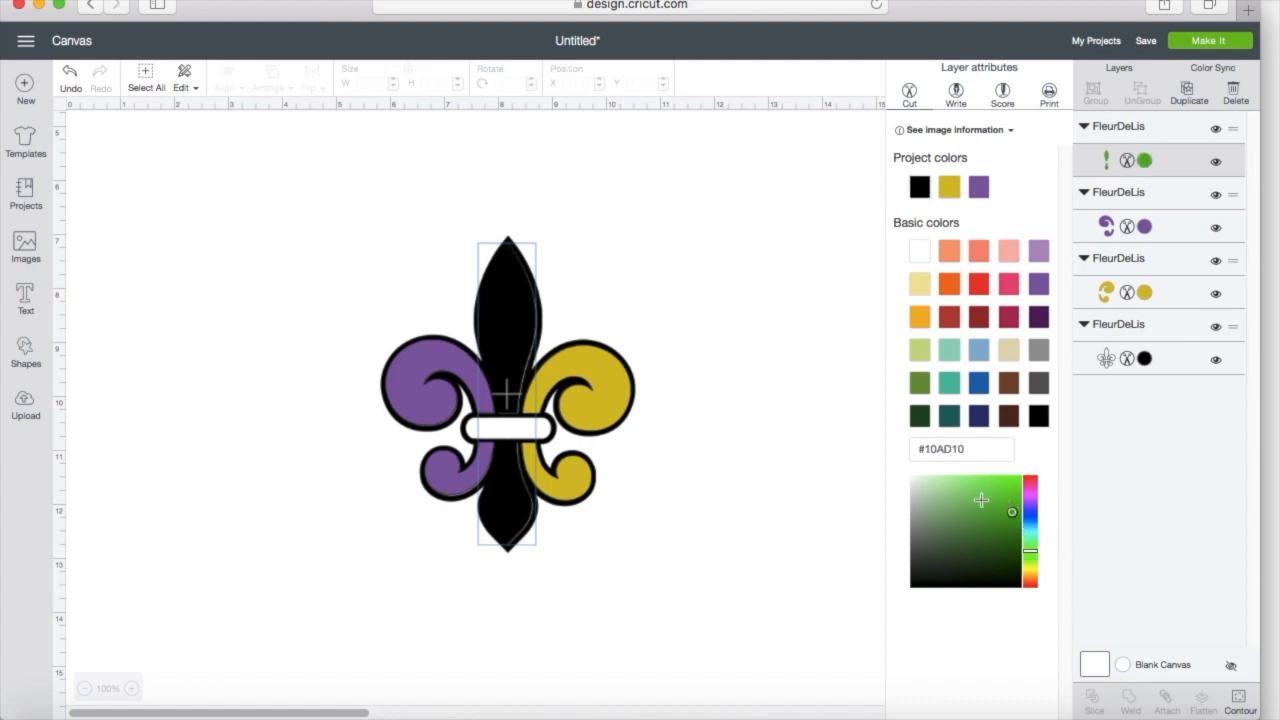
left_click(771, 383)
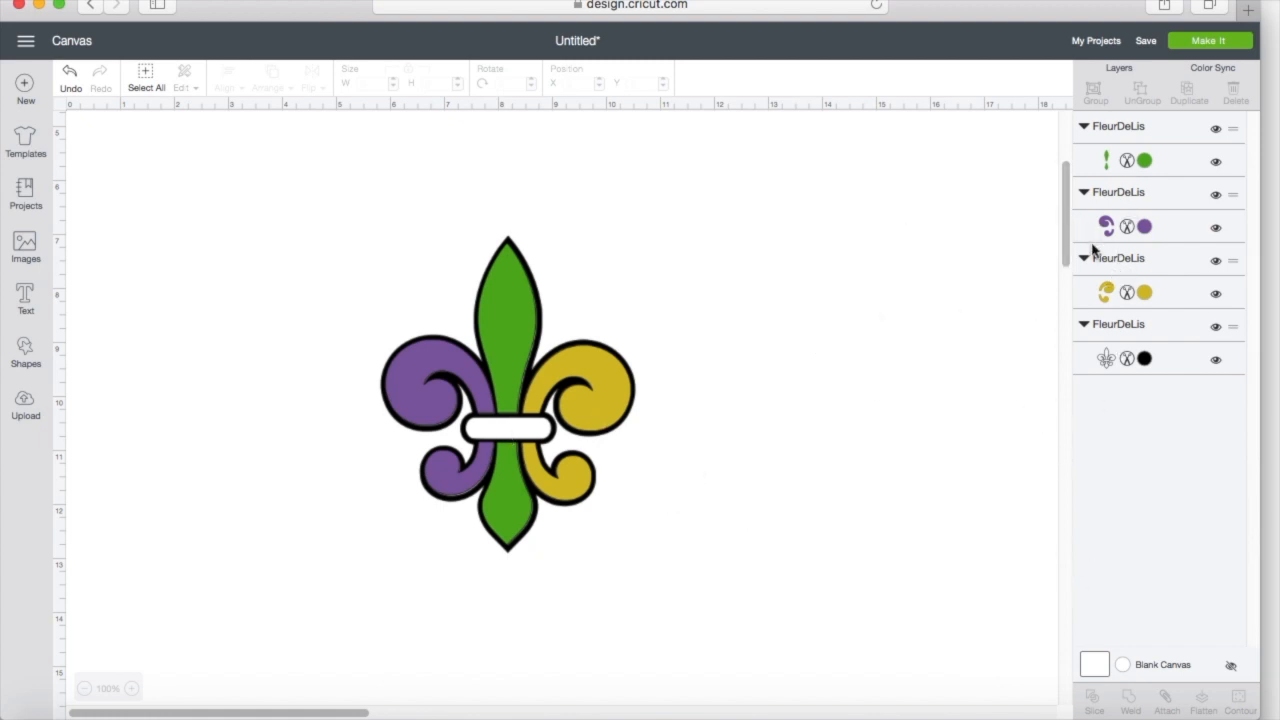
Step: Duplicate the yellow curls, place the copy beside the design, and change its contours so only the centre band remains
left_click(625, 370)
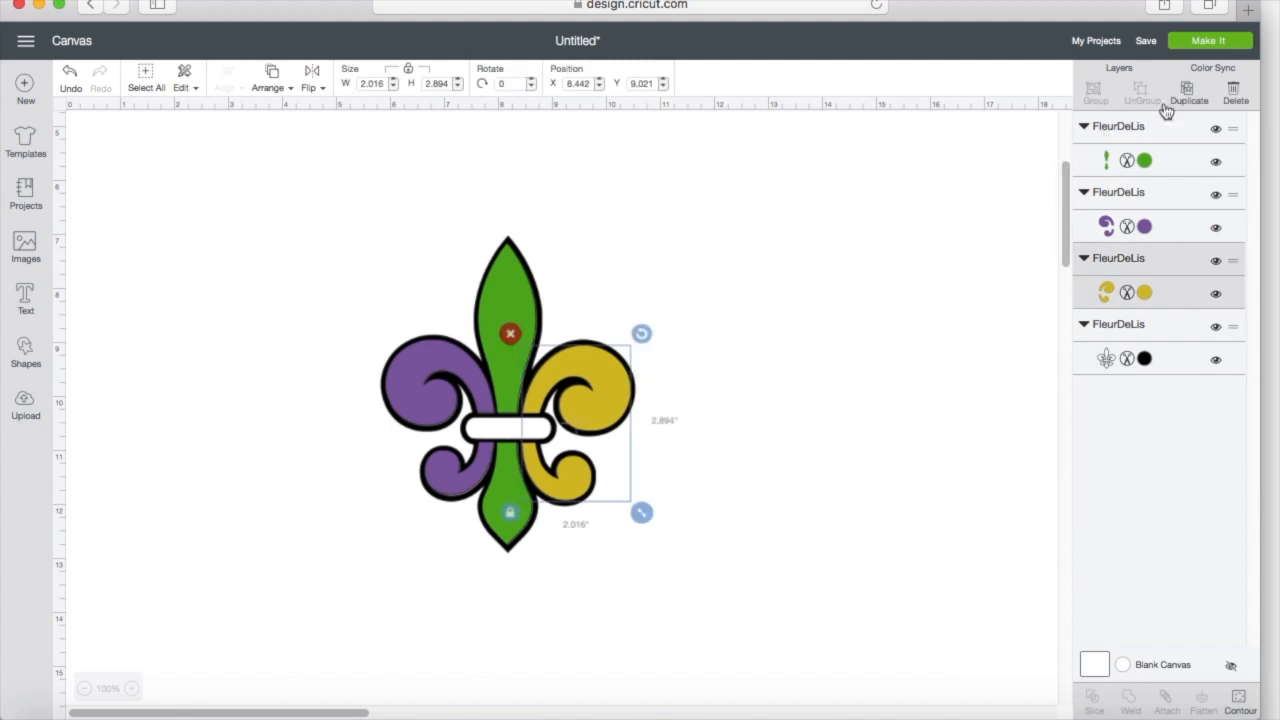
left_click_drag(597, 432, 820, 390)
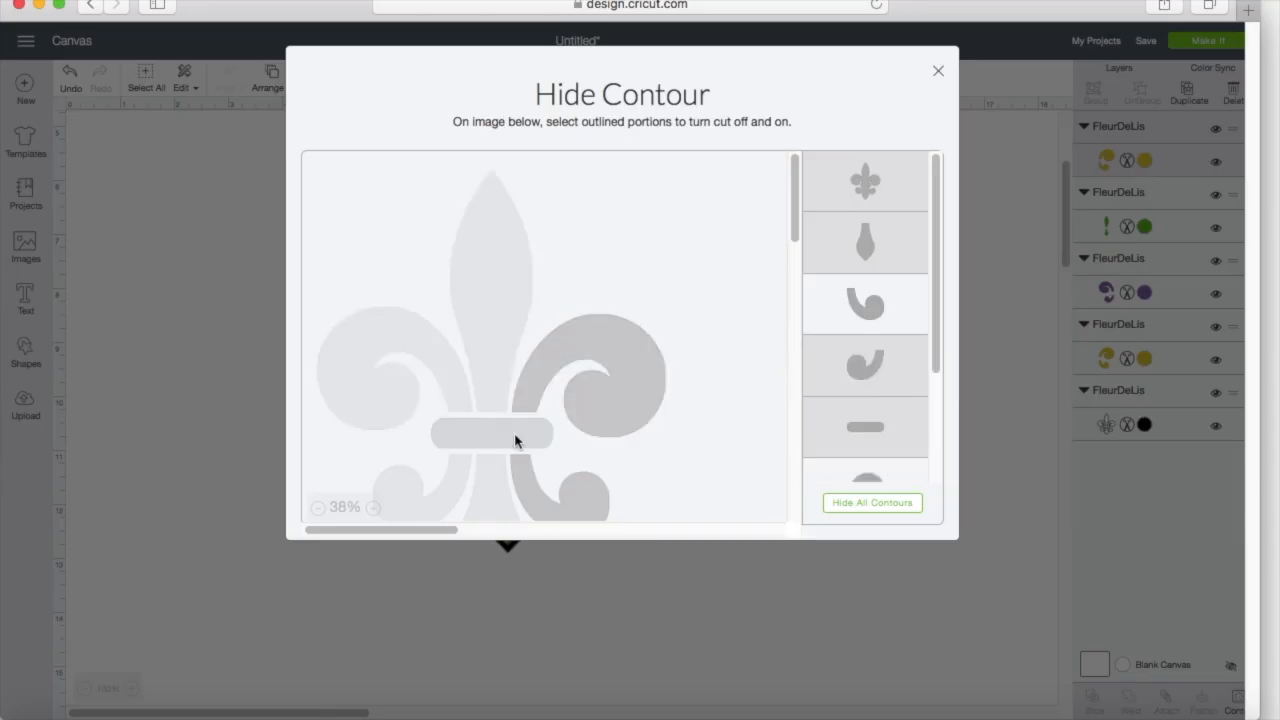
left_click(592, 481)
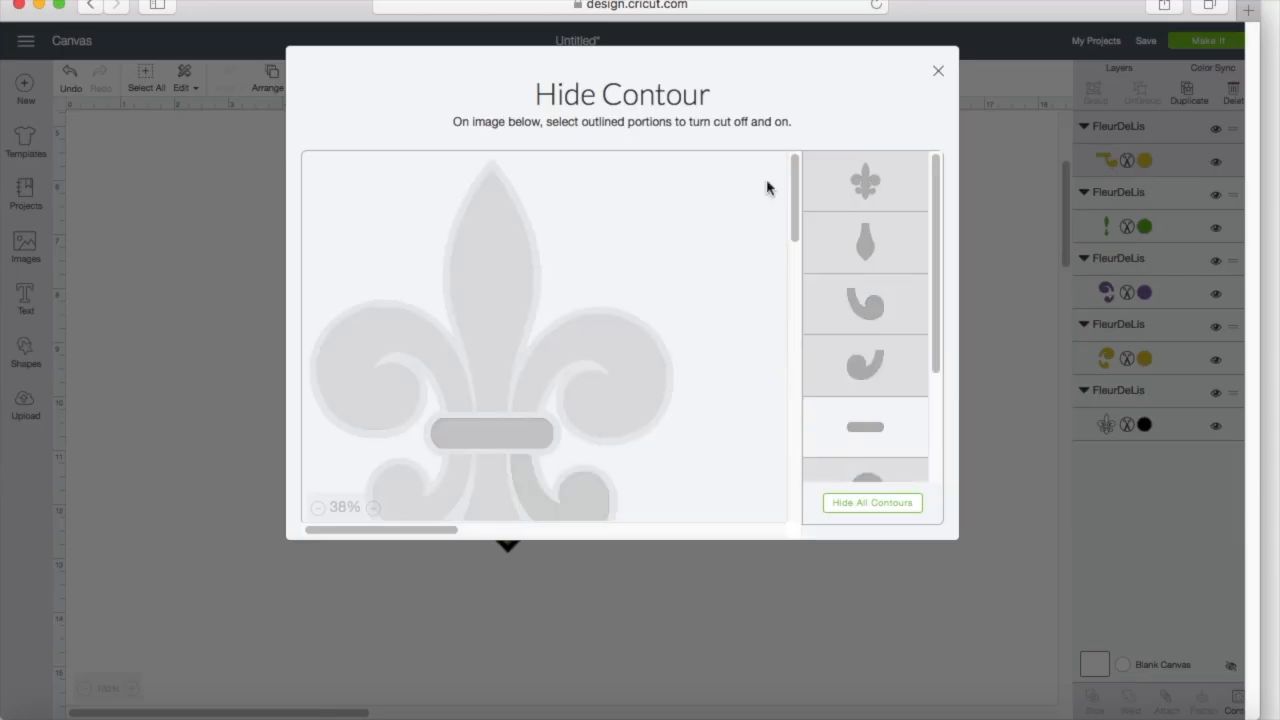
left_click(938, 73)
Step: Fit the isolated band inside the original outline's centre band and colour it Pink Crystal #F58F73
left_click_drag(760, 410, 541, 427)
left_click(1126, 163)
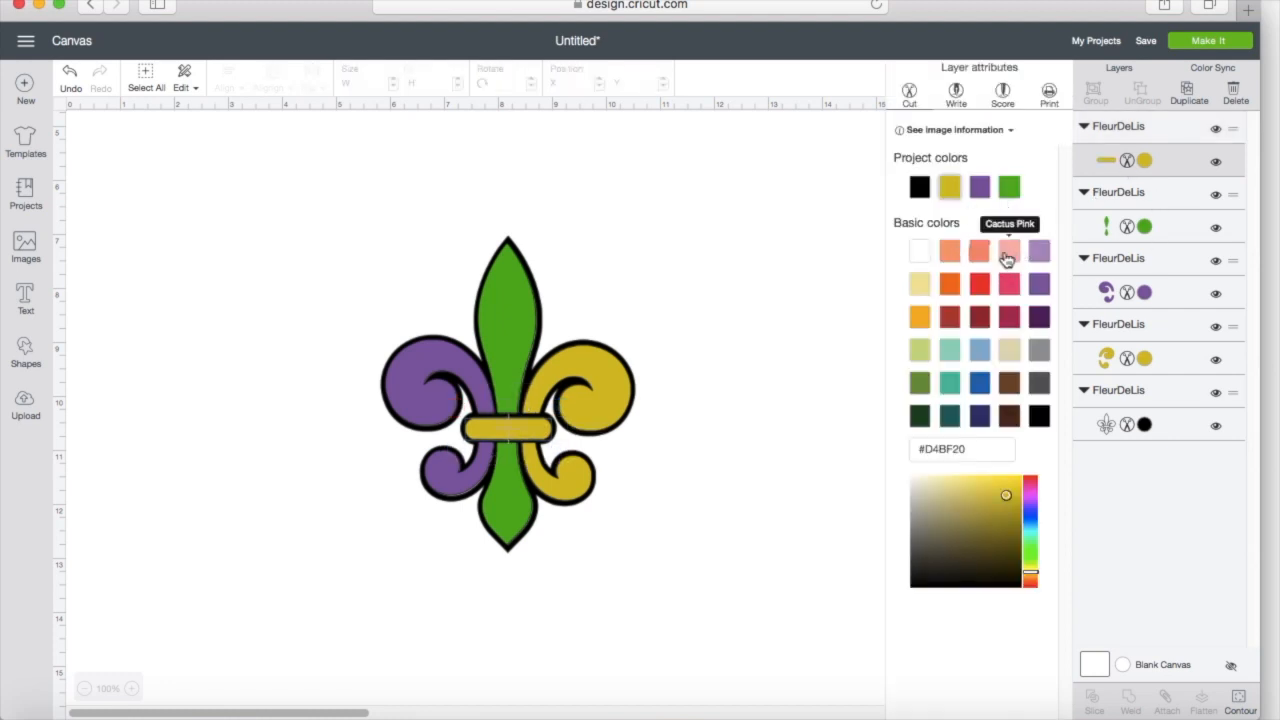
left_click(980, 257)
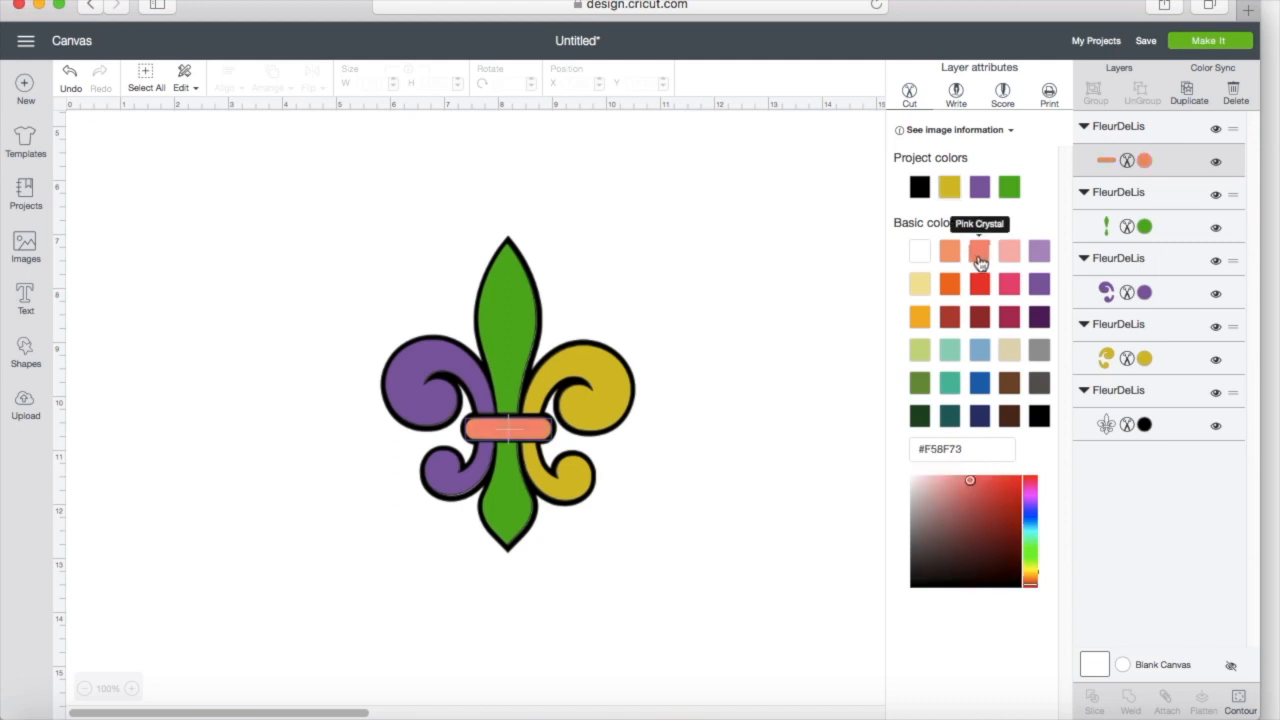
left_click(806, 327)
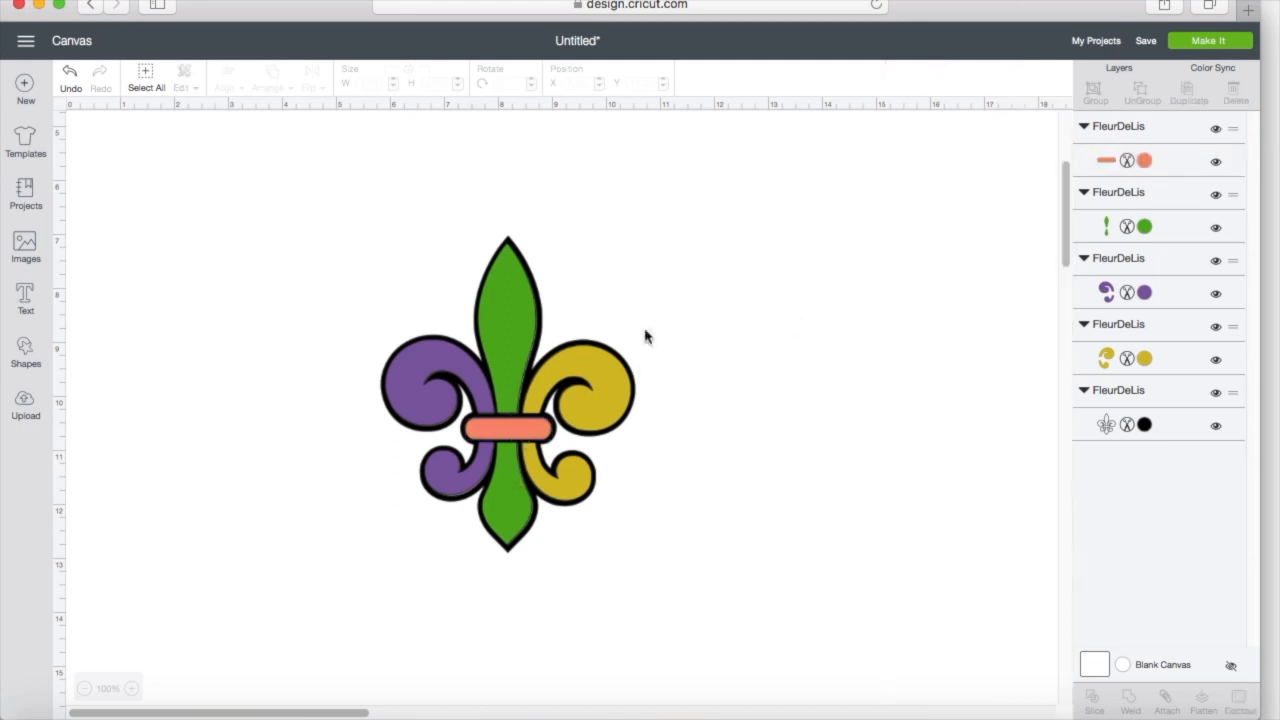
Step: Send the finished design to mat preparation and mirror the black outline mat
left_click_drag(545, 203, 409, 238)
left_click(654, 284)
left_click(1200, 42)
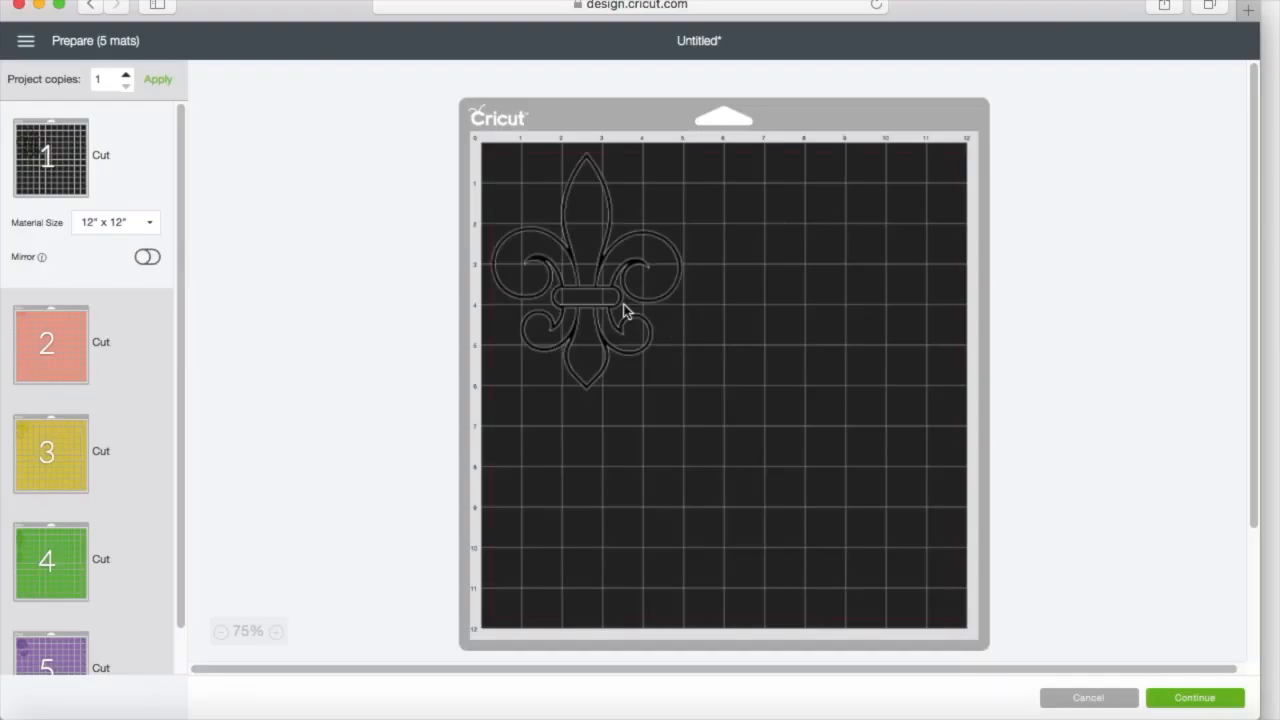
left_click(608, 298)
left_click(147, 258)
Step: Mirror the remaining pink, yellow, green and purple mats one by one
left_click(140, 340)
left_click(147, 366)
left_click(140, 445)
left_click(145, 476)
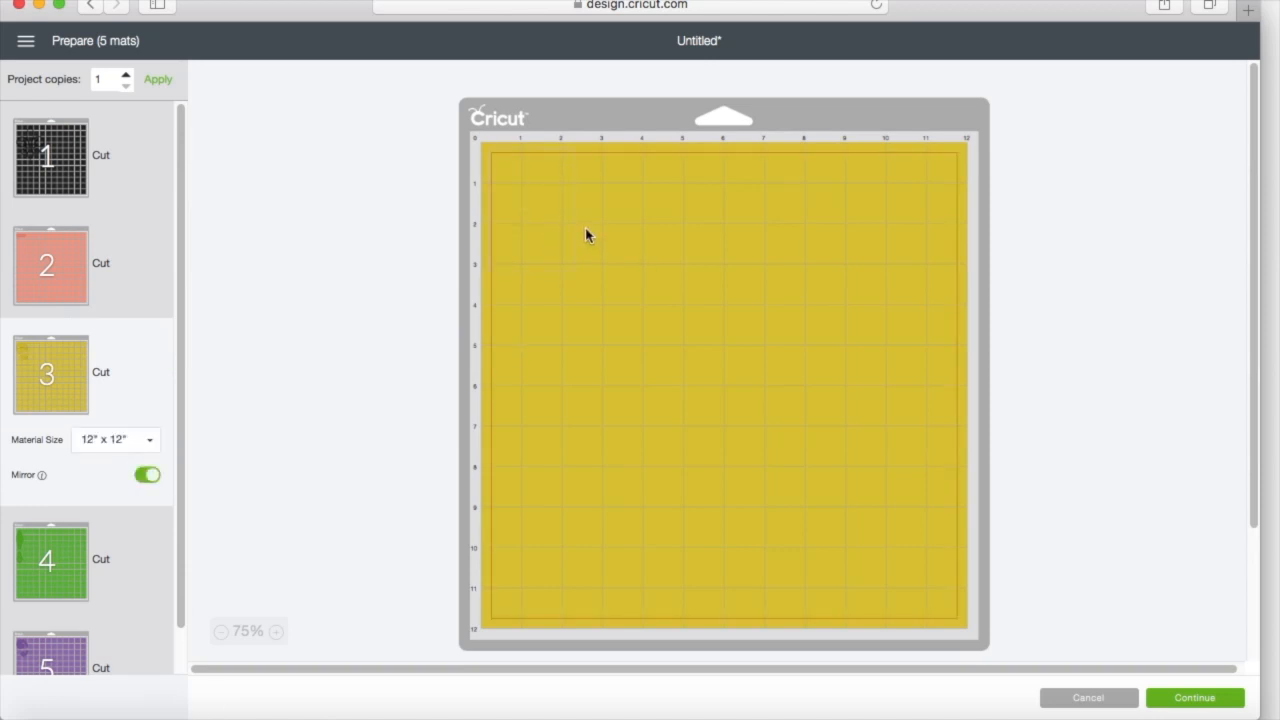
left_click(143, 566)
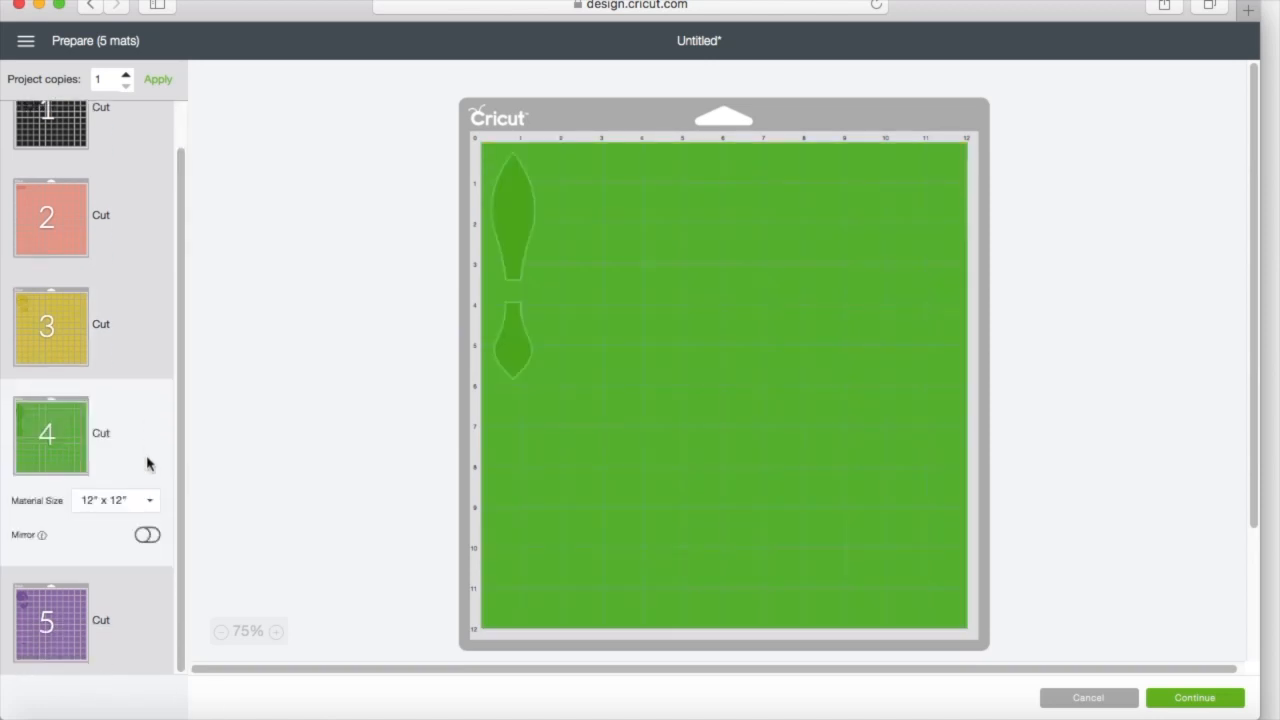
left_click(150, 536)
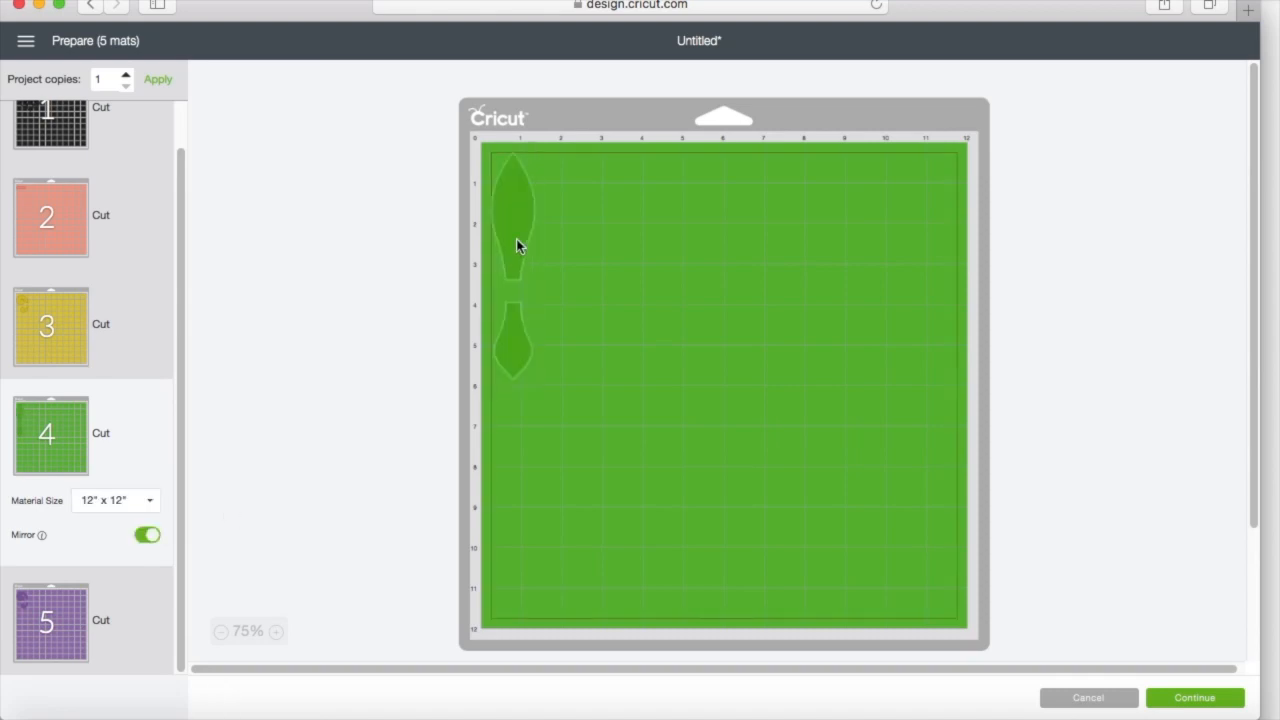
left_click(146, 594)
left_click(148, 643)
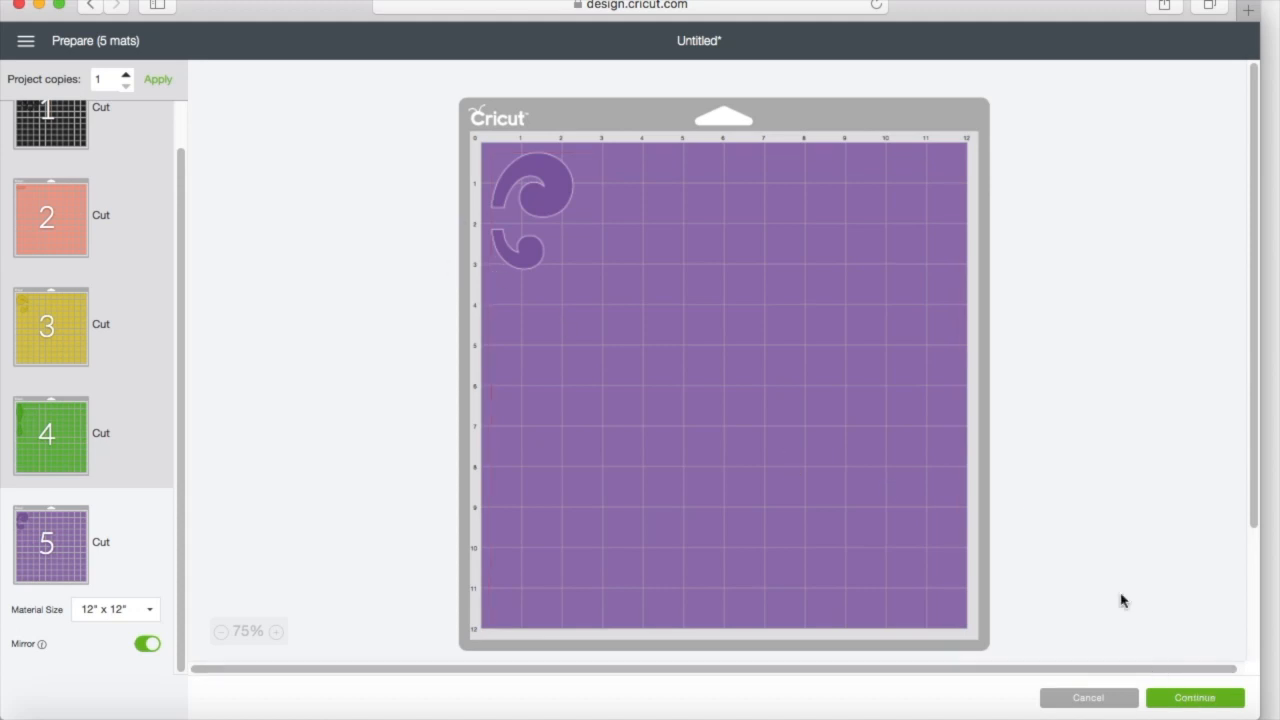
Step: Review the black outline mat and cancel mat preparation to return to the design on the canvas
scroll(184, 258, "up", 2)
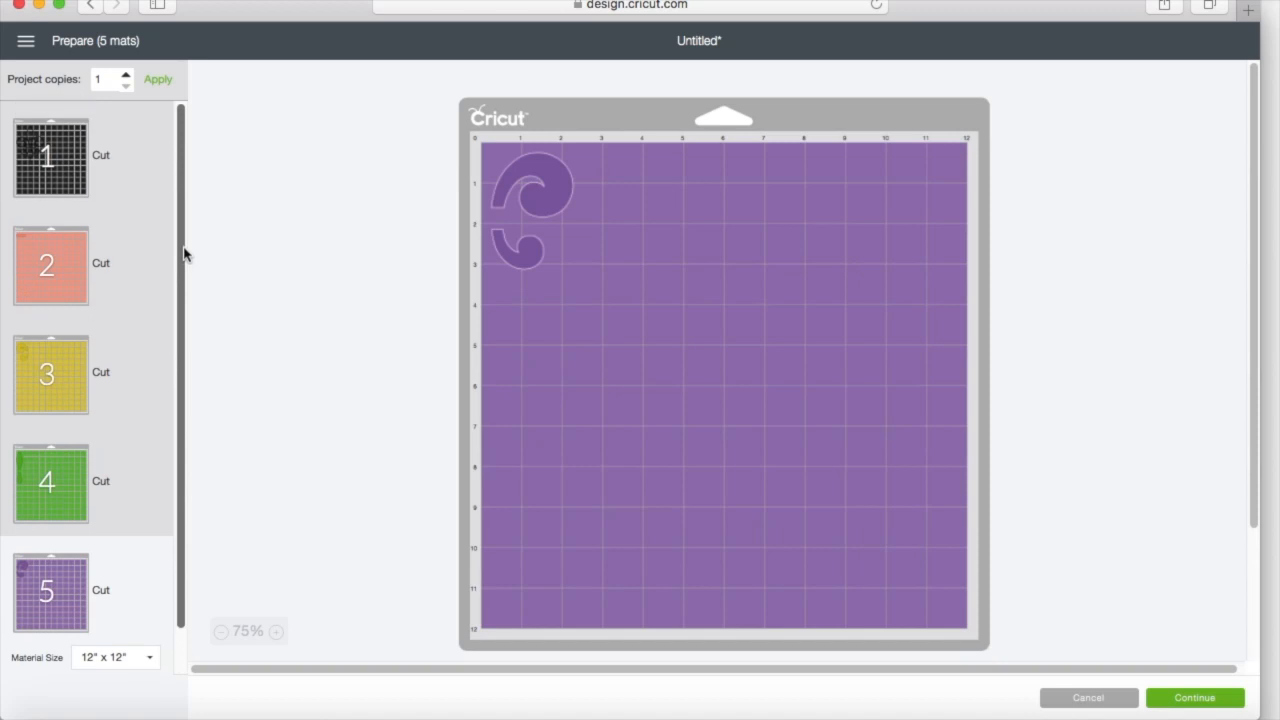
left_click(128, 180)
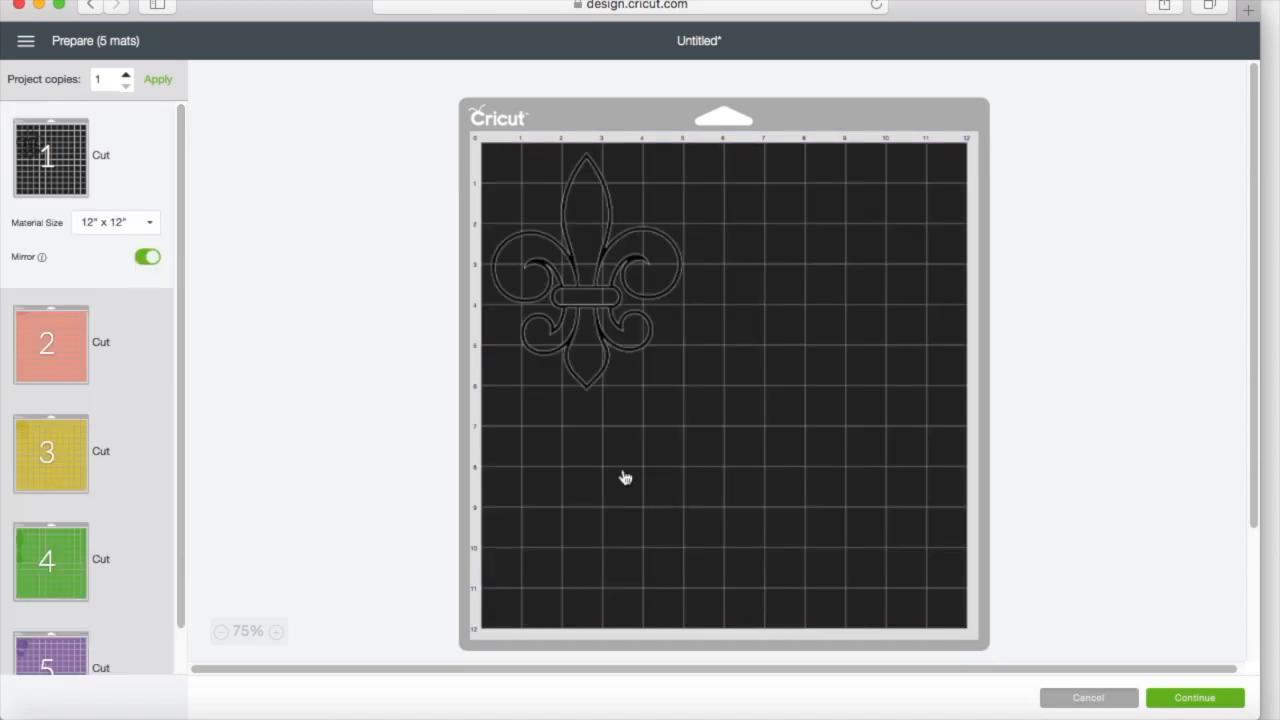
left_click(1088, 697)
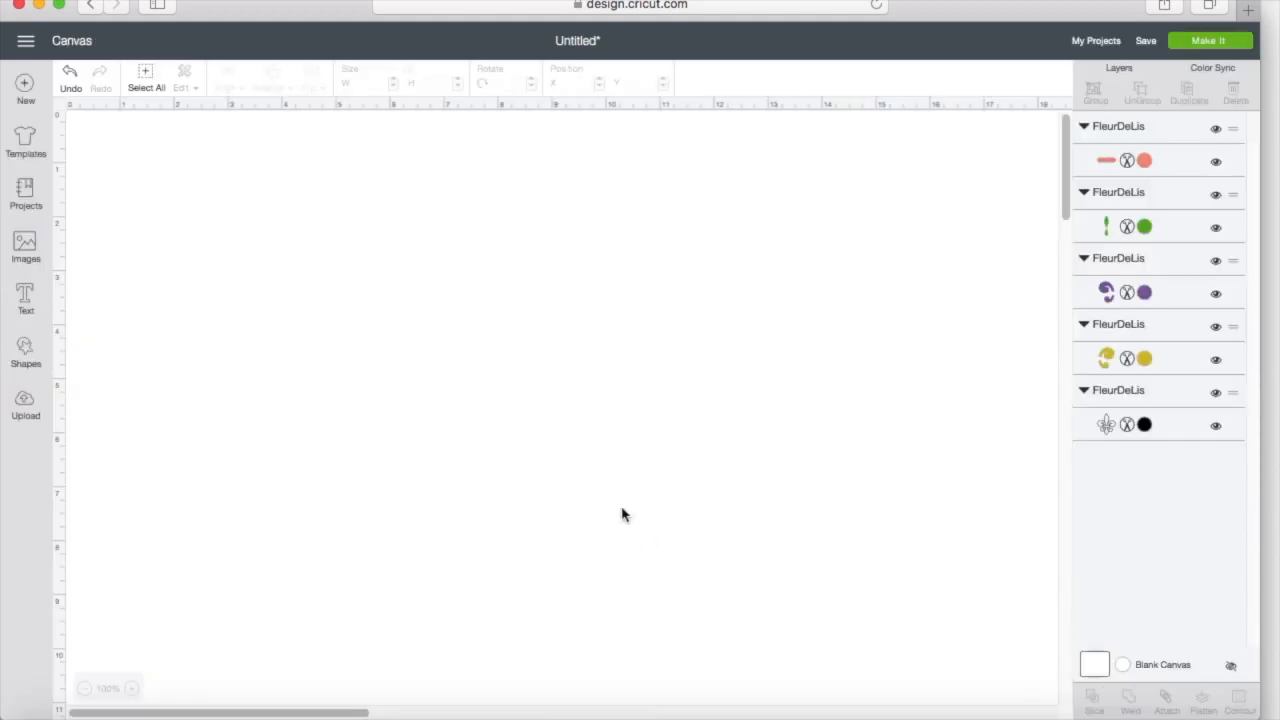
scroll(451, 480, "down", 5)
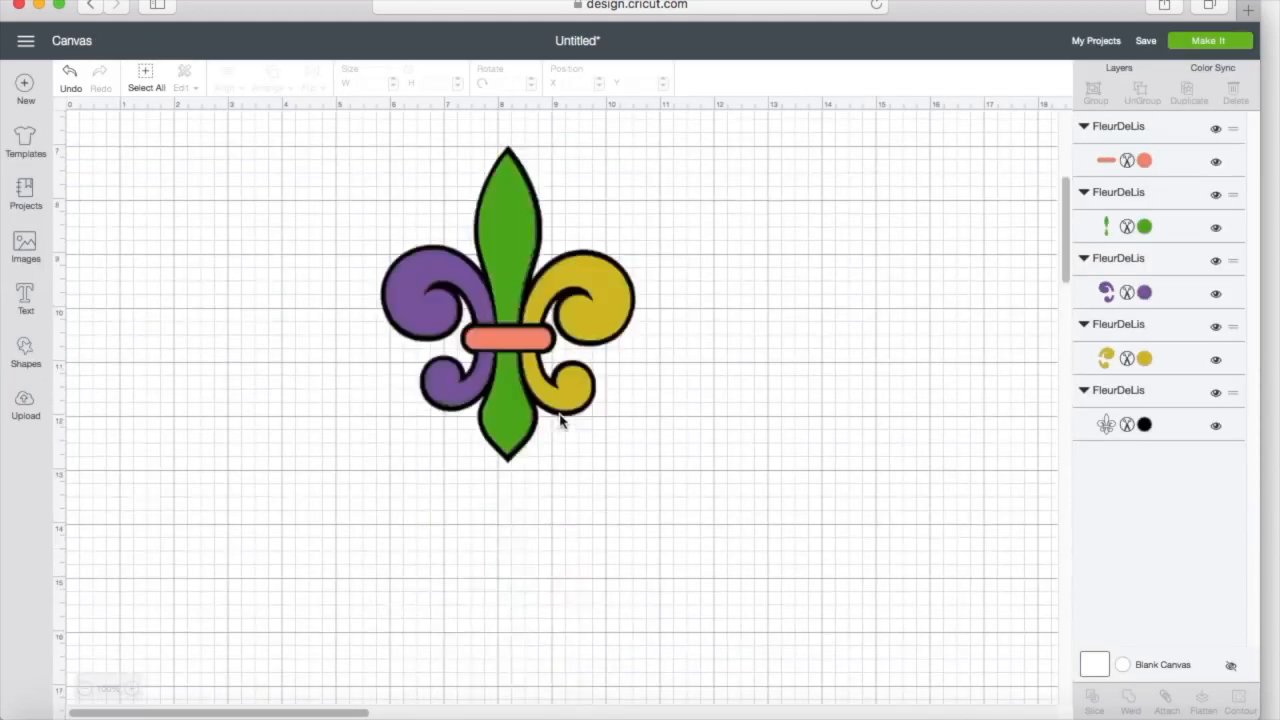
scroll(362, 489, "up", 2)
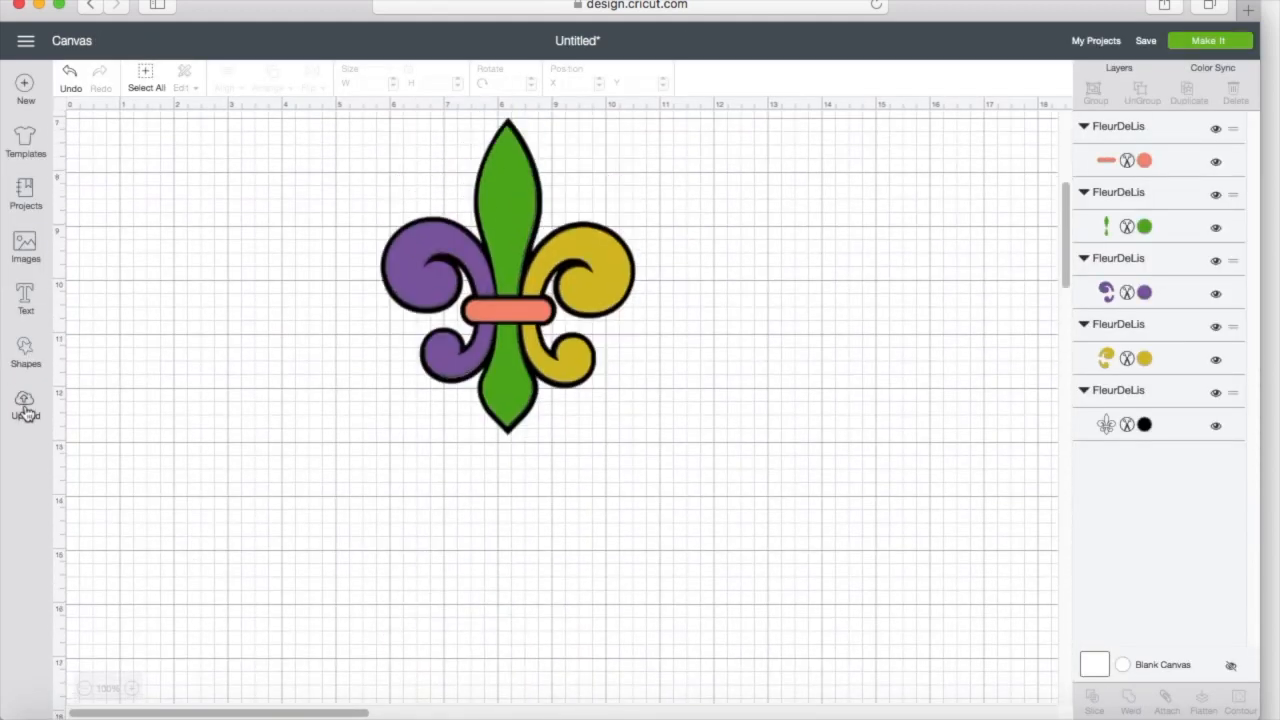
Step: Start a new image upload with FleurDeLis.jpg from the MardiGras folder and continue with the Simple image type
left_click(26, 405)
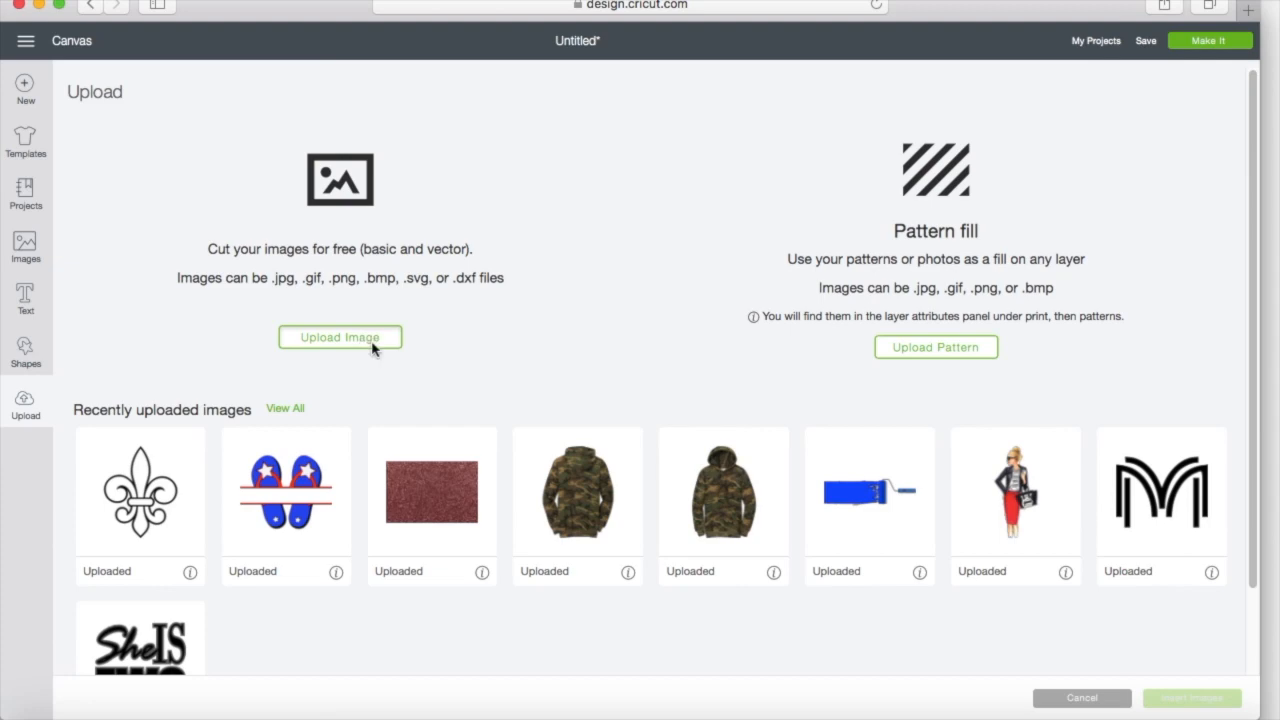
left_click(373, 347)
left_click(638, 370)
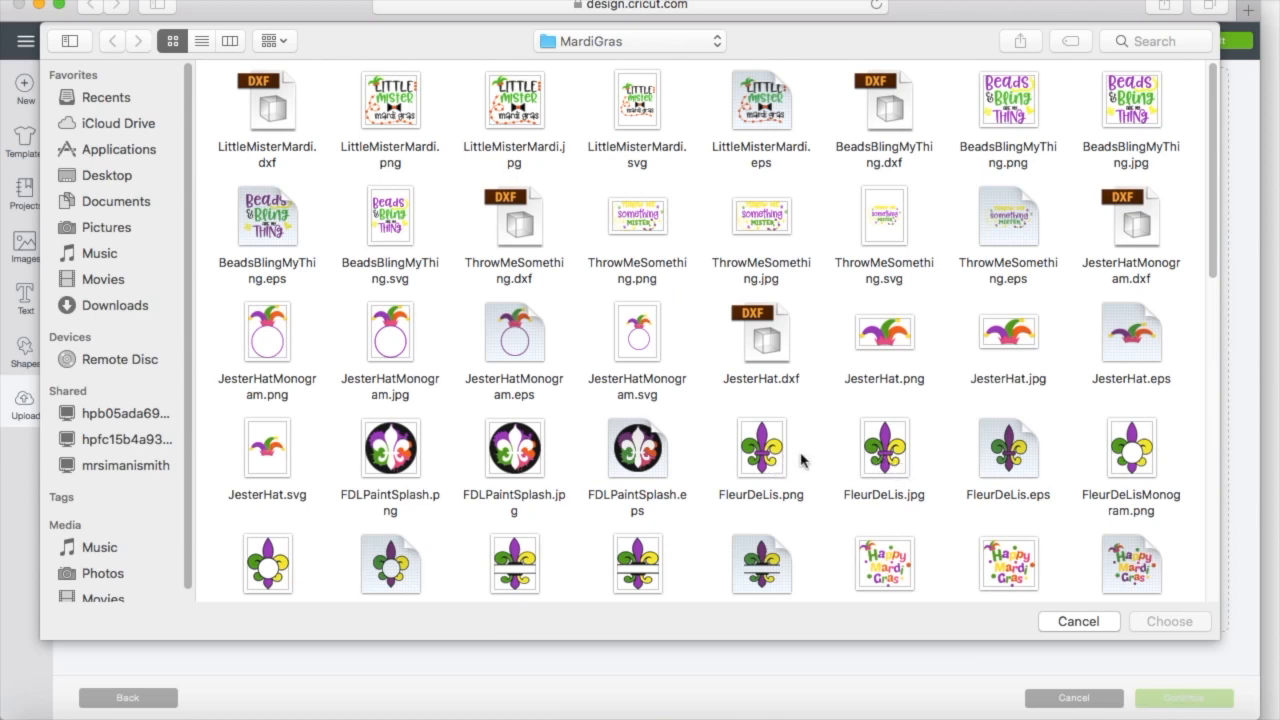
left_click(850, 456)
double_click(888, 458)
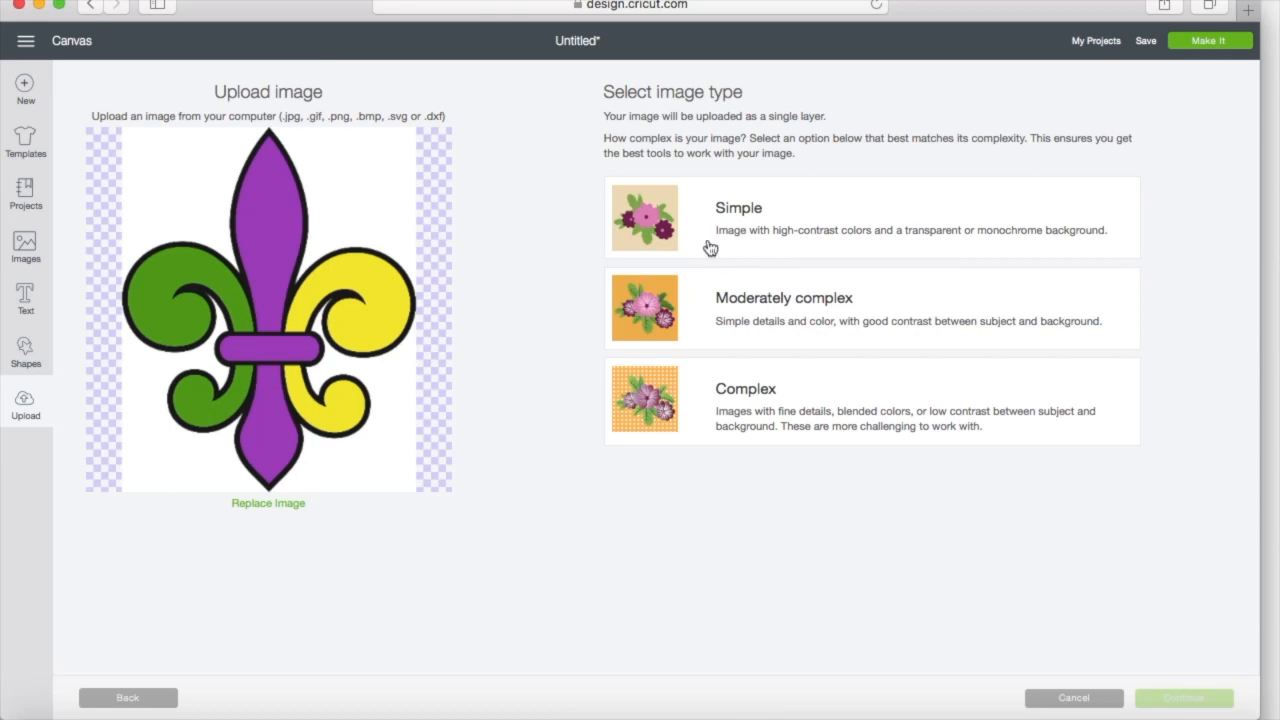
left_click(712, 245)
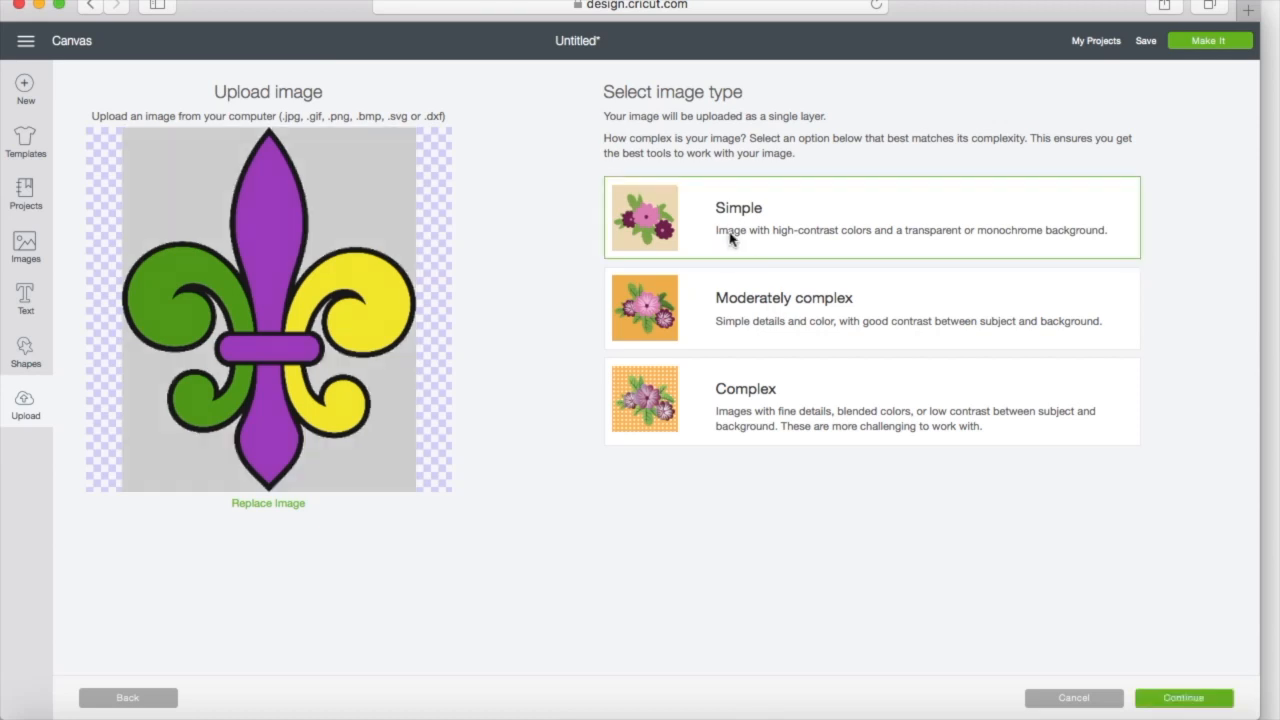
left_click(1177, 700)
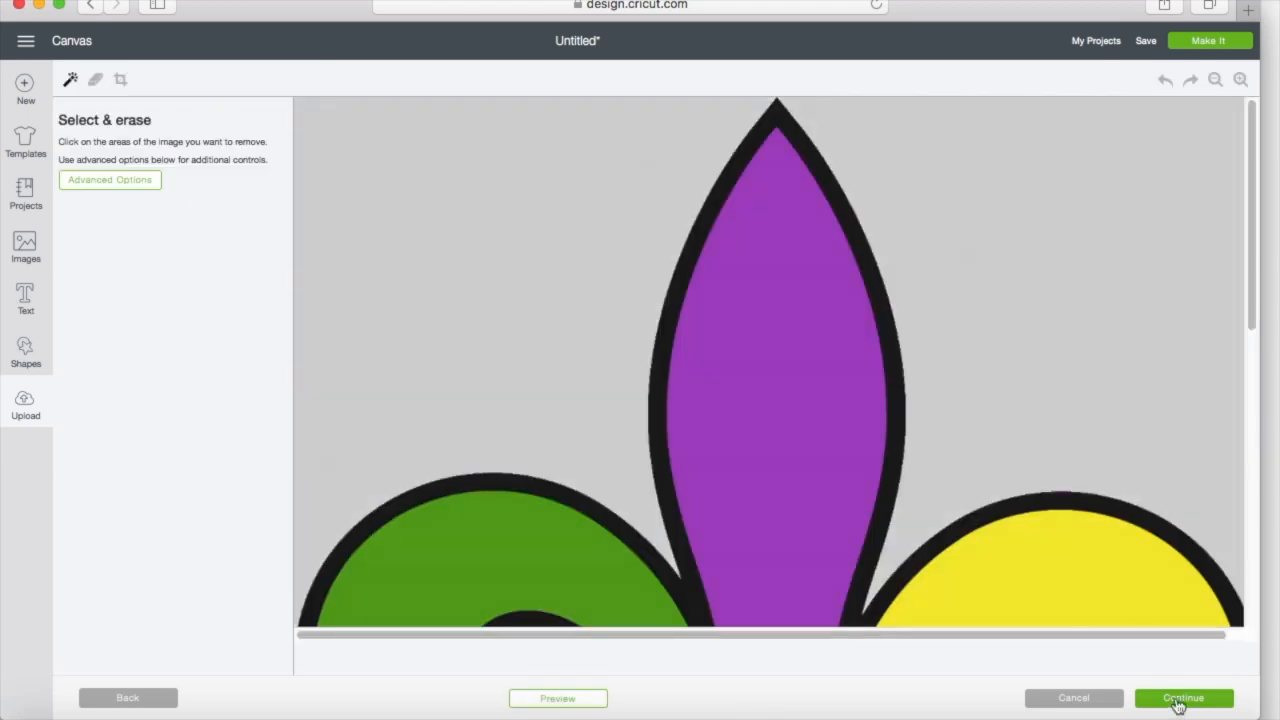
Step: Remove the background areas above and below the fleur-de-lis with Select & erase
left_click(1213, 80)
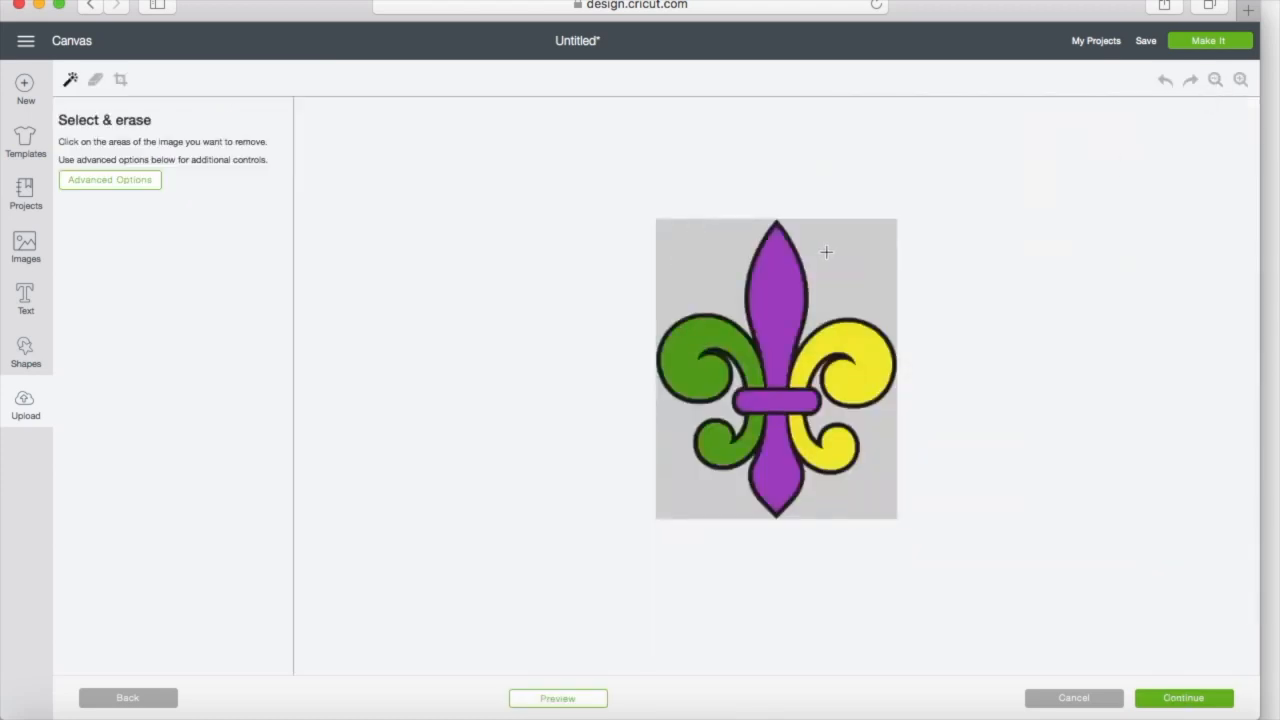
left_click(841, 248)
left_click(686, 273)
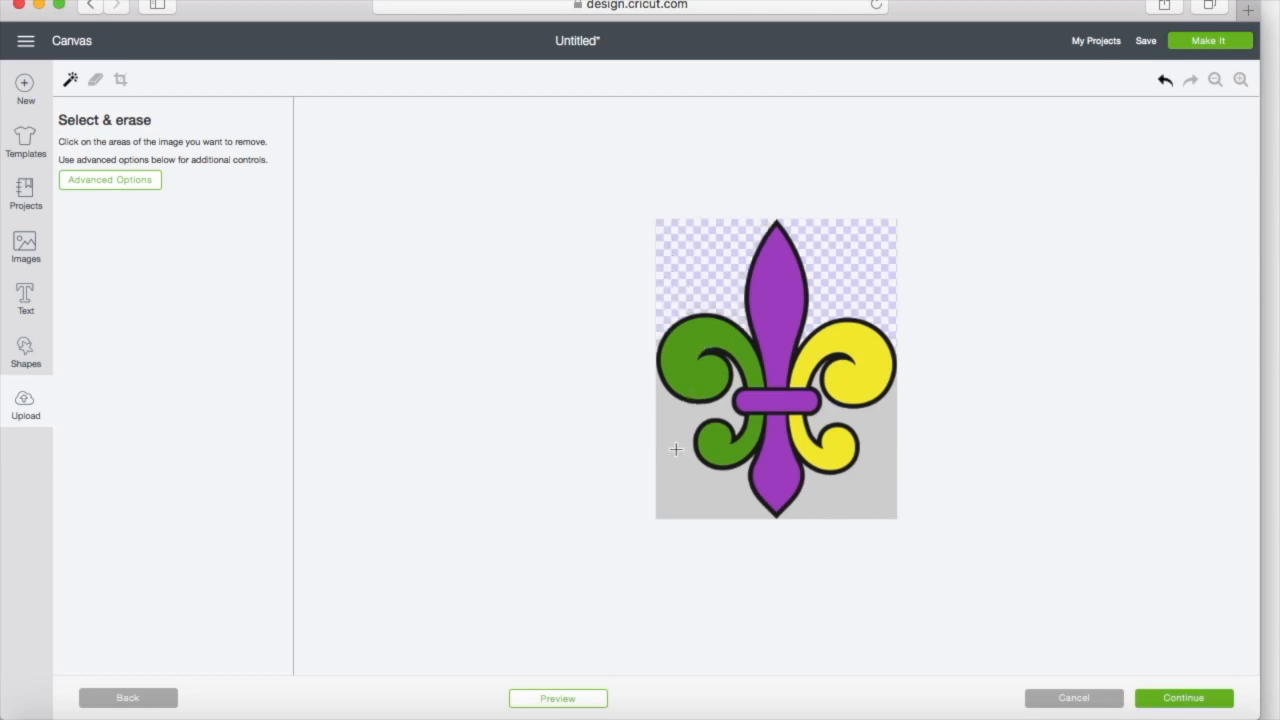
left_click(869, 503)
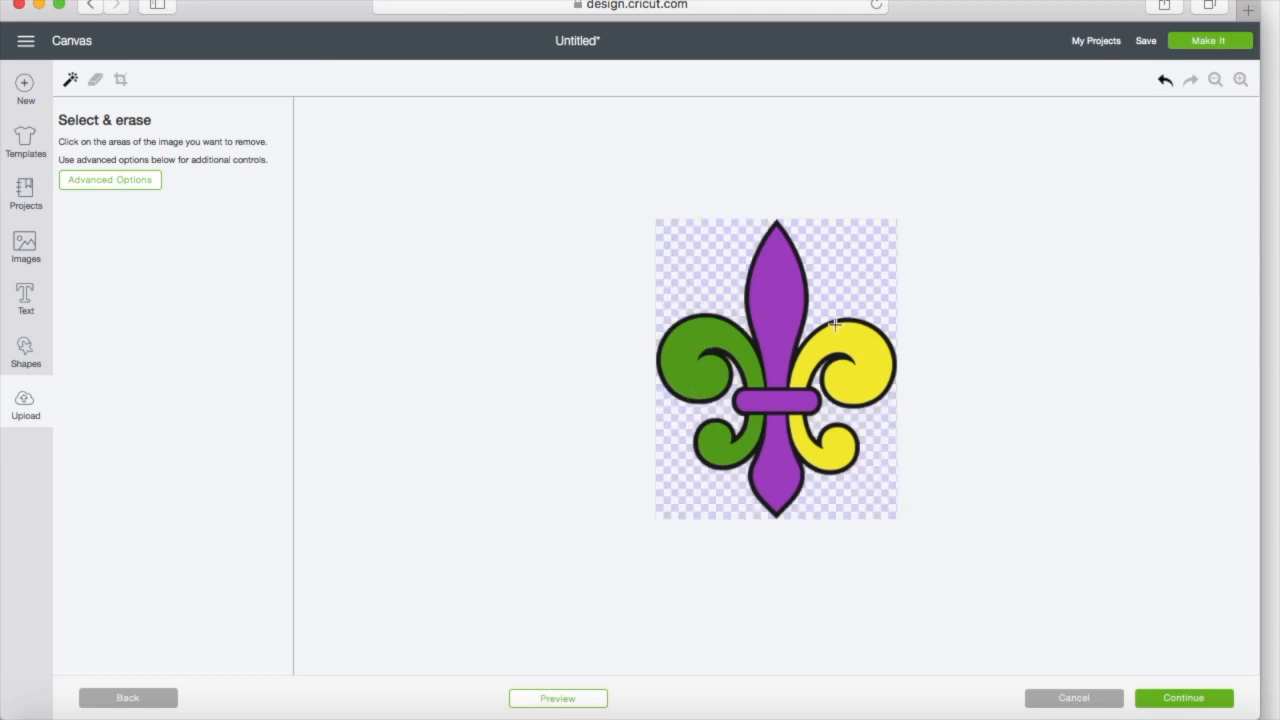
Step: Erase the purple and green areas and the black outline with Select & erase, keeping only the yellow scrolls
left_click(708, 340)
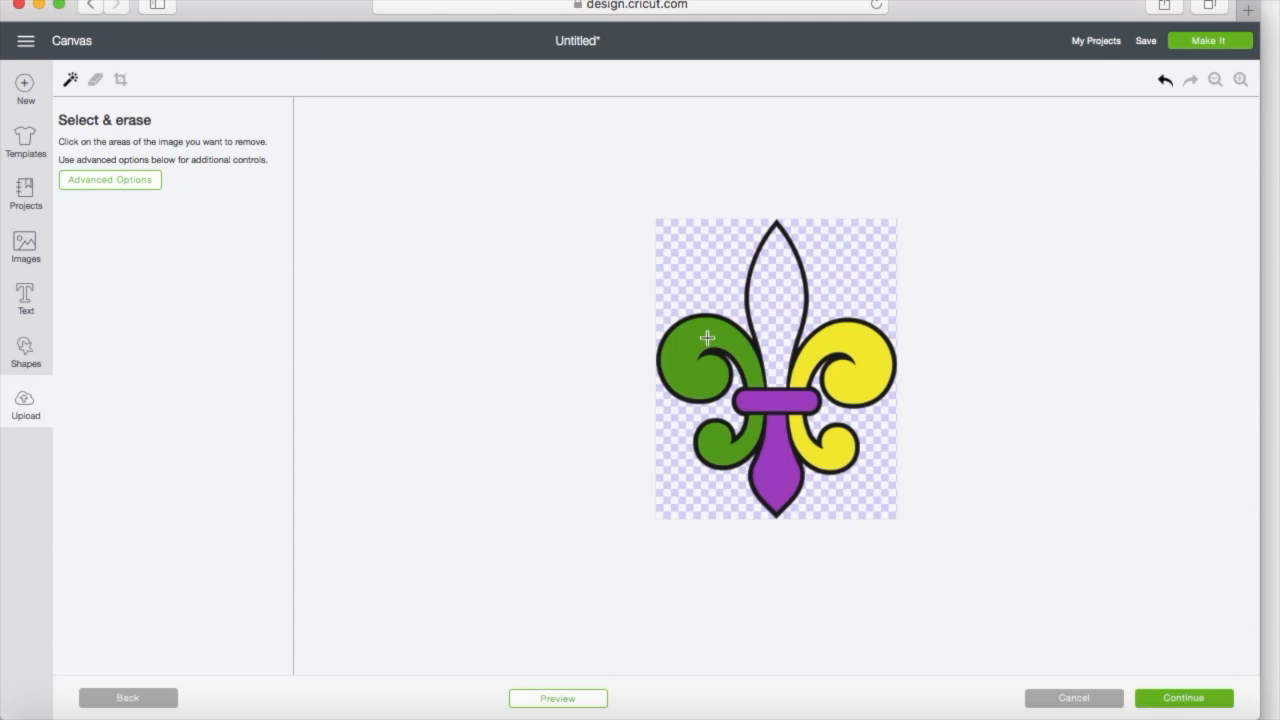
left_click(750, 278)
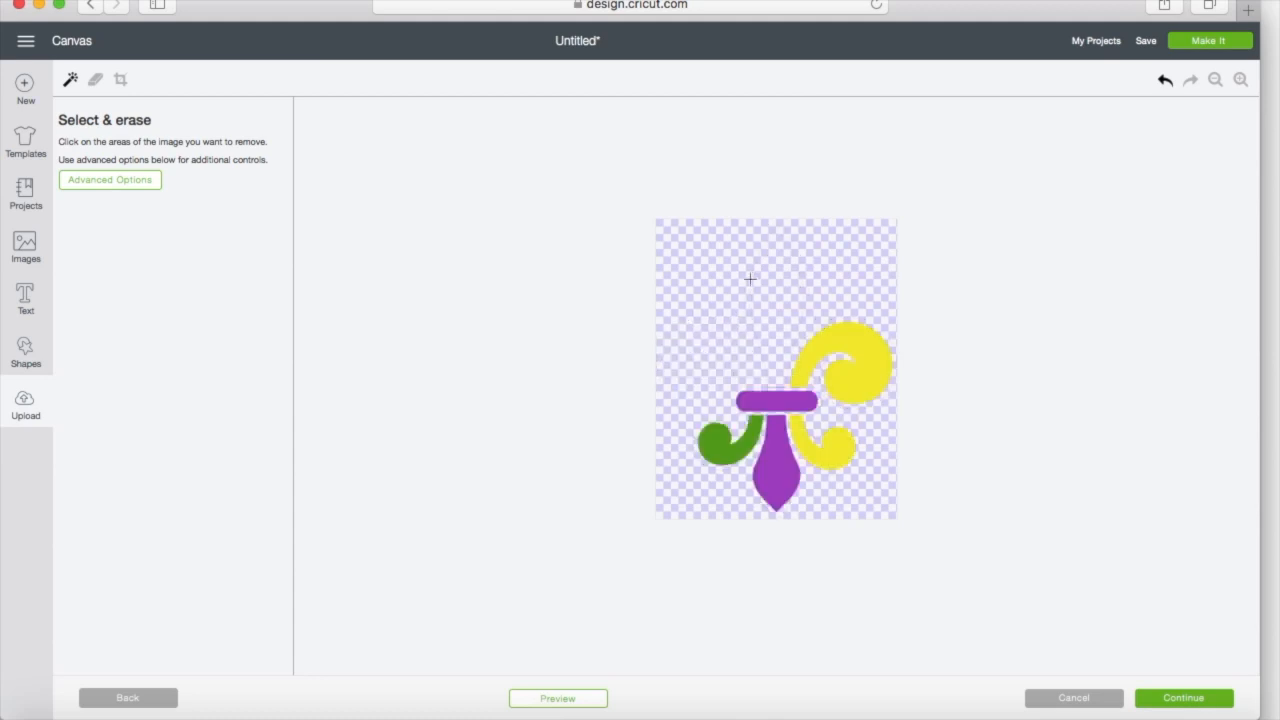
left_click(770, 400)
left_click(762, 438)
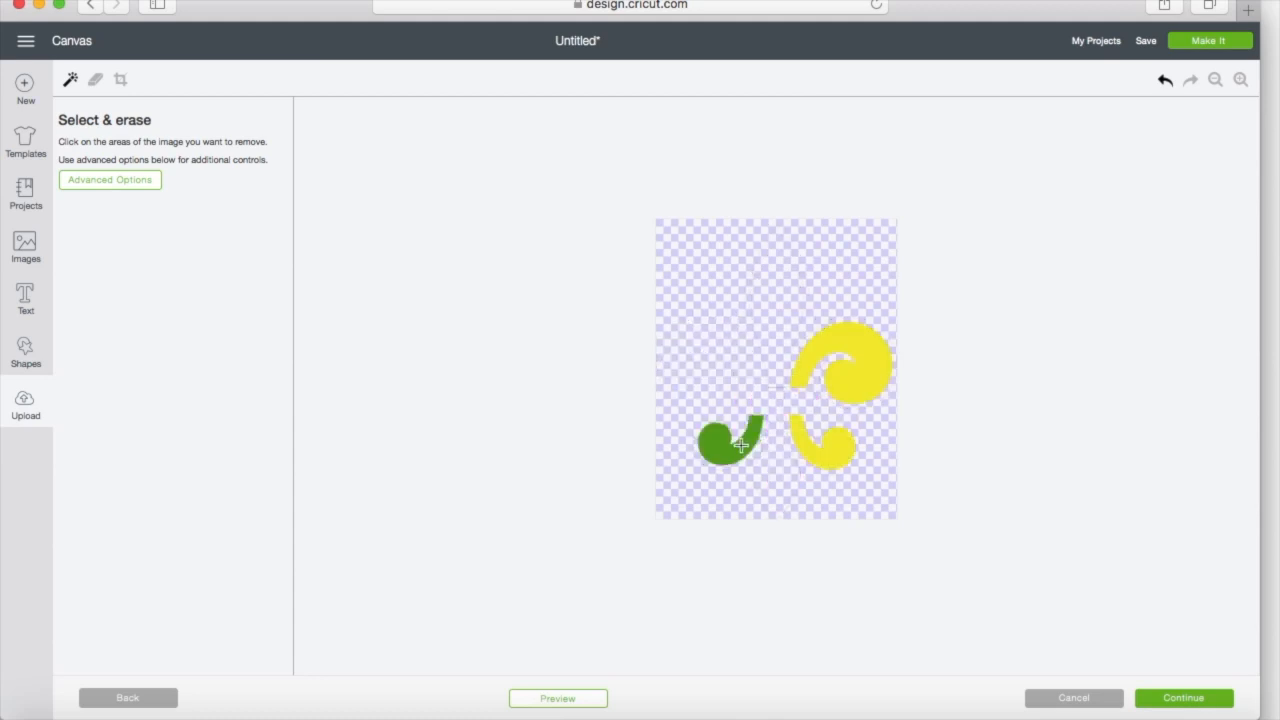
left_click(747, 445)
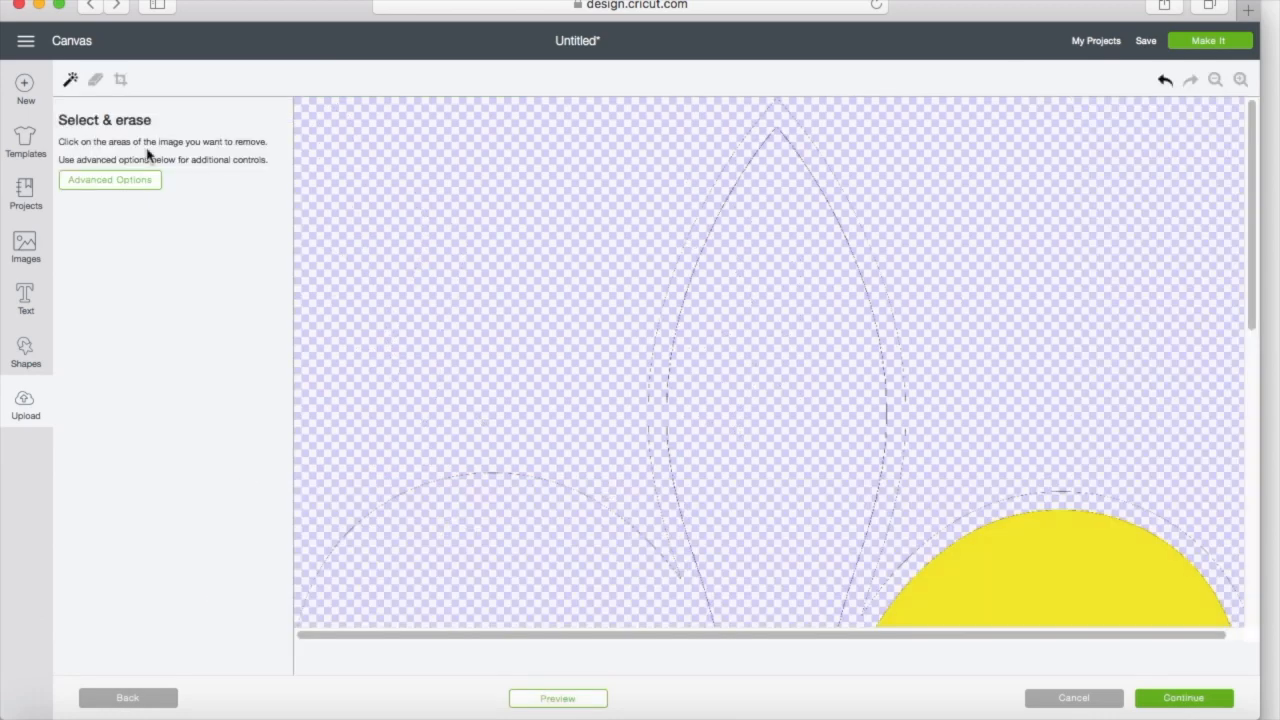
Step: Erase the thin leftover outlines of the removed purple and green parts with a large eraser
left_click(96, 80)
mouse_move(838, 183)
left_mouse_down()
mouse_move(1007, 202)
mouse_move(781, 166)
mouse_move(743, 146)
mouse_move(787, 131)
mouse_move(735, 184)
mouse_move(688, 292)
mouse_move(768, 218)
mouse_move(829, 234)
mouse_move(868, 341)
mouse_move(863, 511)
mouse_move(873, 461)
mouse_move(731, 344)
mouse_move(686, 550)
mouse_move(960, 463)
left_mouse_up()
scroll(960, 463, "down", 10)
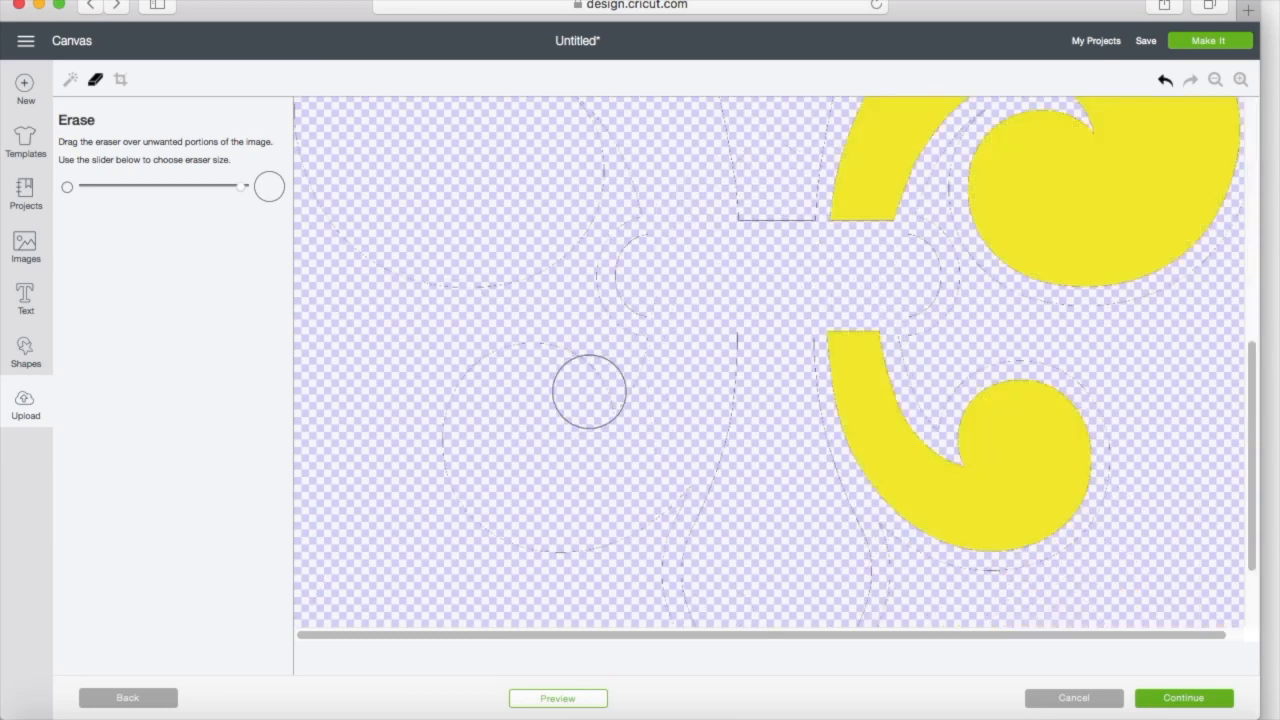
left_click(1218, 82)
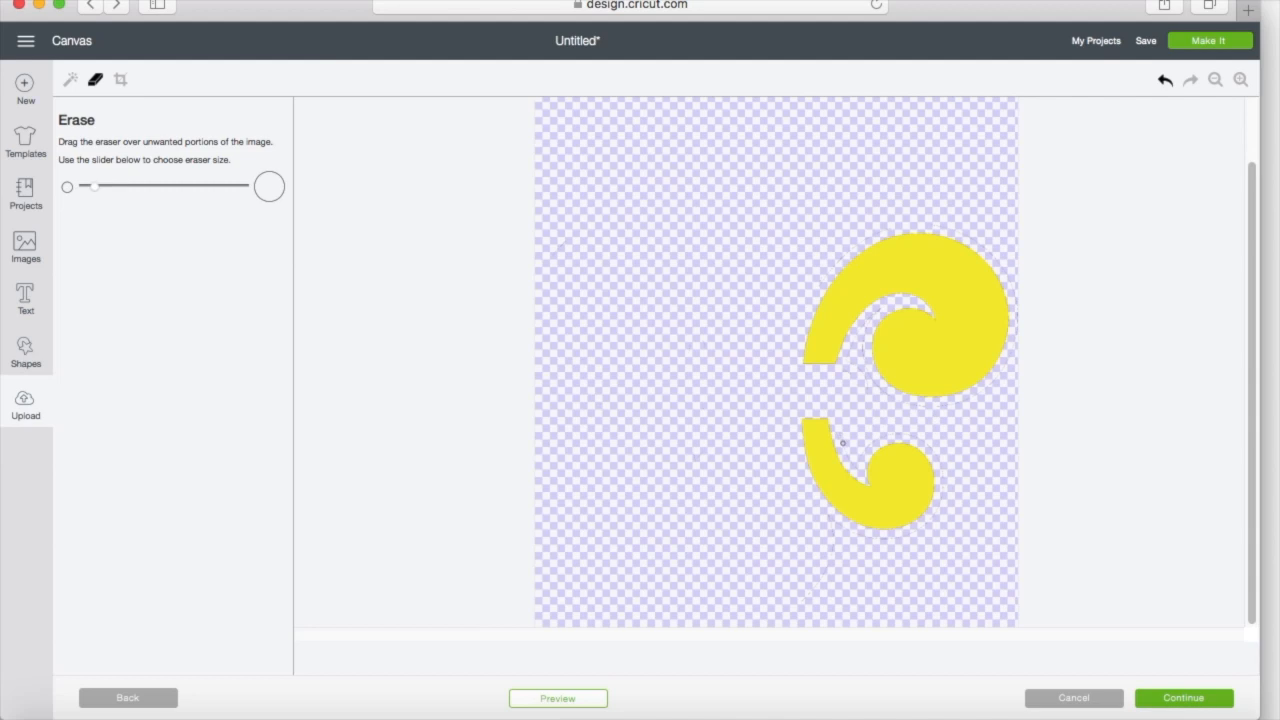
left_click(1218, 84)
Step: Erase the stray outline traces along the upper yellow scroll's outer edge with a medium eraser
left_click(1241, 81)
left_click(1241, 81)
left_click(1241, 81)
left_click(1241, 81)
left_click(193, 187)
left_click_drag(348, 176, 402, 176)
left_click_drag(986, 251, 1087, 147)
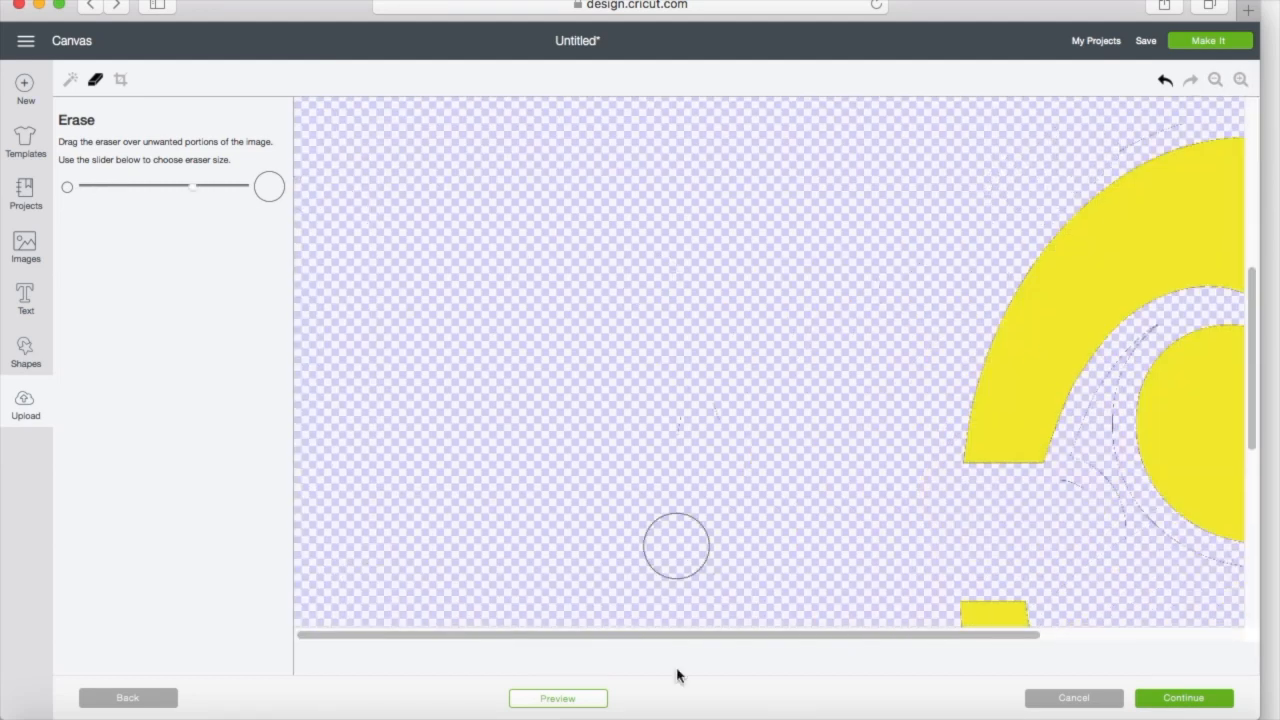
left_click_drag(660, 636, 888, 636)
mouse_move(878, 143)
left_mouse_down()
mouse_move(861, 126)
mouse_move(1061, 105)
mouse_move(1028, 106)
left_mouse_up()
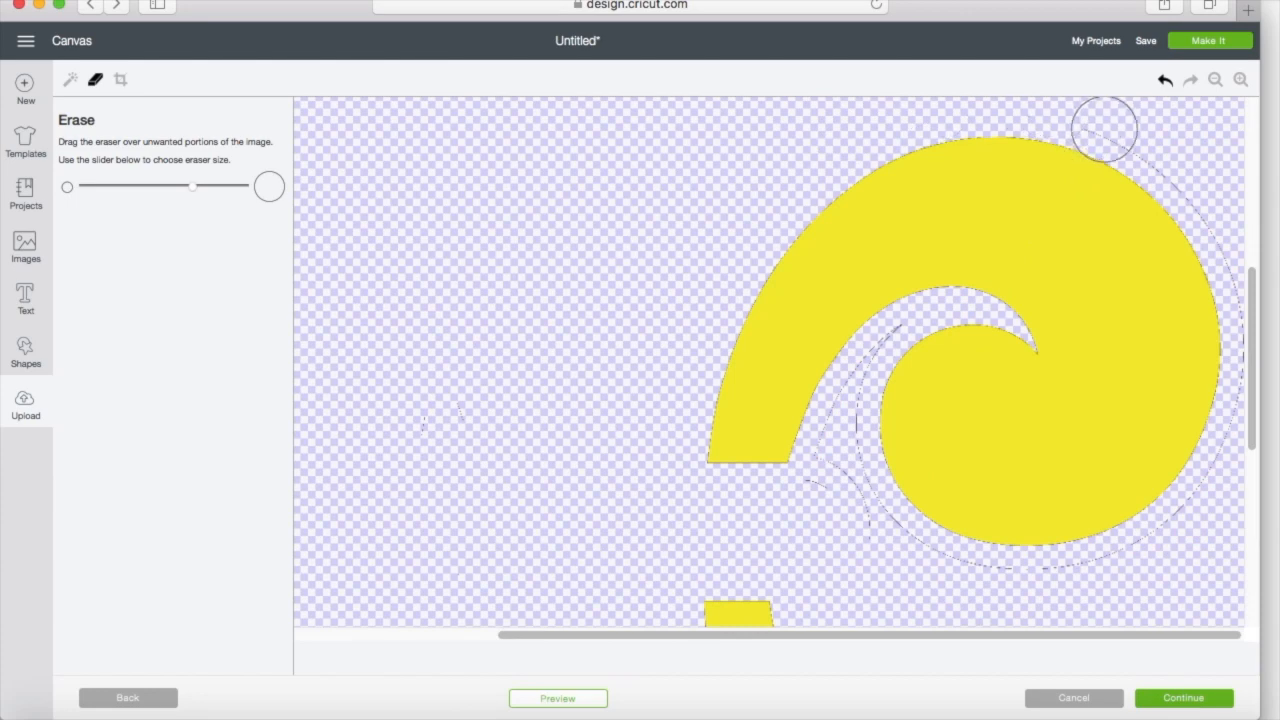
Step: Erase the stray outline traces below the upper yellow scroll and around the lower yellow scroll
scroll(834, 291, "down", 3)
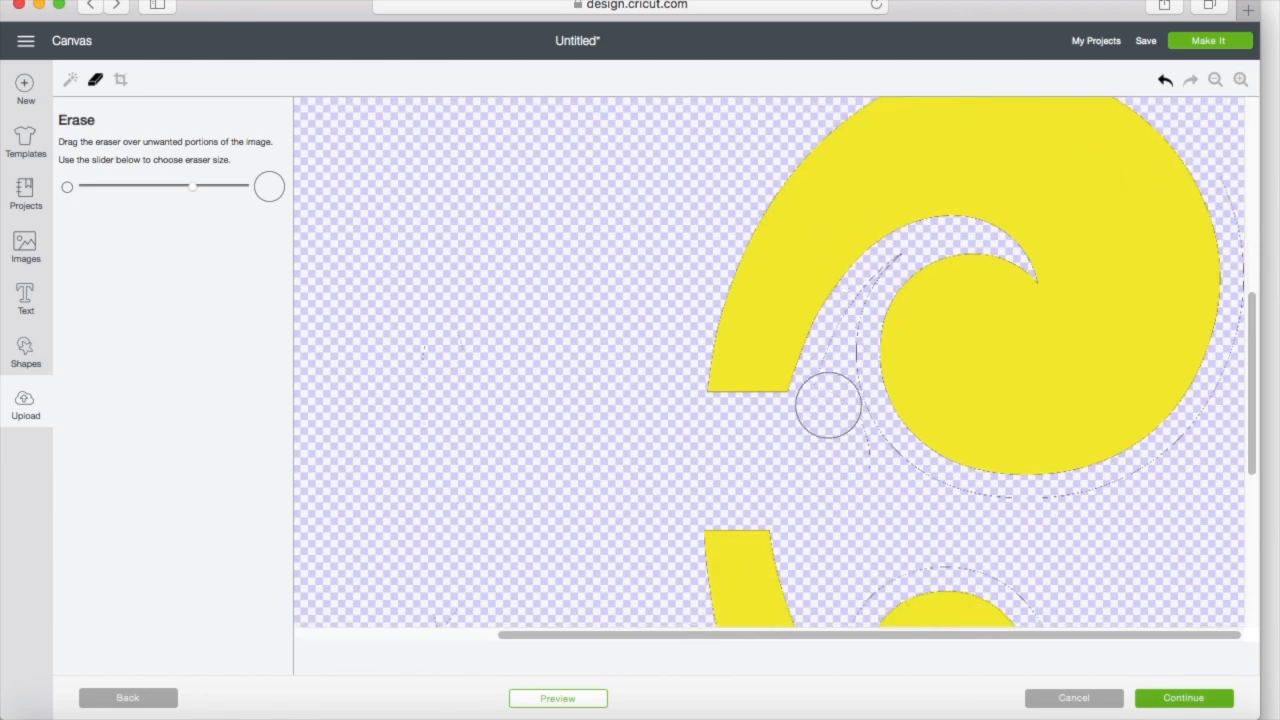
scroll(852, 377, "down", 5)
mouse_move(852, 377)
left_mouse_down()
mouse_move(837, 419)
mouse_move(858, 389)
mouse_move(959, 355)
mouse_move(1036, 374)
mouse_move(1084, 486)
mouse_move(1052, 582)
left_mouse_up()
scroll(966, 466, "down", 4)
mouse_move(754, 426)
left_mouse_down()
mouse_move(855, 479)
mouse_move(963, 481)
mouse_move(1029, 448)
mouse_move(831, 496)
mouse_move(706, 594)
left_mouse_up()
scroll(706, 594, "down", 2)
Step: Erase the traces in the narrow gap inside the upper yellow scroll, using a smaller eraser for the tight part
scroll(666, 620, "up", 10)
left_click_drag(860, 413, 862, 468)
left_click_drag(192, 187, 138, 187)
left_click_drag(861, 352, 890, 306)
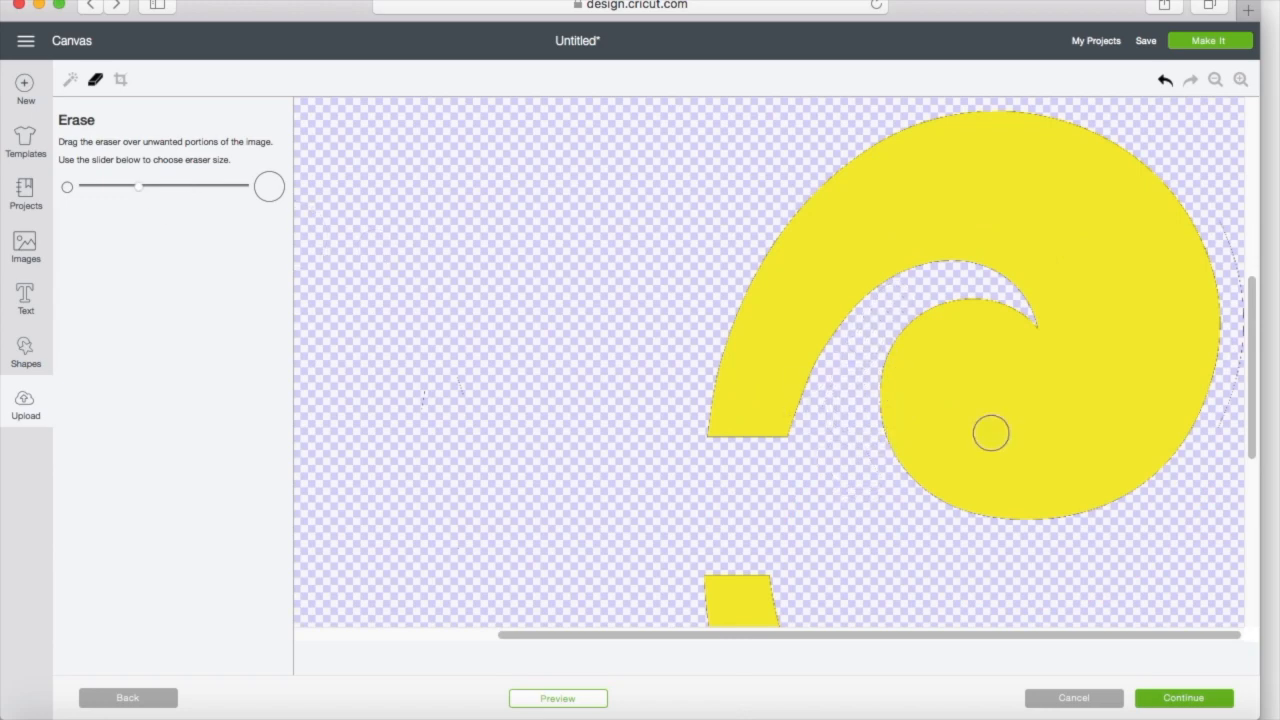
Step: Clear the last traces outside the upper yellow scroll and save the yellow scrolls as a cut image
left_click(1218, 697)
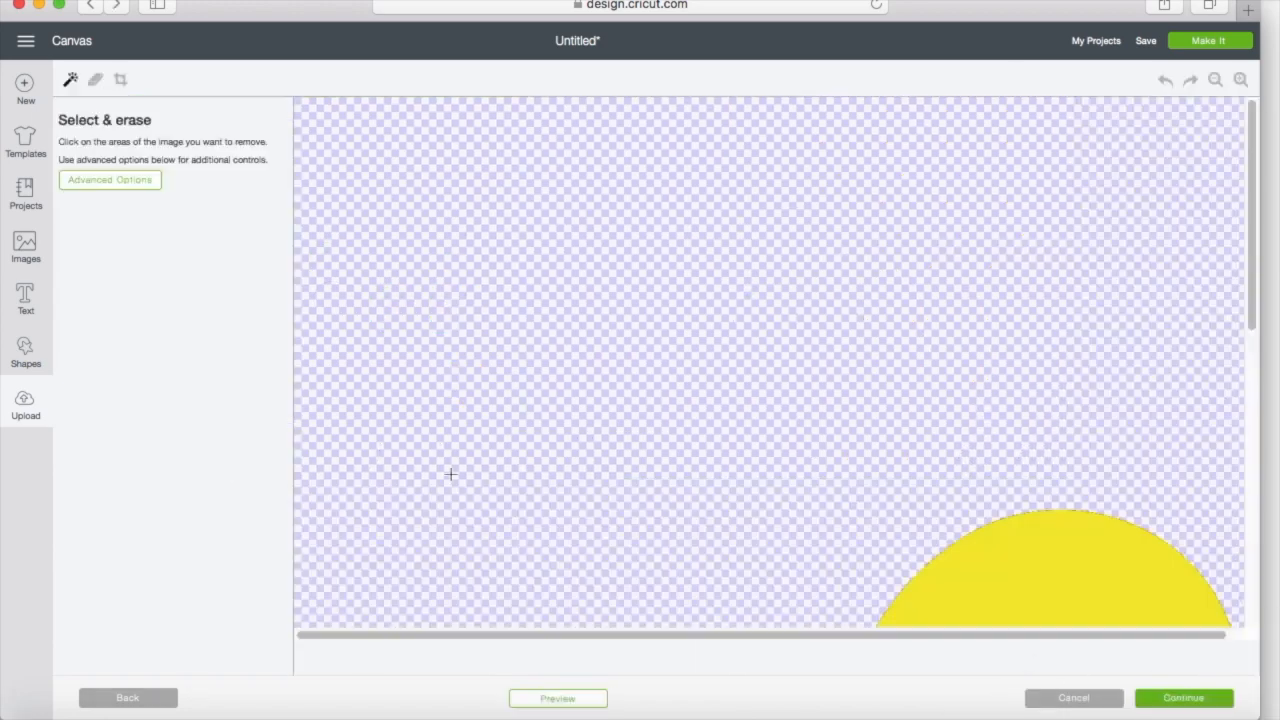
scroll(763, 637, "up", 5)
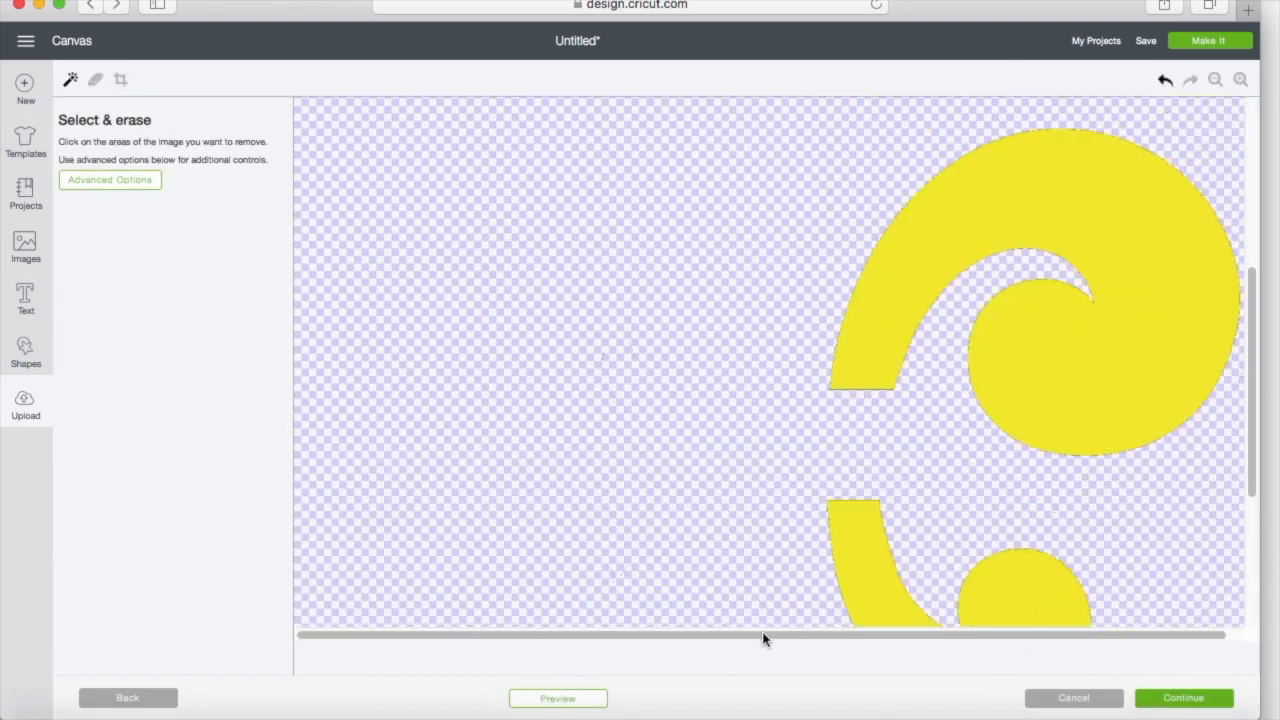
left_click(95, 79)
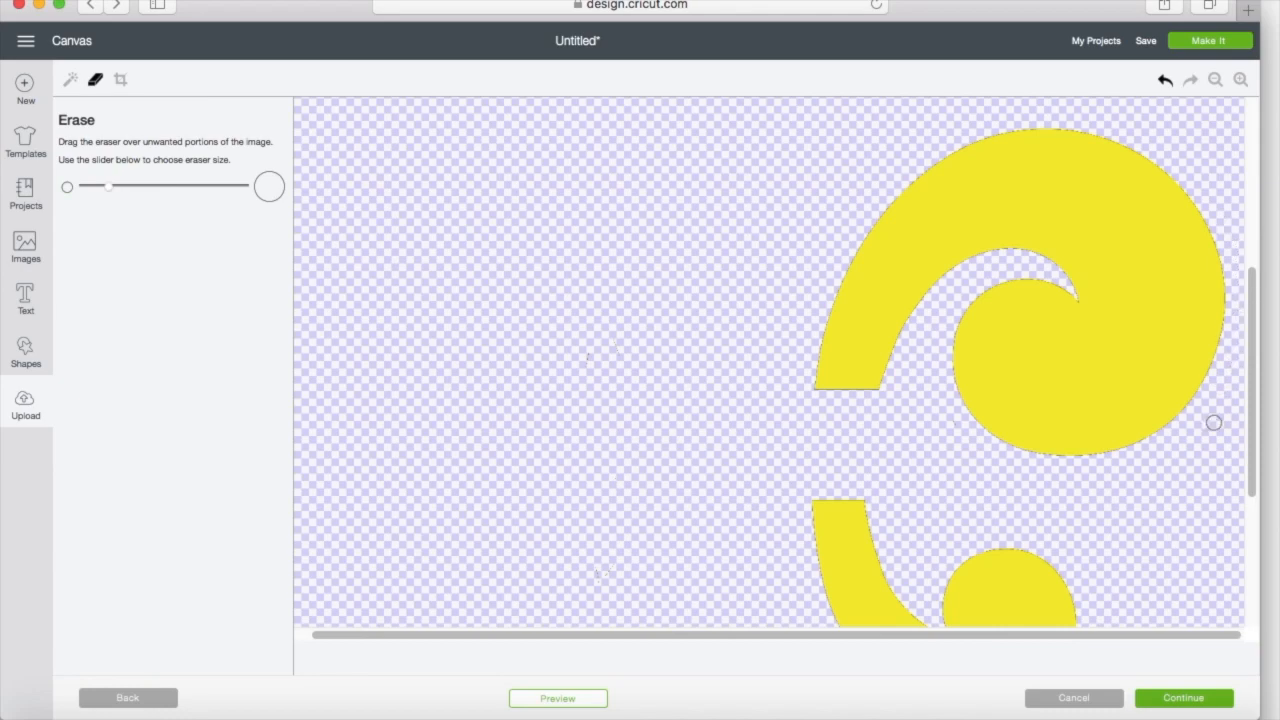
left_click(1184, 698)
left_click(694, 457)
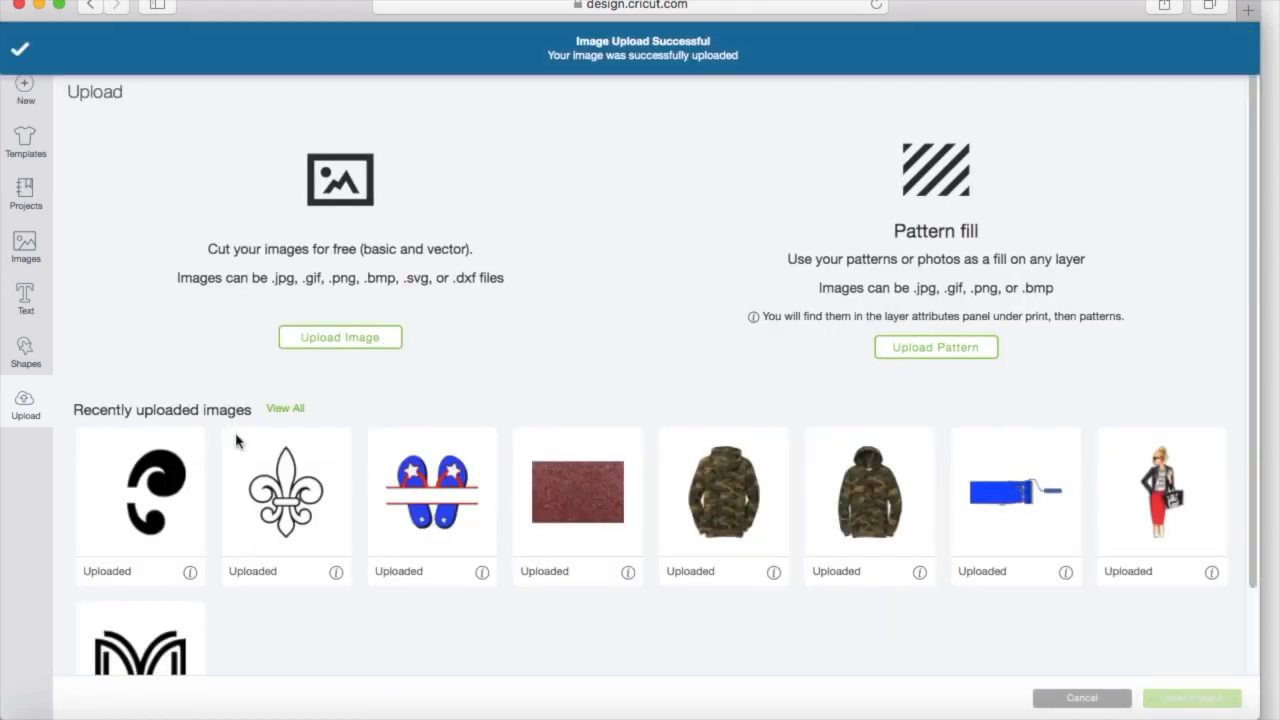
left_click(340, 337)
left_click(654, 366)
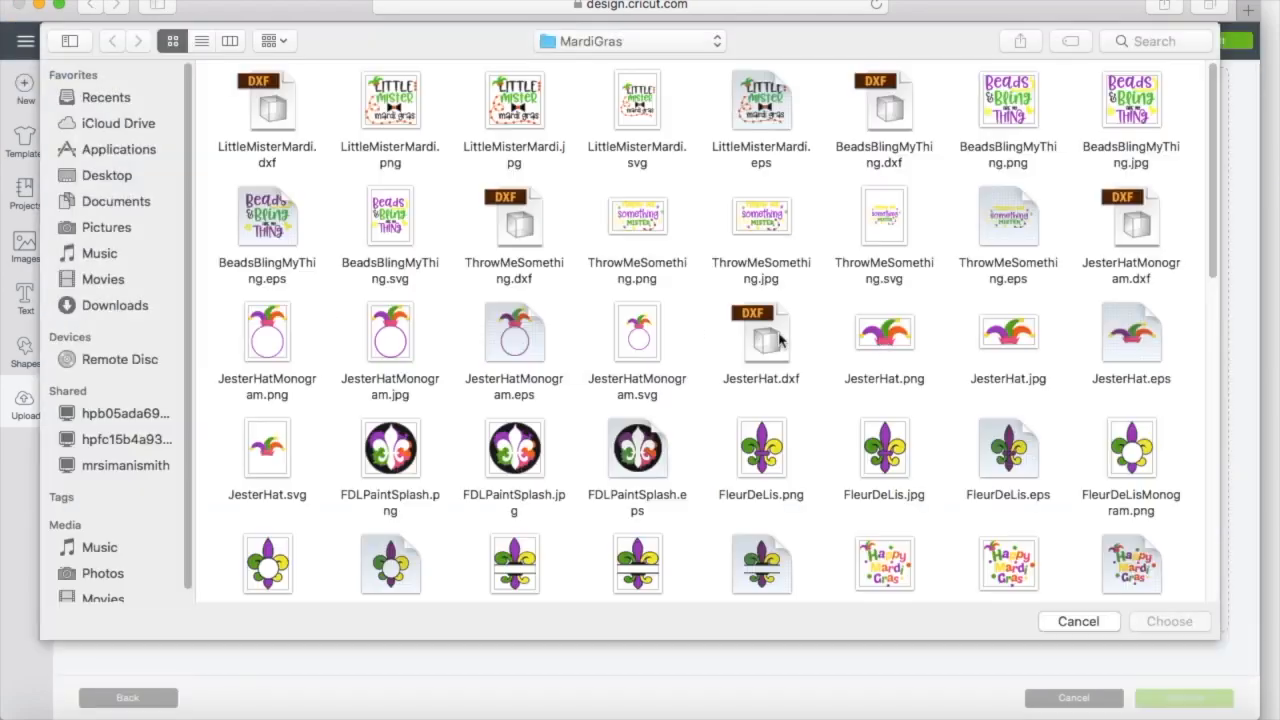
double_click(777, 455)
left_click(770, 242)
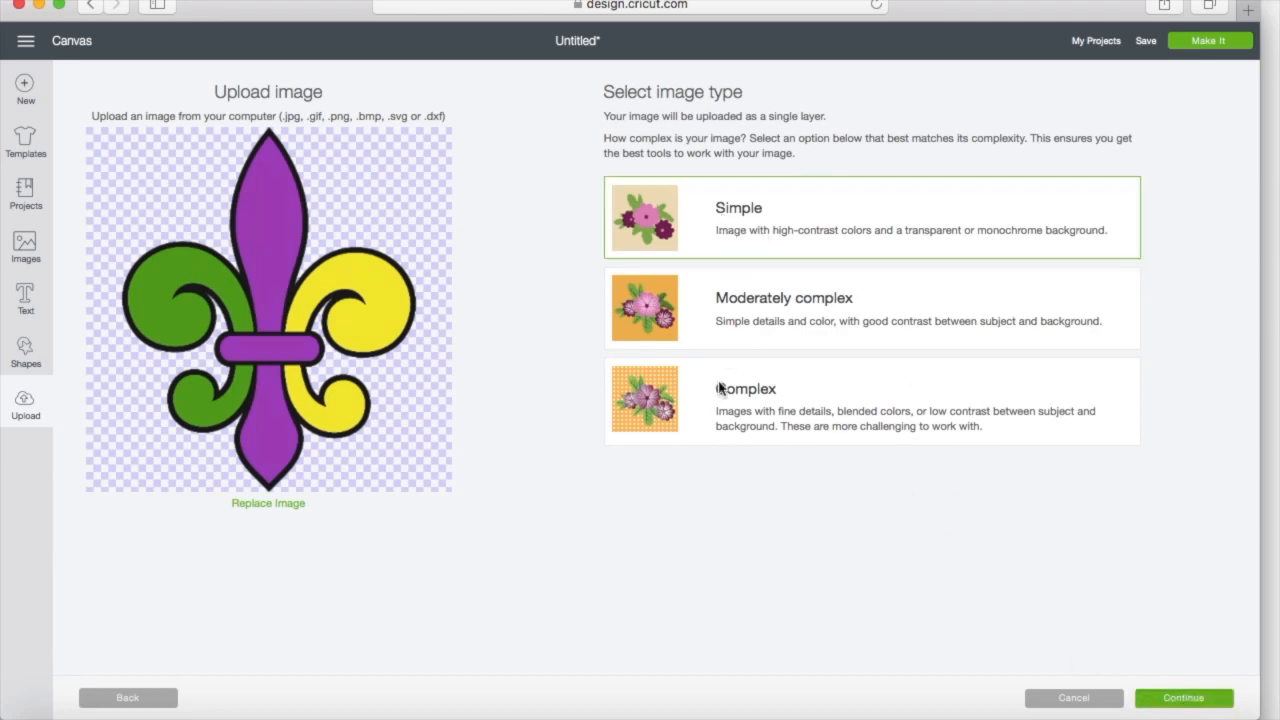
left_click(1184, 698)
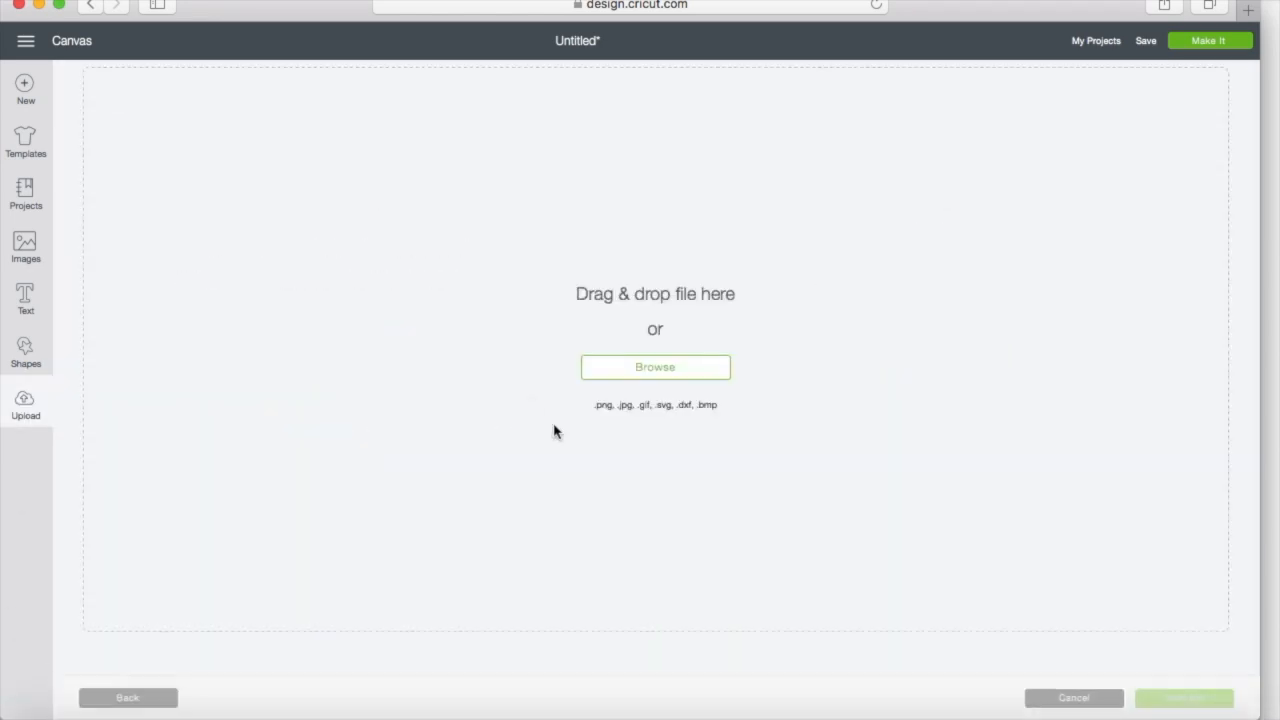
Step: Choose FleurDeLis.png as the upload file and open it for erasing with the Simple image type
left_click(730, 360)
double_click(772, 455)
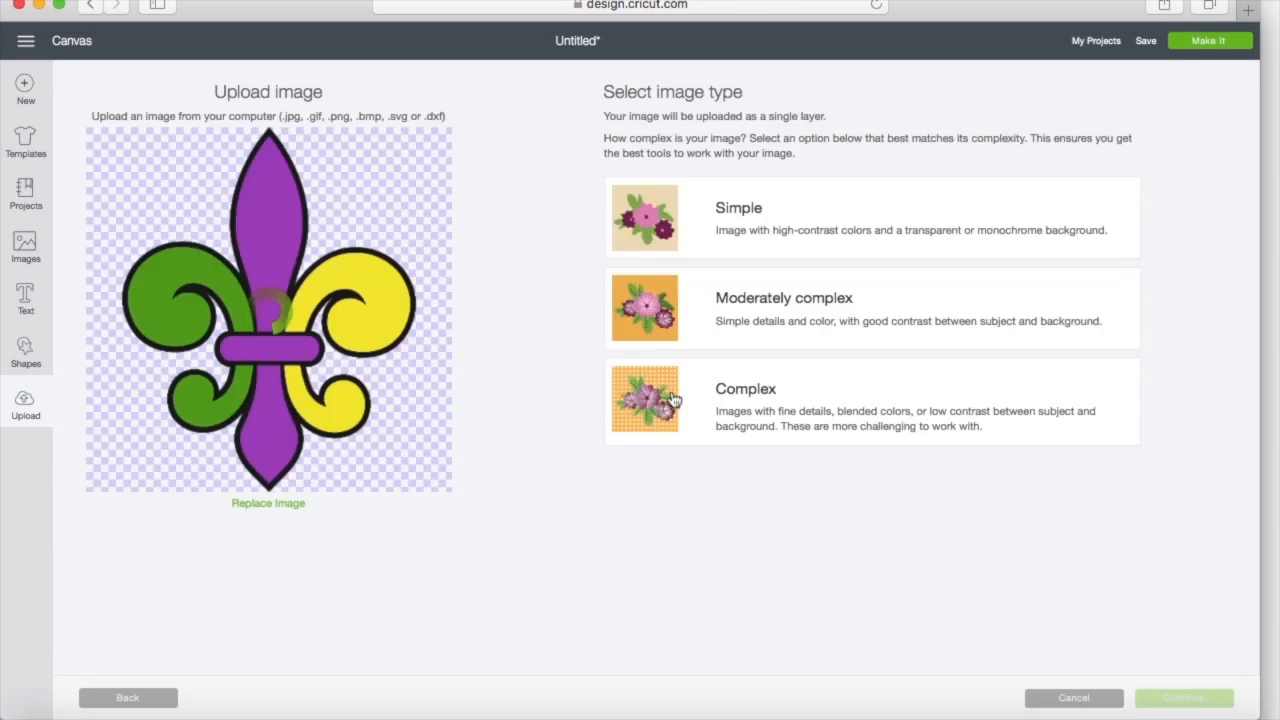
left_click(770, 242)
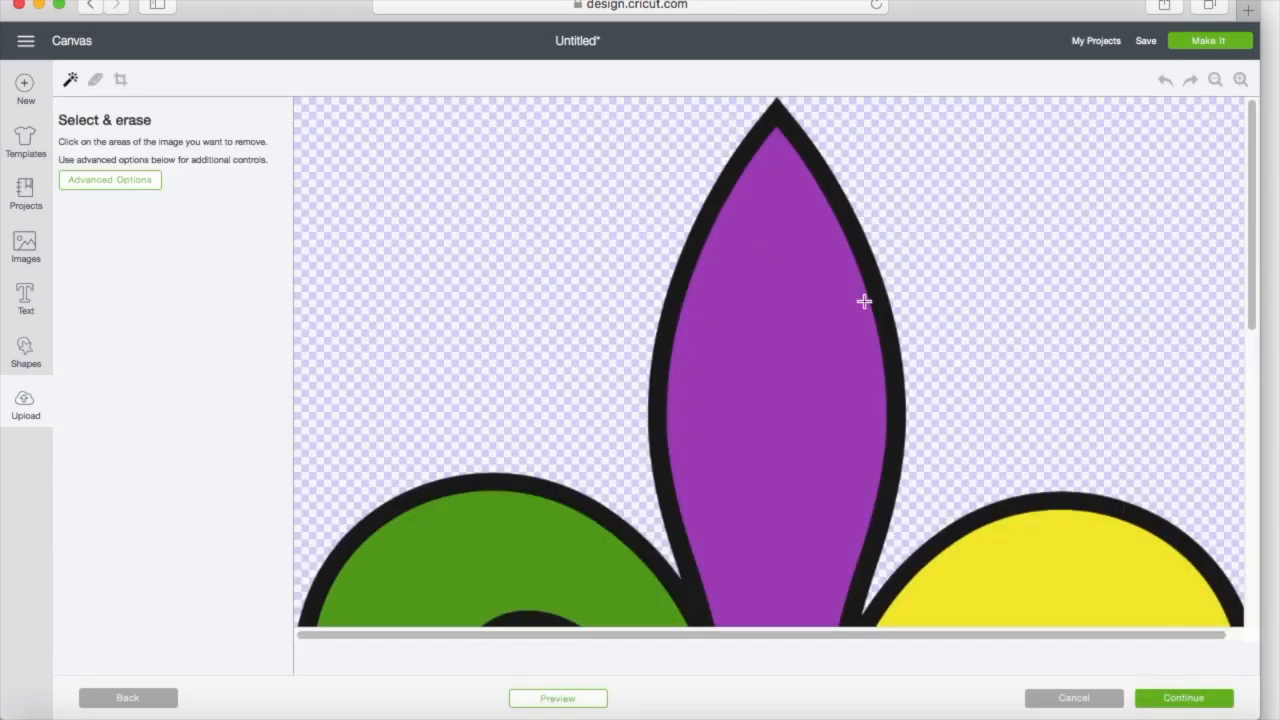
Step: Remove the black outline, the yellow scrolls and the green scrolls with Select & erase, keeping the purple parts
left_click(872, 301)
scroll(940, 300, "down", 5)
left_click(1003, 282)
scroll(1000, 300, "down", 7)
left_click(1000, 395)
scroll(680, 258, "up", 3)
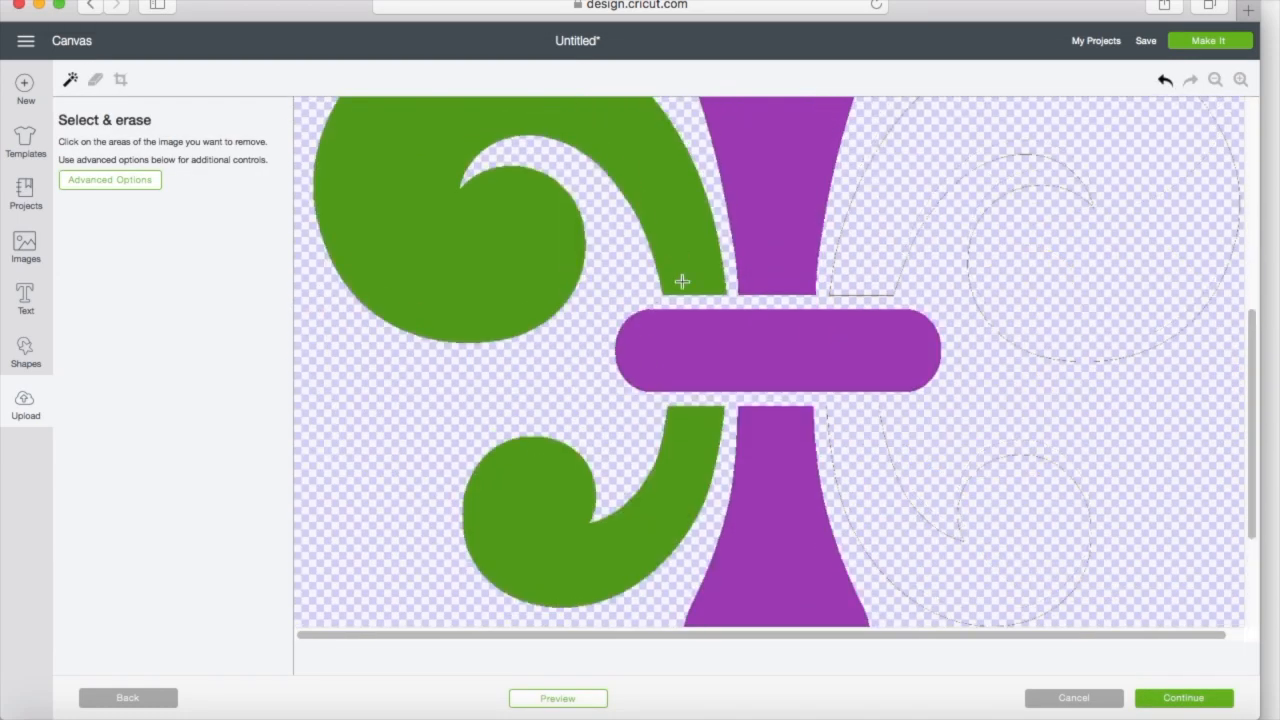
left_click(678, 256)
Step: Erase the leftover outlines of the removed green scrolls with a large eraser
left_click(1240, 79)
left_click(95, 79)
mouse_move(614, 161)
left_mouse_down()
mouse_move(763, 343)
mouse_move(774, 423)
mouse_move(640, 340)
mouse_move(602, 486)
mouse_move(357, 443)
mouse_move(451, 200)
left_mouse_up()
scroll(530, 300, "down", 4)
mouse_move(791, 418)
left_mouse_down()
mouse_move(785, 448)
mouse_move(670, 546)
mouse_move(610, 457)
mouse_move(497, 580)
left_mouse_up()
scroll(534, 321, "down", 5)
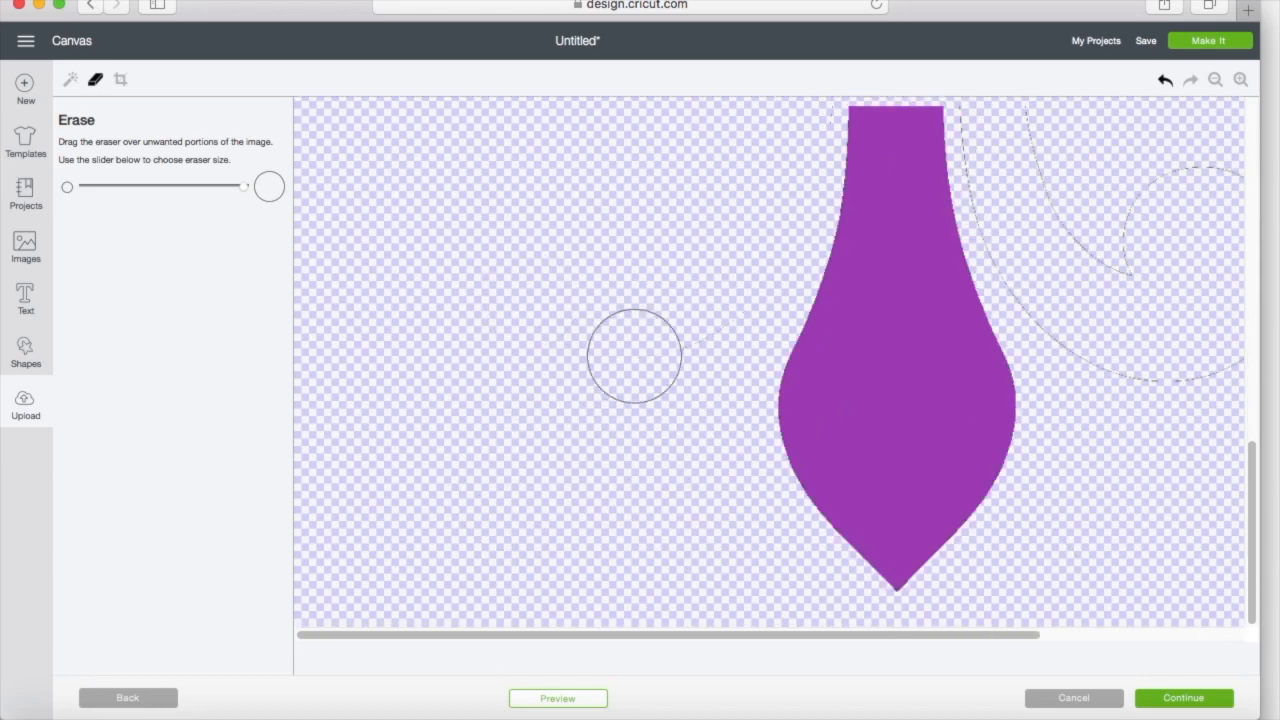
Step: Reduce the eraser size and erase the stray traces close to the purple stem and centre band
left_click(101, 185)
scroll(700, 300, "up", 3)
left_click_drag(101, 185, 141, 185)
scroll(800, 300, "up", 2)
left_click_drag(838, 310, 825, 343)
scroll(771, 294, "up", 1)
mouse_move(821, 226)
left_mouse_down()
mouse_move(993, 212)
mouse_move(979, 188)
mouse_move(1003, 124)
mouse_move(1052, 185)
mouse_move(995, 224)
mouse_move(1109, 121)
left_mouse_up()
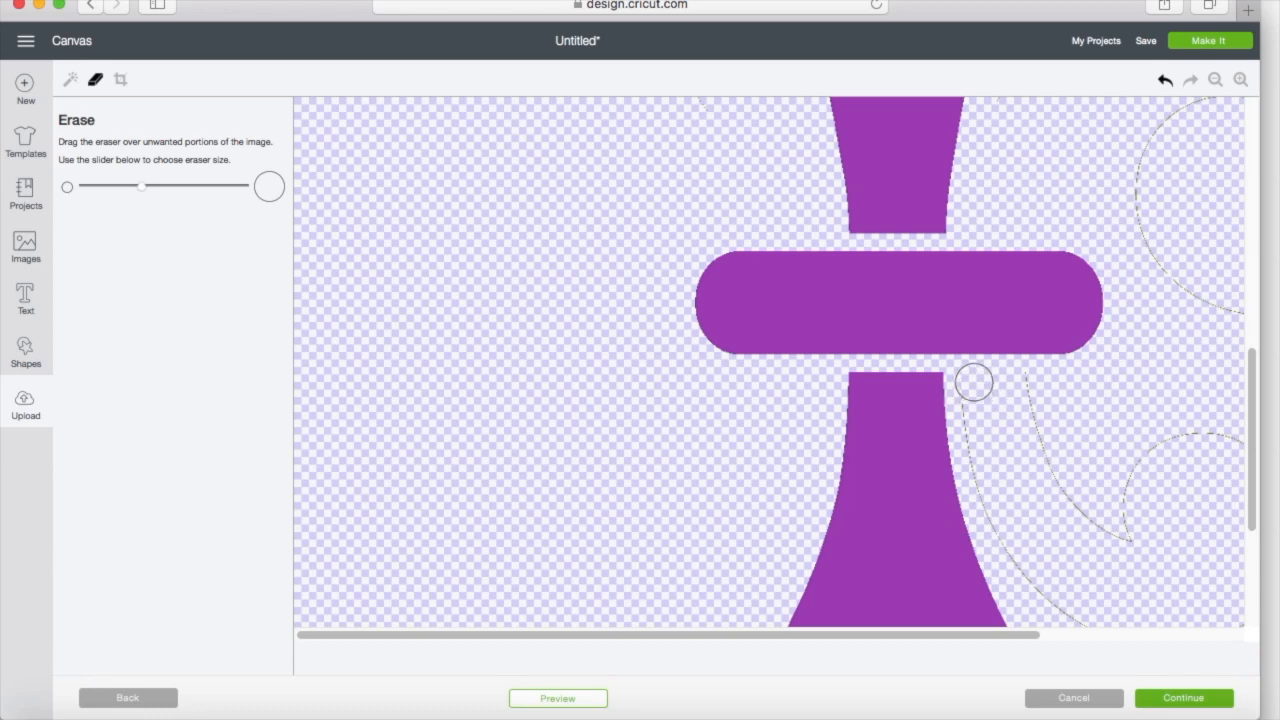
Step: Enlarge the eraser and erase the leftover outline of the removed upper yellow scroll
scroll(980, 451, "up", 8)
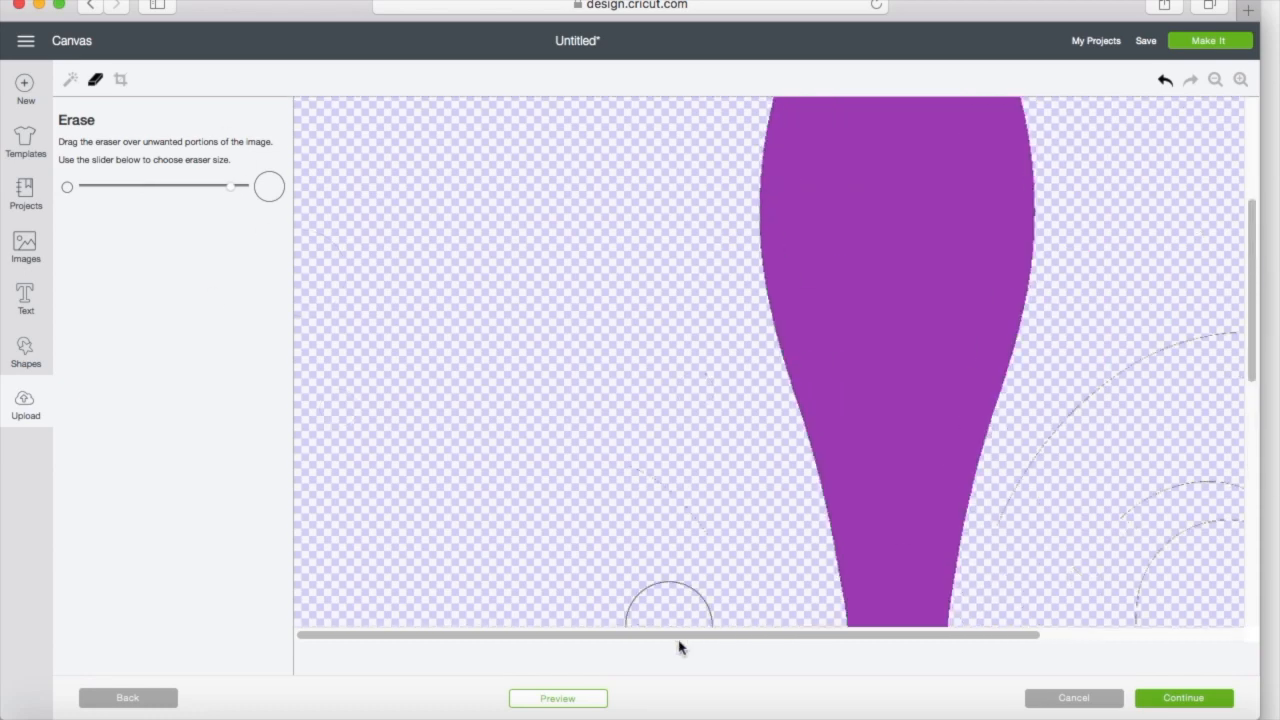
left_click_drag(680, 637, 881, 637)
mouse_move(757, 489)
left_mouse_down()
mouse_move(990, 368)
mouse_move(1160, 486)
mouse_move(939, 512)
left_mouse_up()
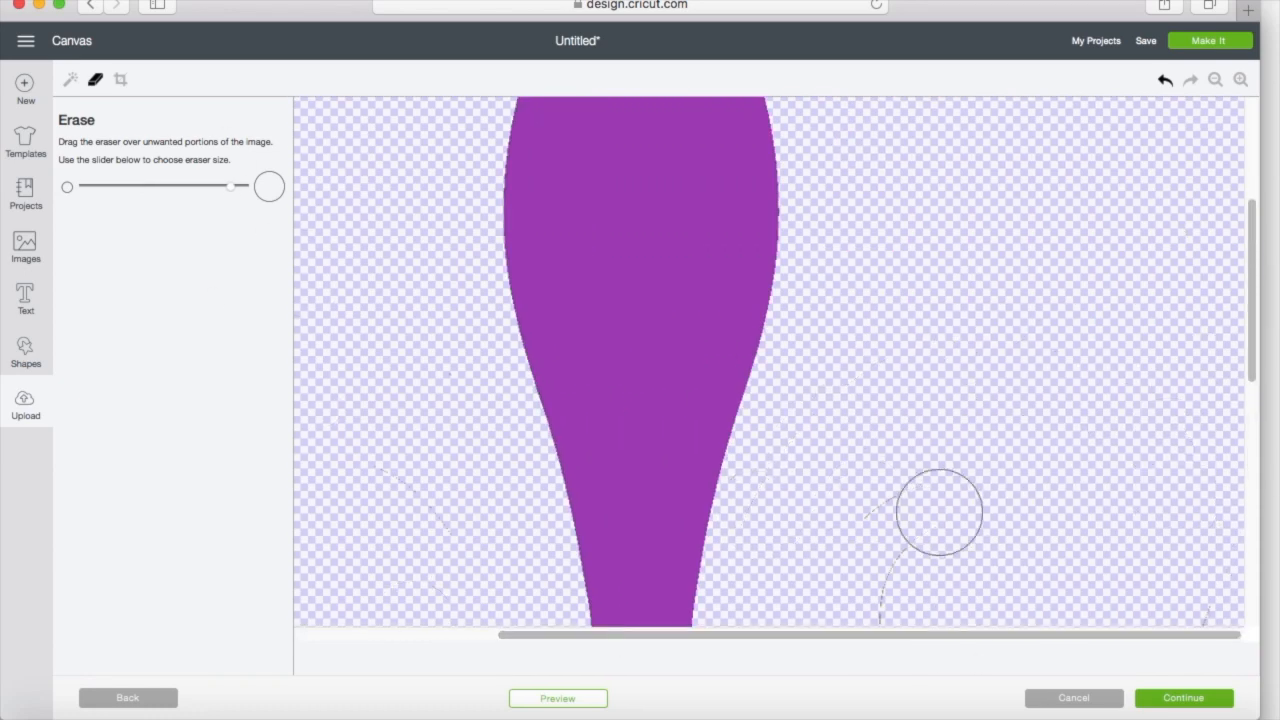
Step: Erase the leftover lower yellow scroll outline and save the purple pieces as a cut image
scroll(939, 512, "down", 15)
scroll(886, 434, "up", 7)
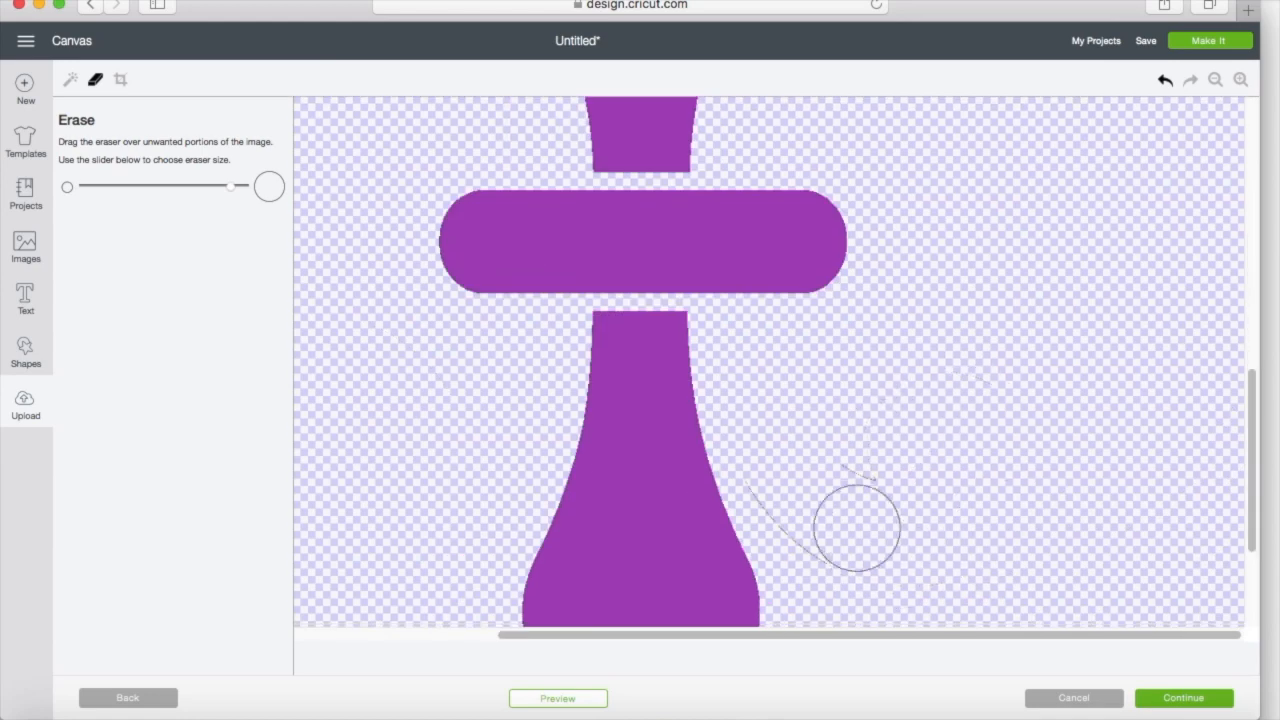
left_click(1184, 697)
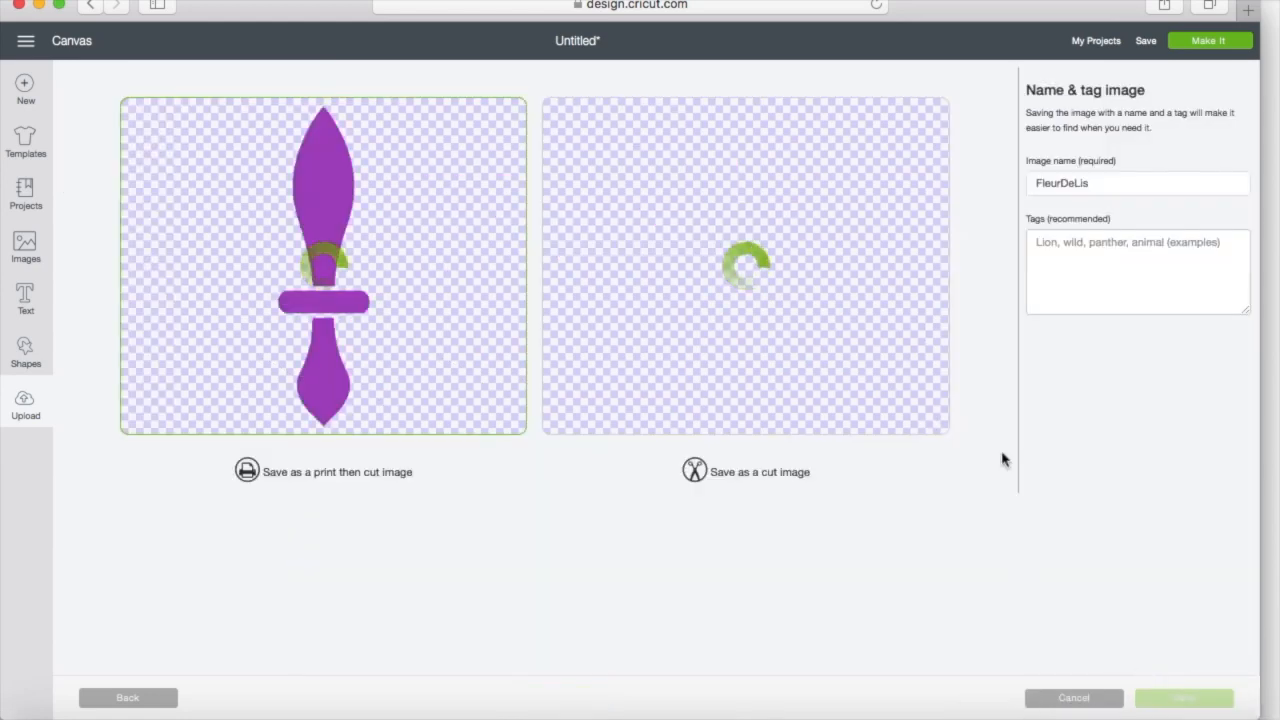
left_click(1184, 697)
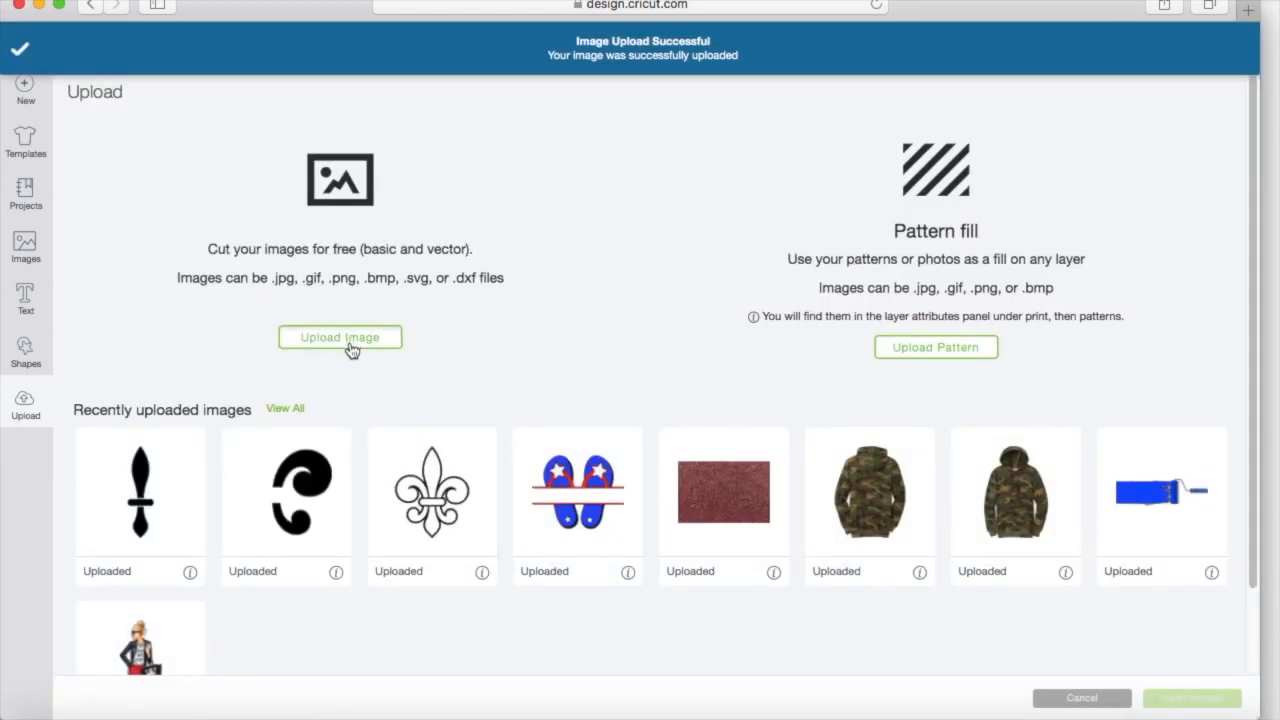
Step: Upload the coloured fleur-de-lis file once more and treat it as a Simple image
left_click(350, 340)
left_click(654, 367)
double_click(786, 465)
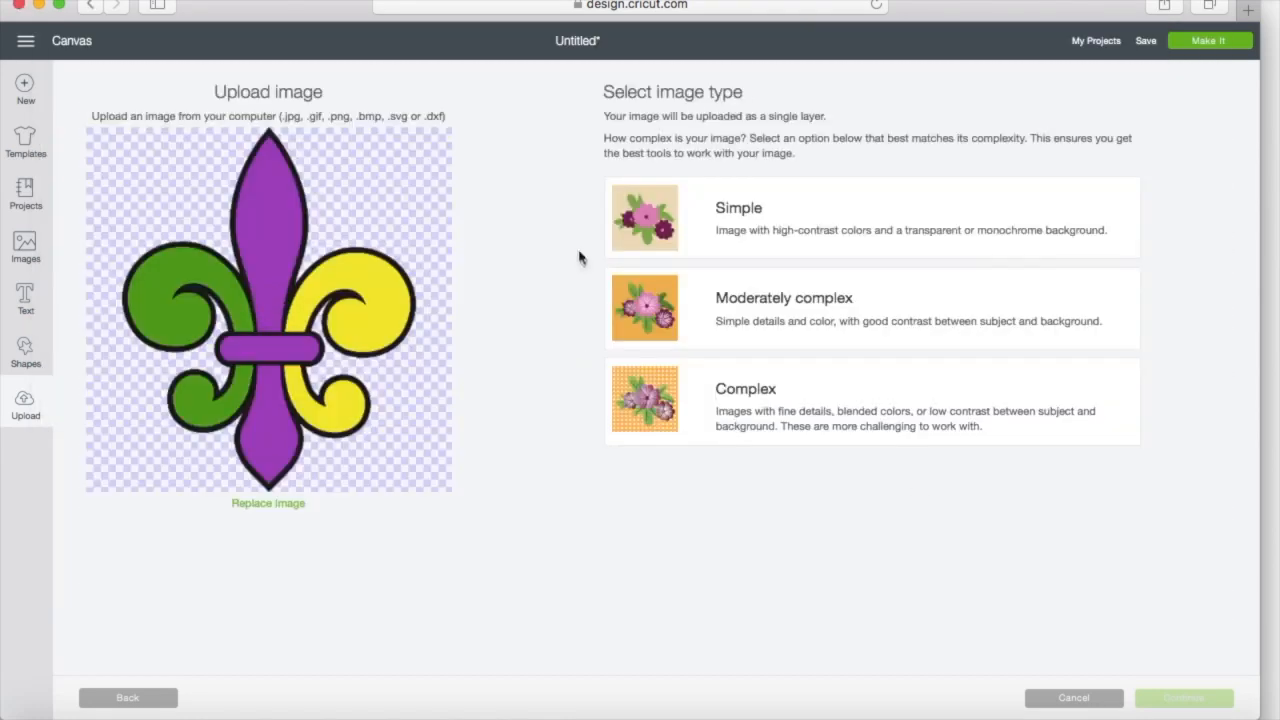
left_click(740, 232)
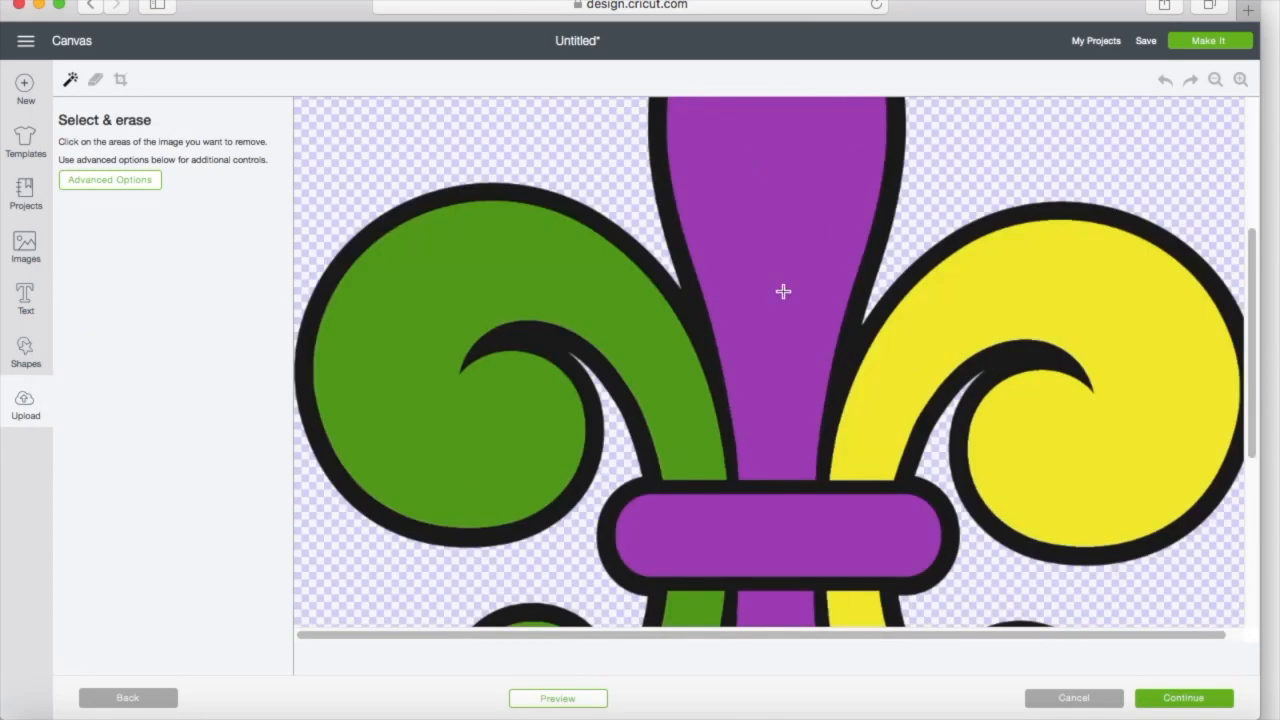
Step: Remove the yellow, purple and black areas from the image so that only the green scrolls are kept
left_click(1070, 300)
left_click(783, 289)
left_click(800, 609)
left_click(1216, 84)
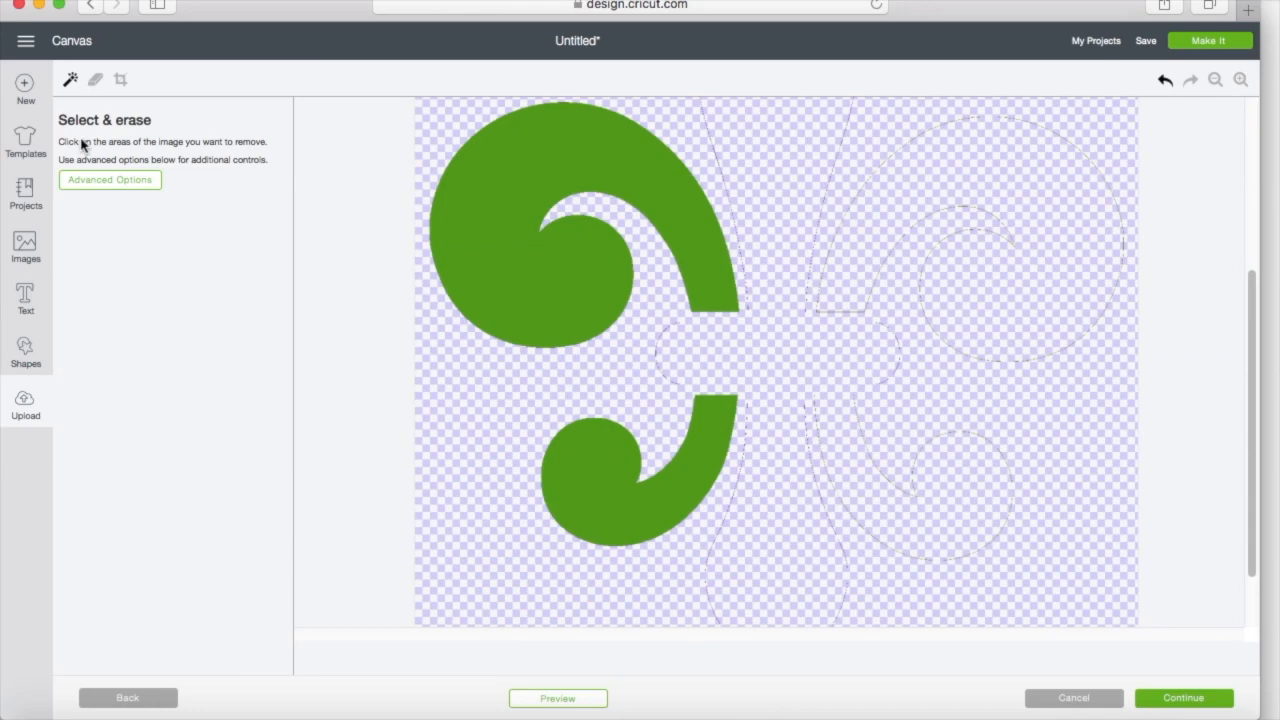
Step: Erase the leftover outlines around the green scrolls and save the green pieces as a cut image
left_click(95, 79)
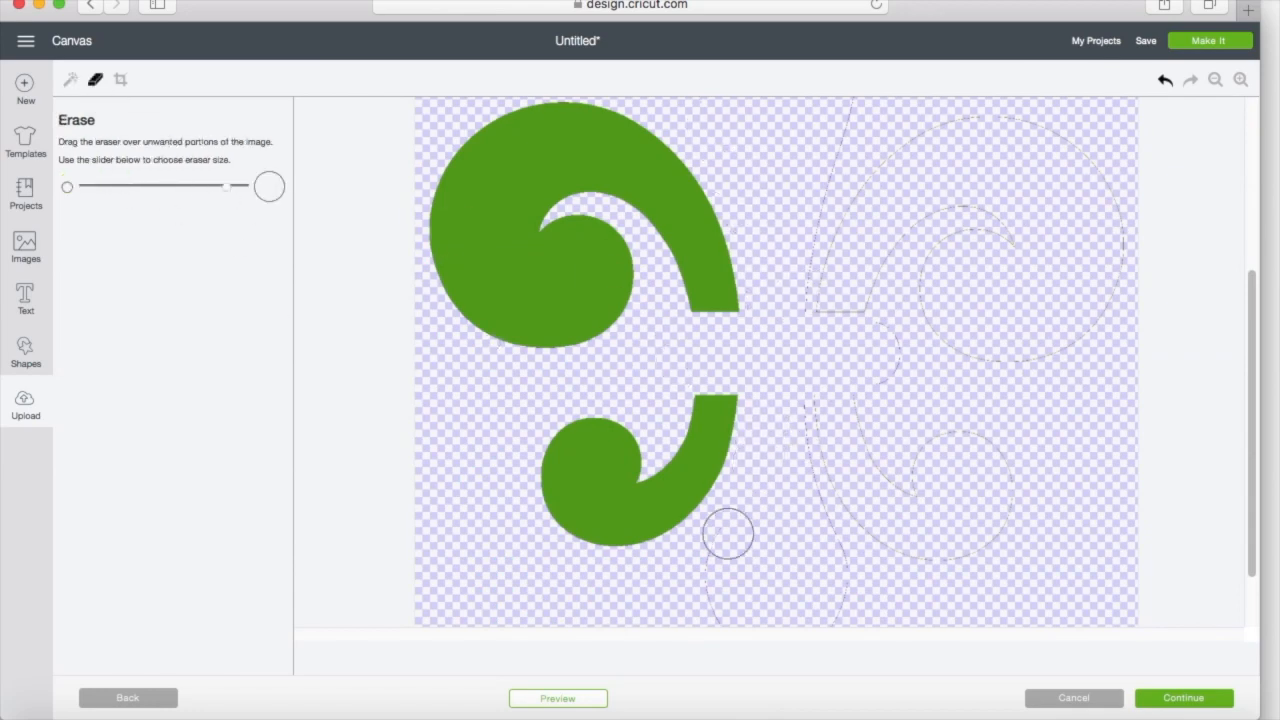
scroll(833, 508, "down", 2)
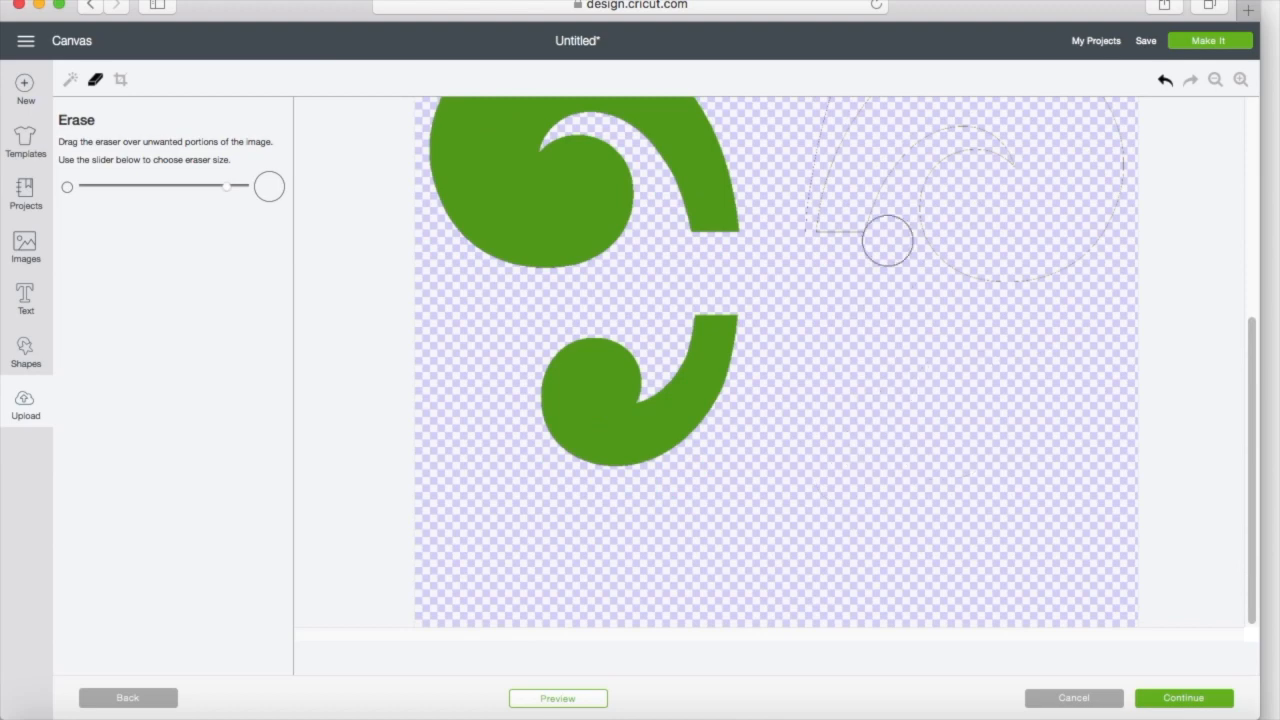
scroll(892, 262, "up", 5)
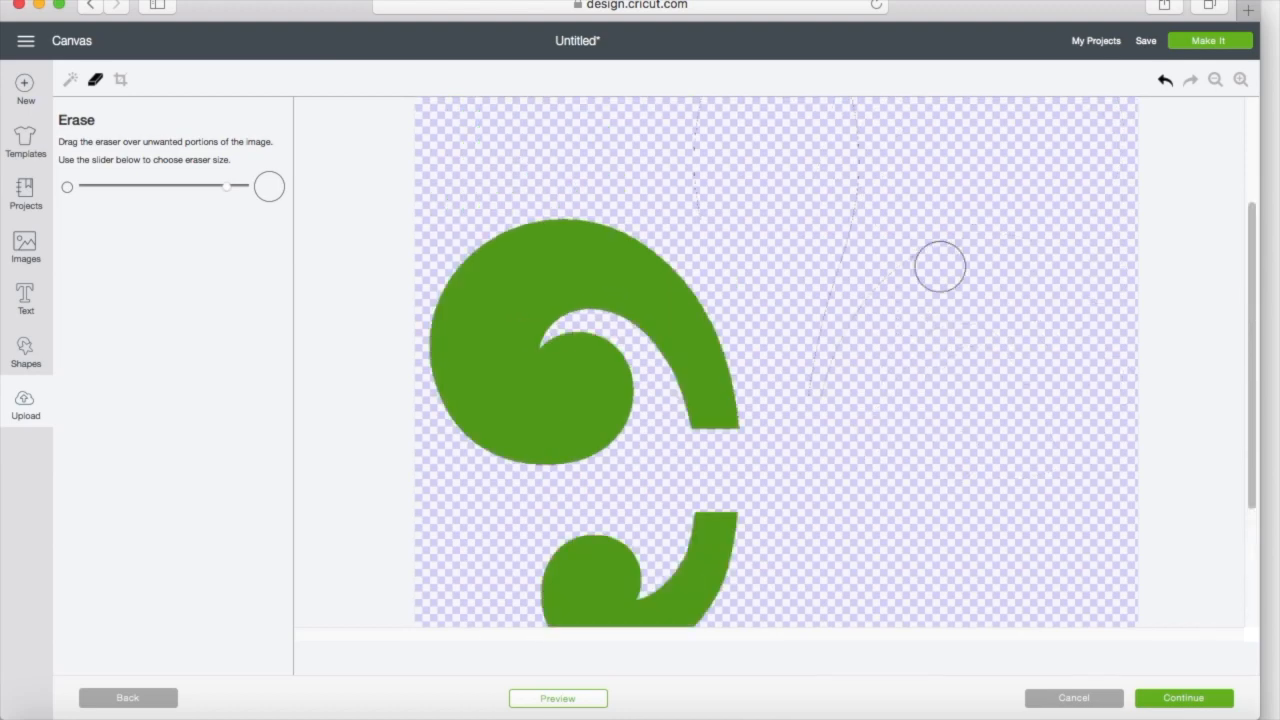
scroll(857, 360, "up", 4)
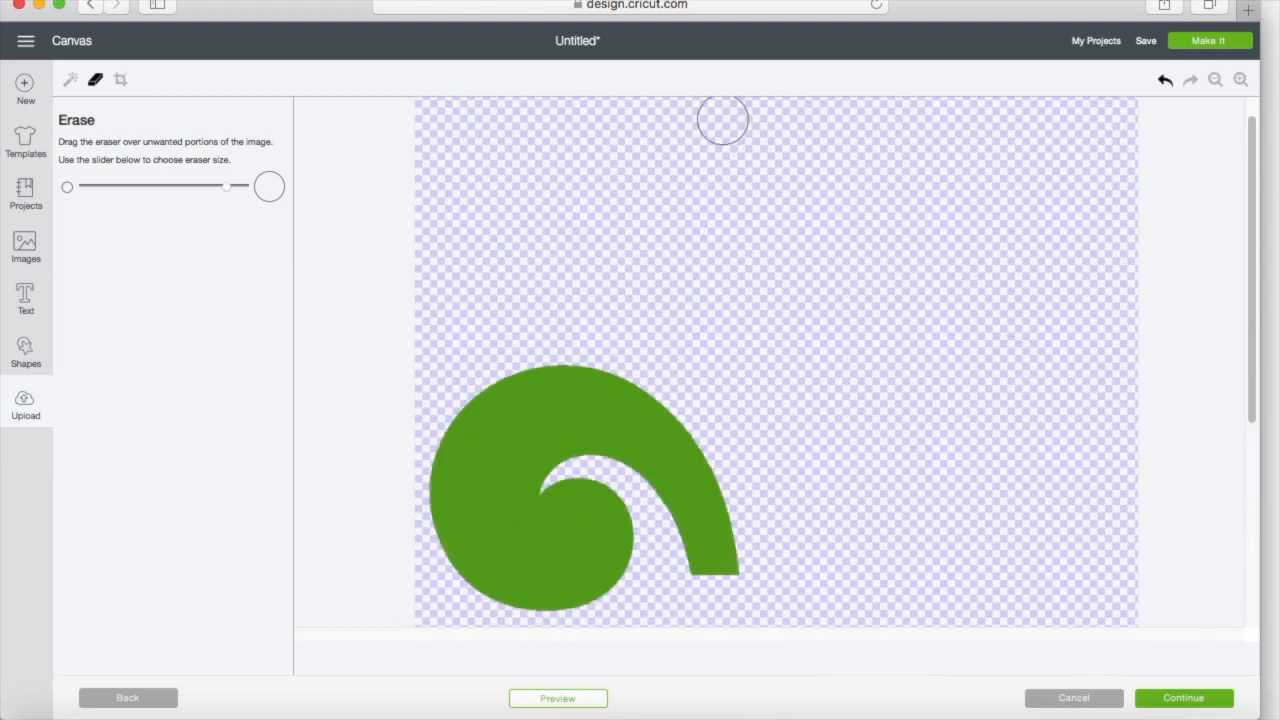
scroll(713, 234, "down", 8)
left_click(1183, 697)
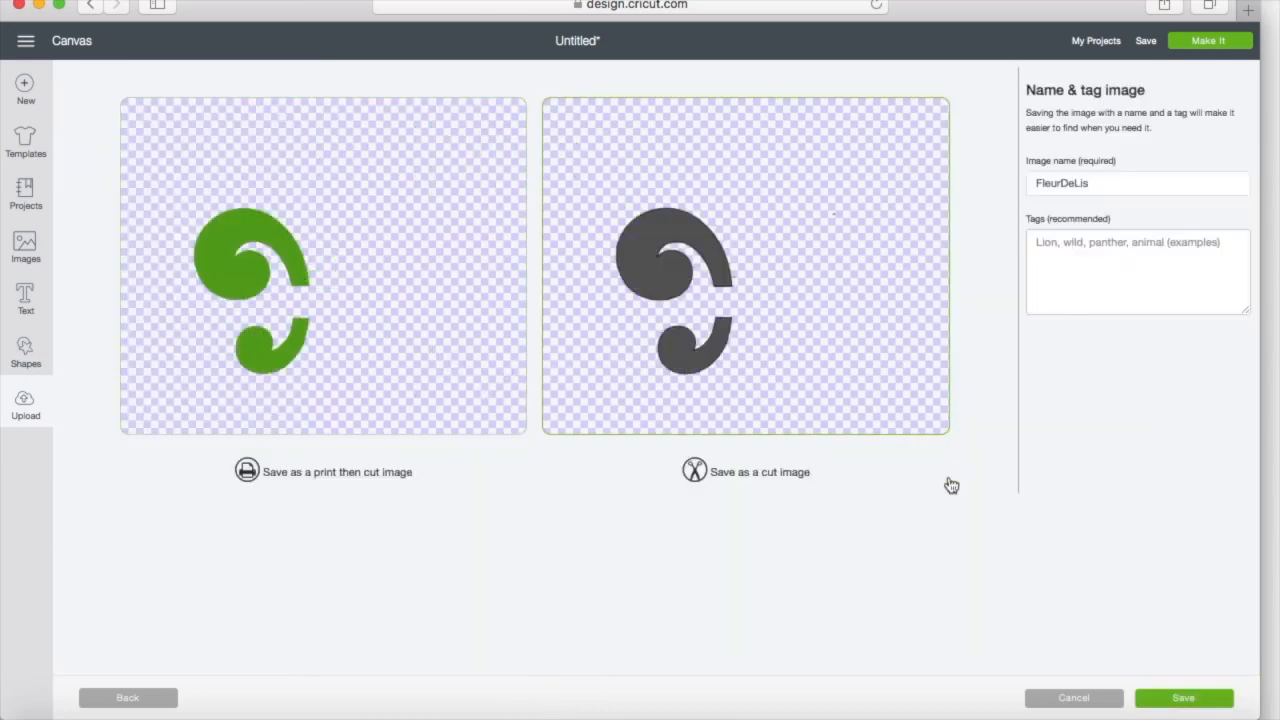
left_click(1183, 698)
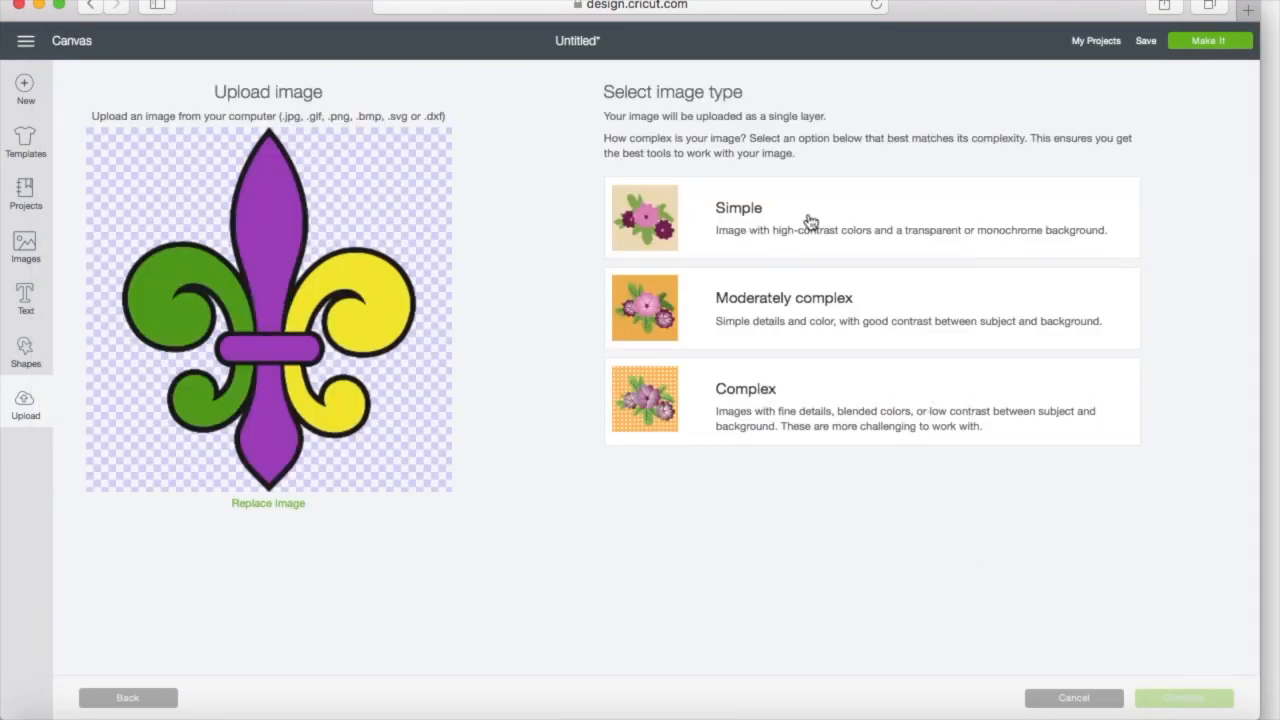
Step: Treat the re-uploaded fleur-de-lis as a Simple image and remove the fills of the upper scrolls, upper stem and centre band
left_click(811, 222)
left_click(1183, 697)
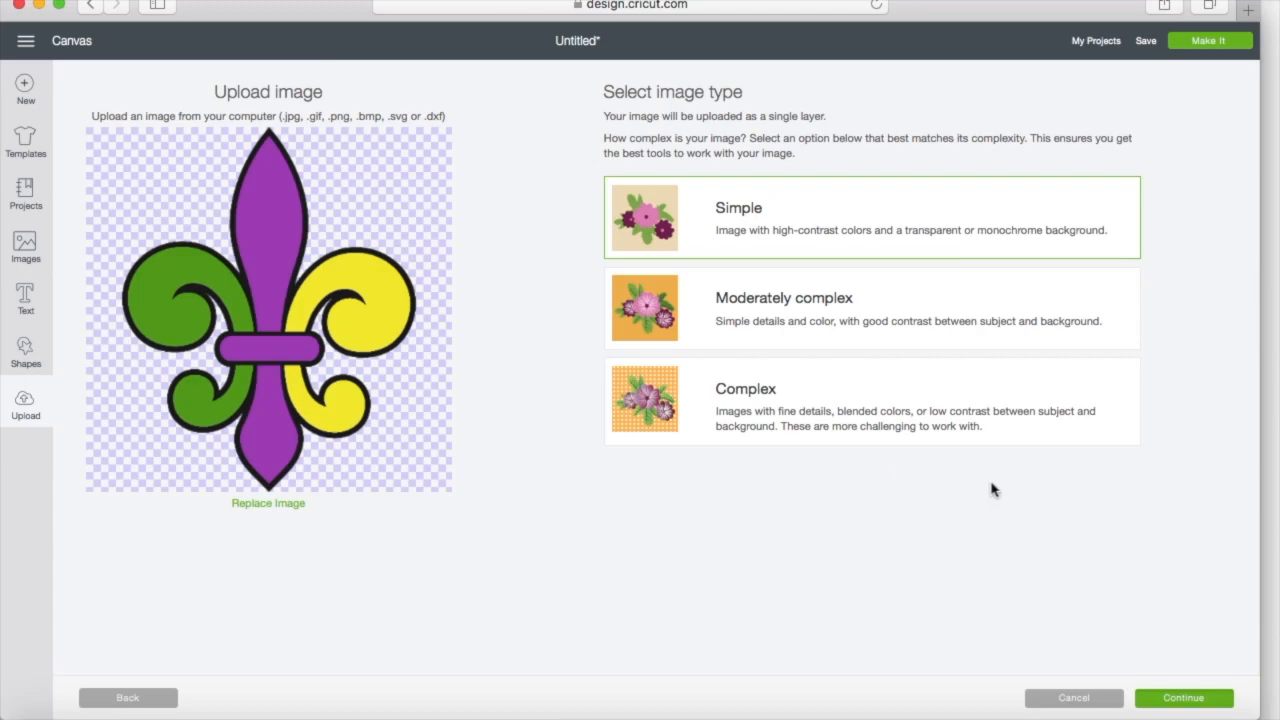
scroll(725, 371, "down", 6)
left_click(540, 280)
left_click(784, 233)
left_click(780, 547)
left_click(985, 300)
Step: Remove the remaining fills below the centre band and save the black outline as a cut image
left_click(856, 614)
left_click(786, 617)
left_click(693, 614)
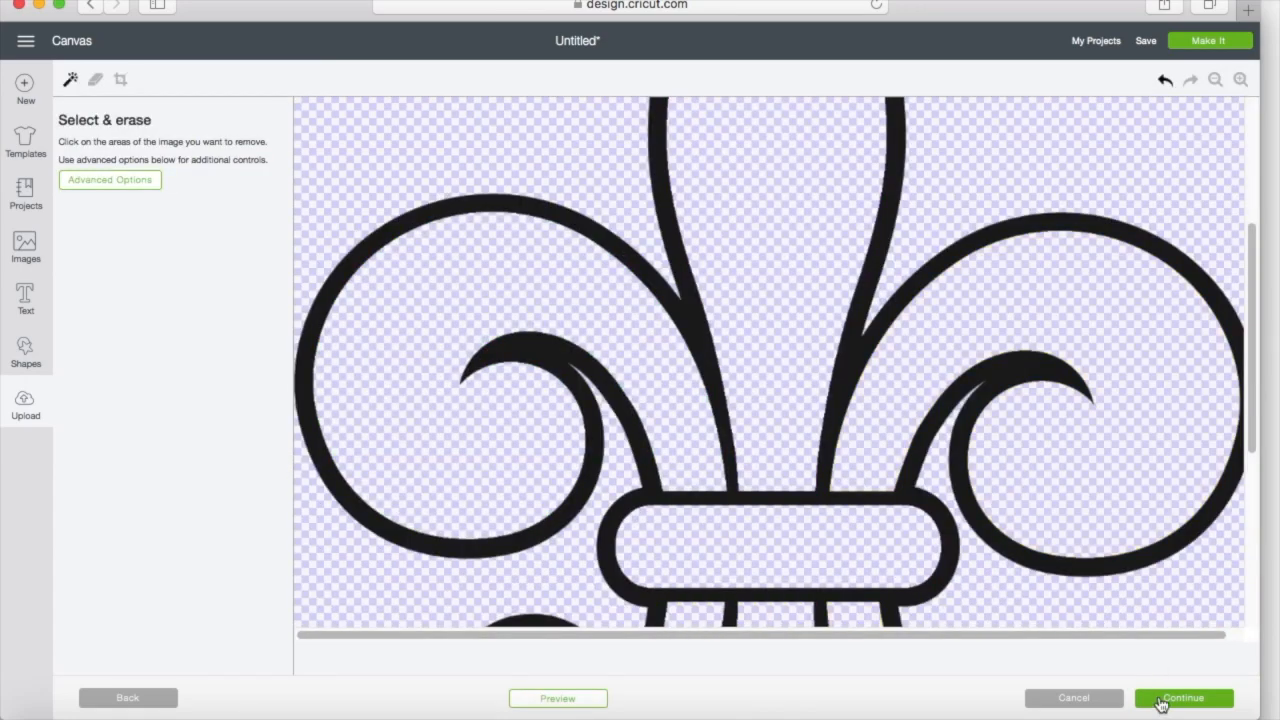
left_click(1162, 700)
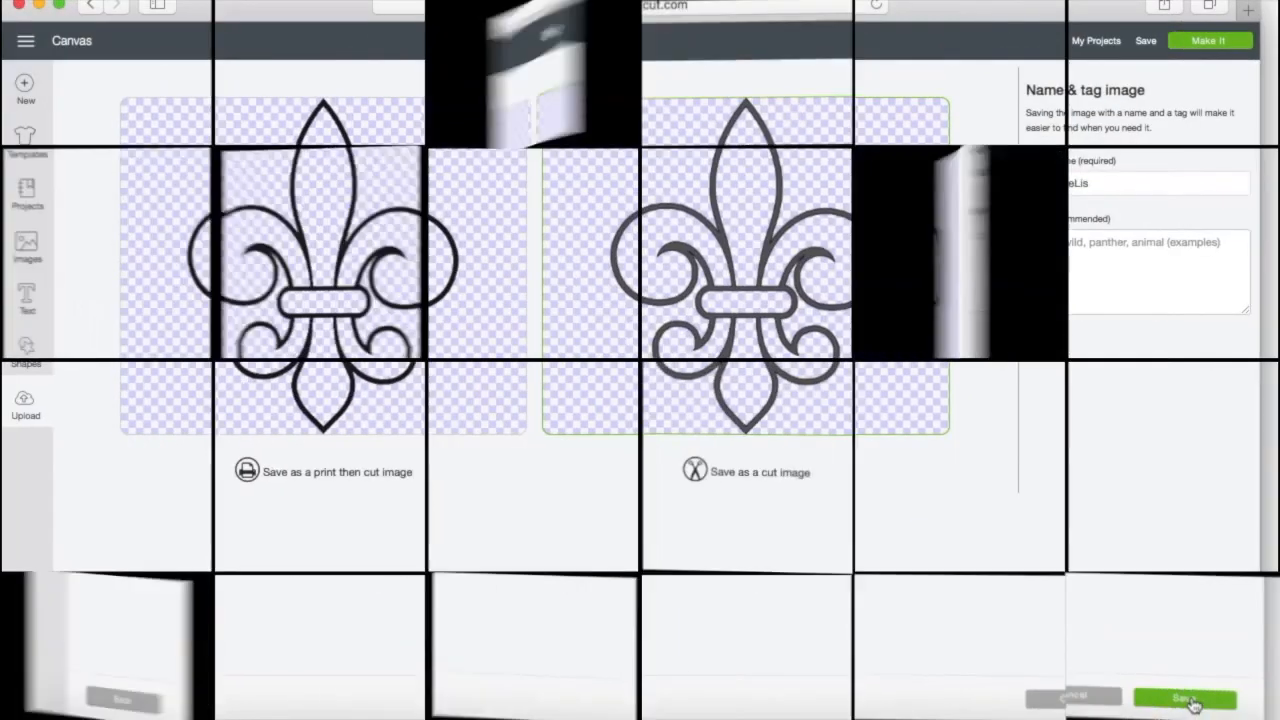
left_click(1185, 697)
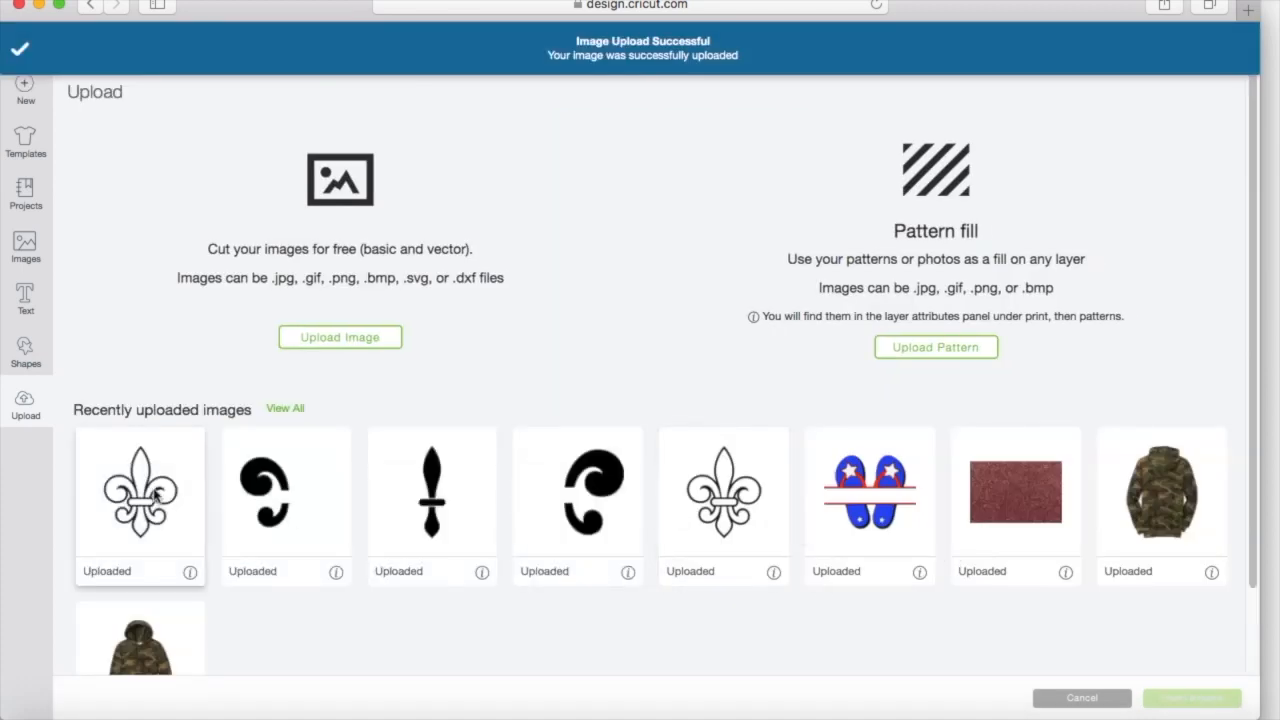
Step: Insert the newly uploaded outline, green scrolls, purple stem and yellow scrolls images together onto the canvas
left_click(160, 498)
left_click(270, 505)
left_click(450, 512)
left_click(553, 517)
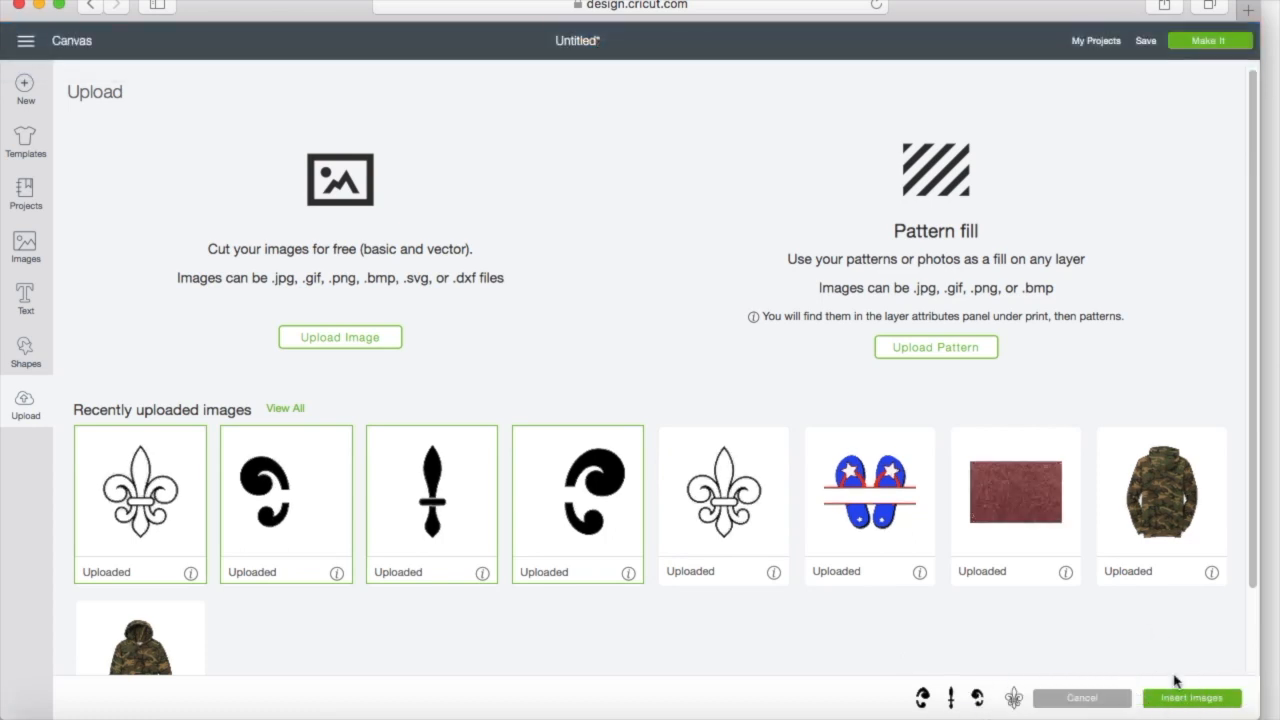
left_click(1182, 700)
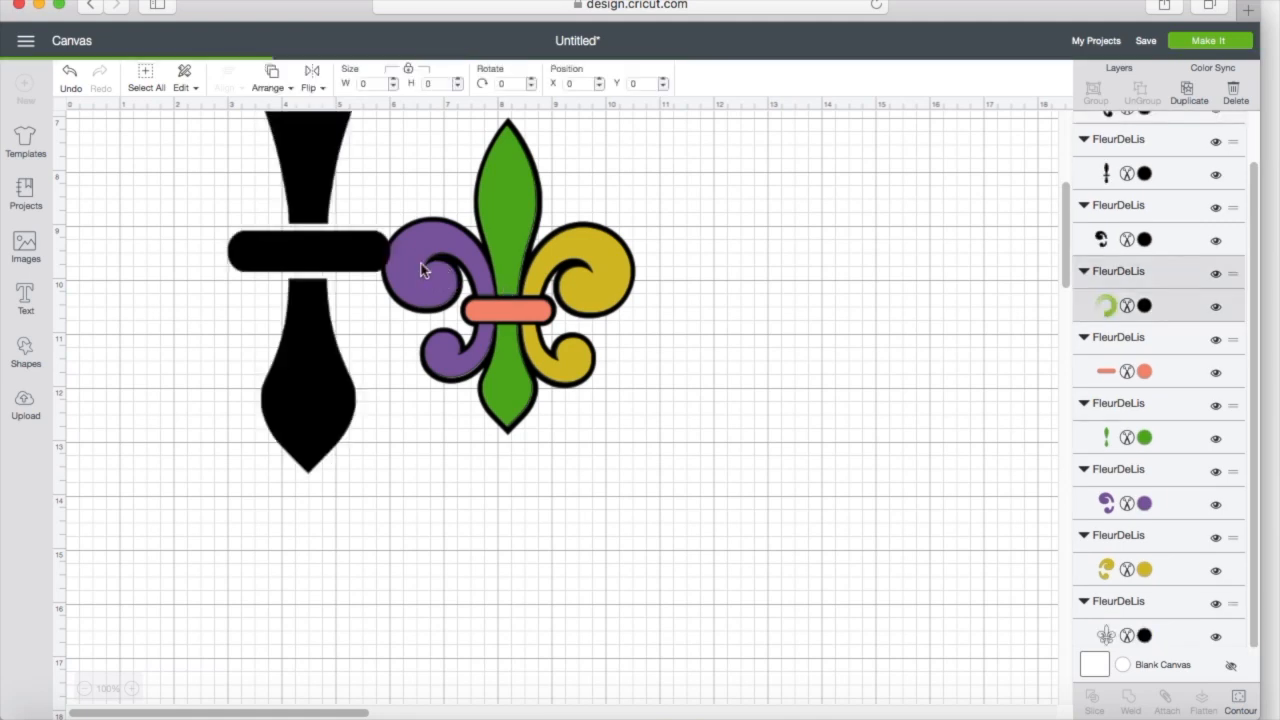
Step: Move the inserted stem and outline images to the empty area below the small coloured fleur-de-lis
left_click_drag(310, 249, 362, 574)
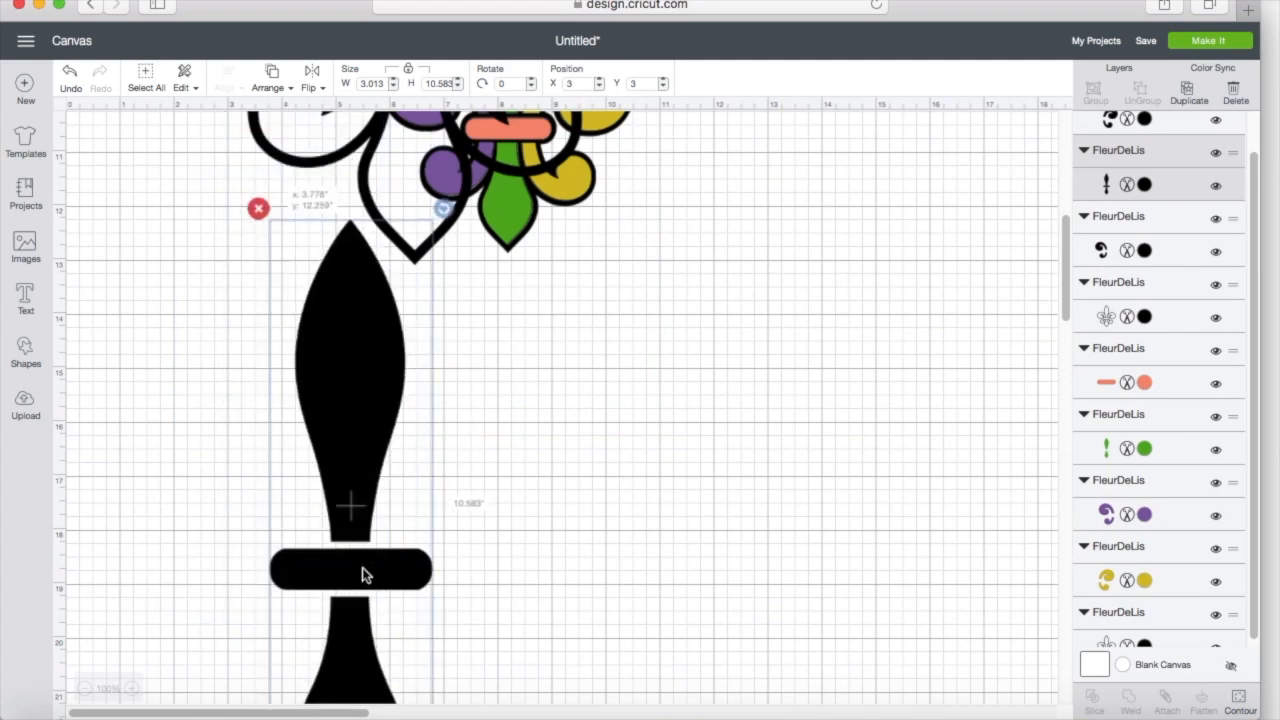
left_click_drag(371, 338, 395, 527)
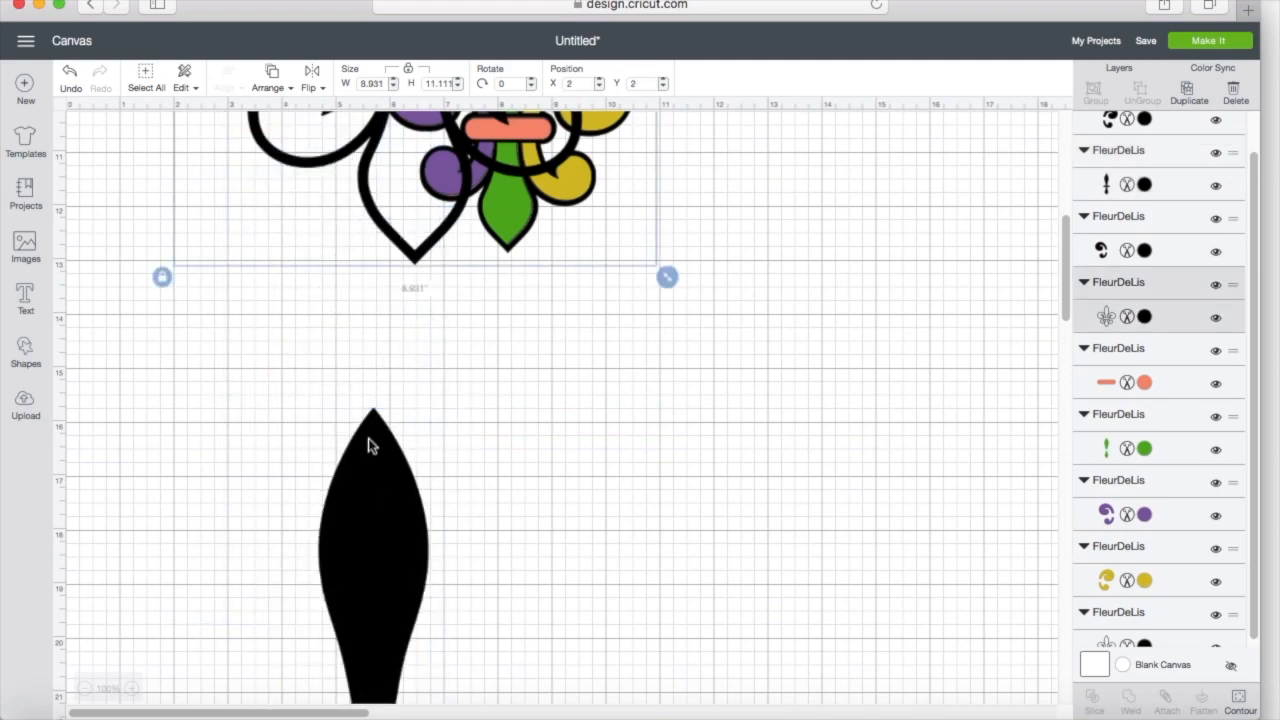
left_click_drag(386, 364, 332, 379)
left_click_drag(338, 179, 334, 531)
Step: Move the two inserted scroll images down onto the large outline, clear of the small coloured fleur-de-lis
scroll(371, 300, "up", 5)
left_click(358, 325)
left_click_drag(358, 325, 334, 506)
scroll(360, 237, "up", 10)
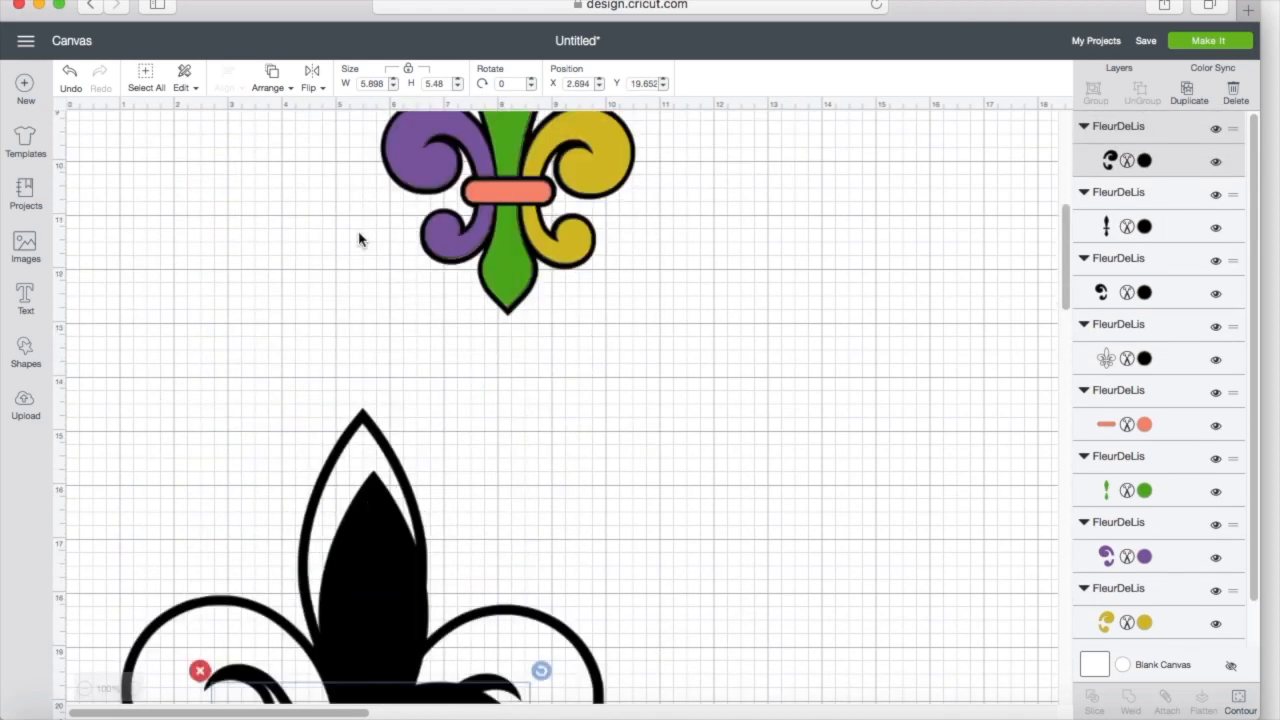
left_click_drag(362, 185, 409, 429)
scroll(486, 213, "up", 5)
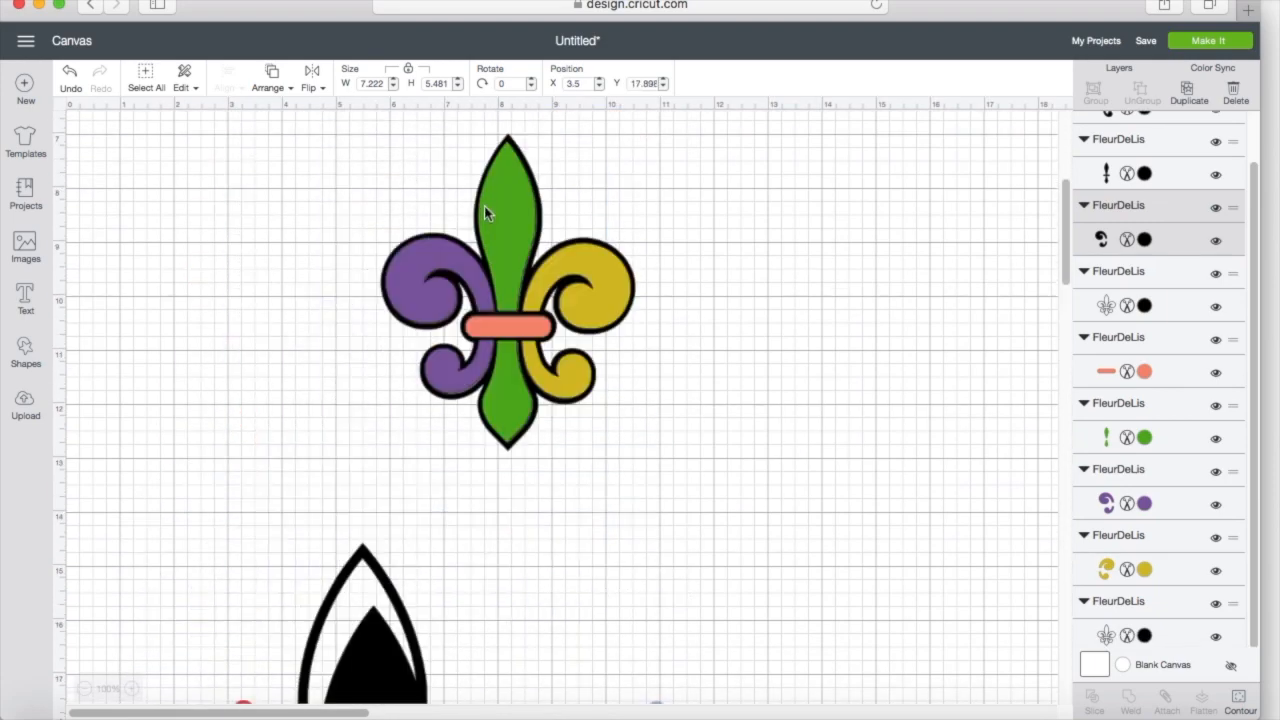
Step: Recolour the small fleur-de-lis's left scrolls to green #10AD10 and its stem to purple
left_click(444, 257)
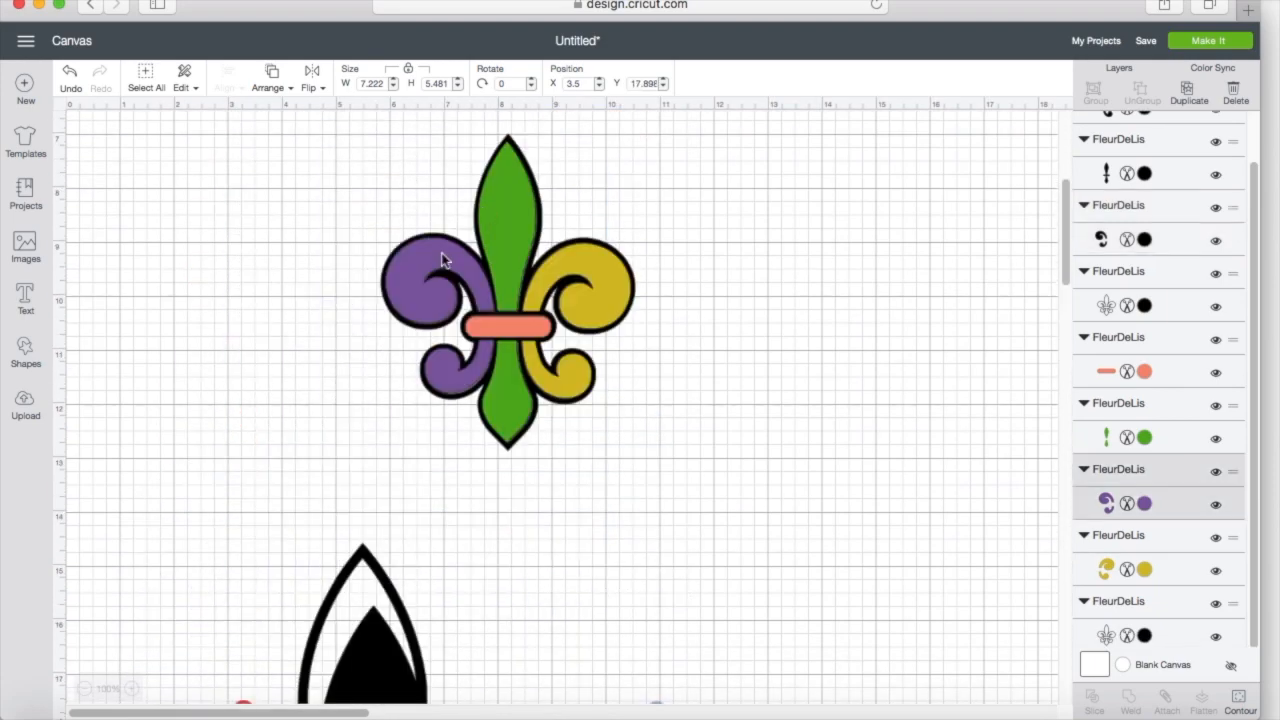
left_click(1128, 503)
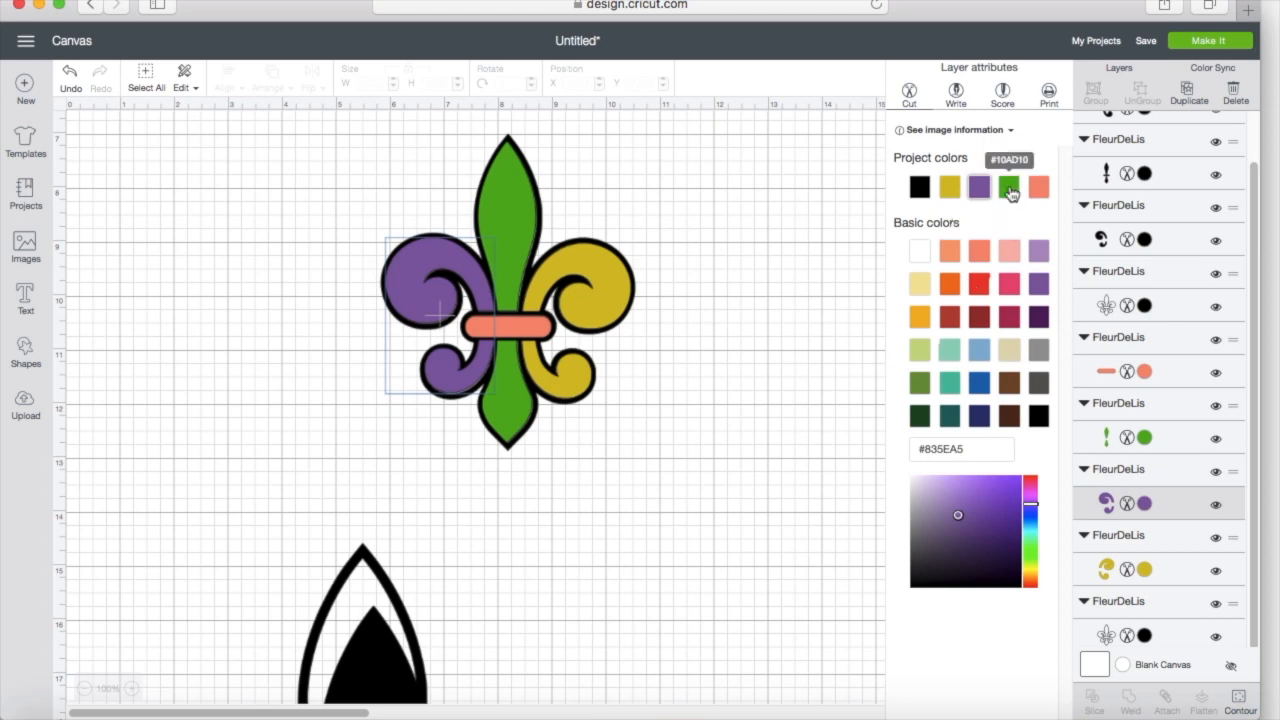
left_click(1009, 187)
left_click(490, 221)
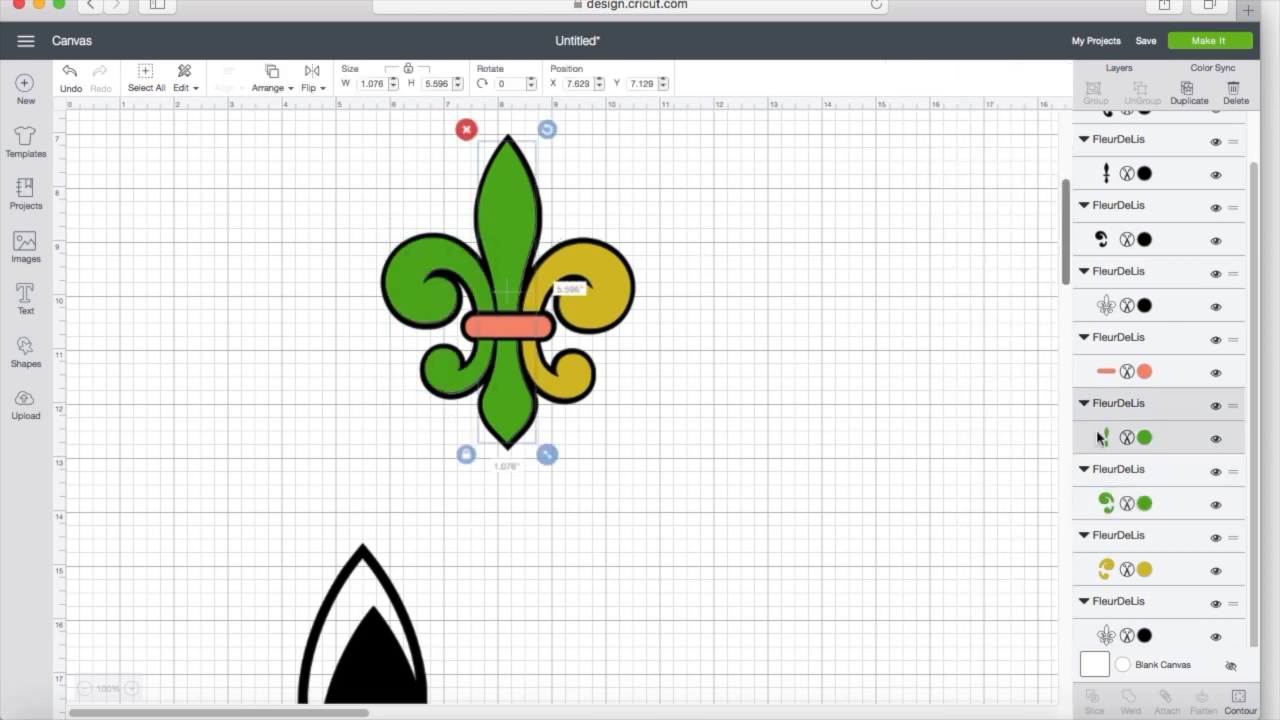
left_click(1130, 440)
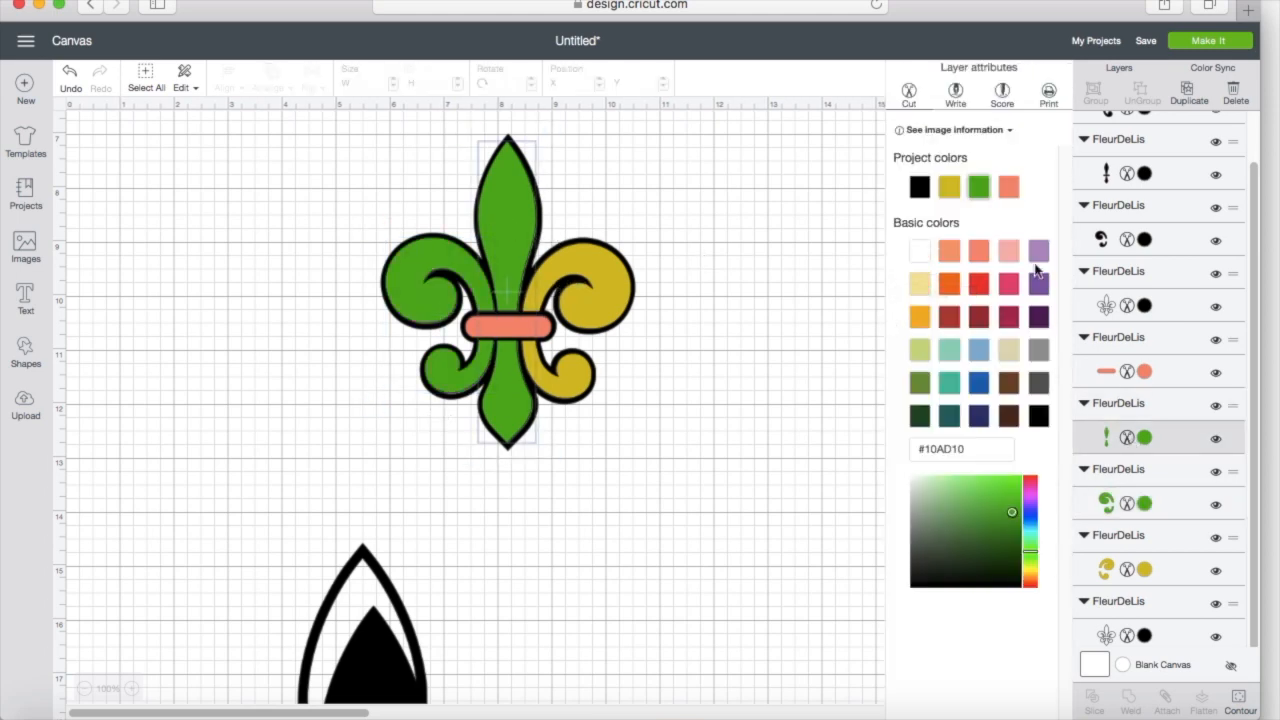
left_click(1040, 288)
Step: Recolour the small fleur-de-lis's centre band to purple #835EA5 and its right scrolls to a brighter yellow
left_click(541, 338)
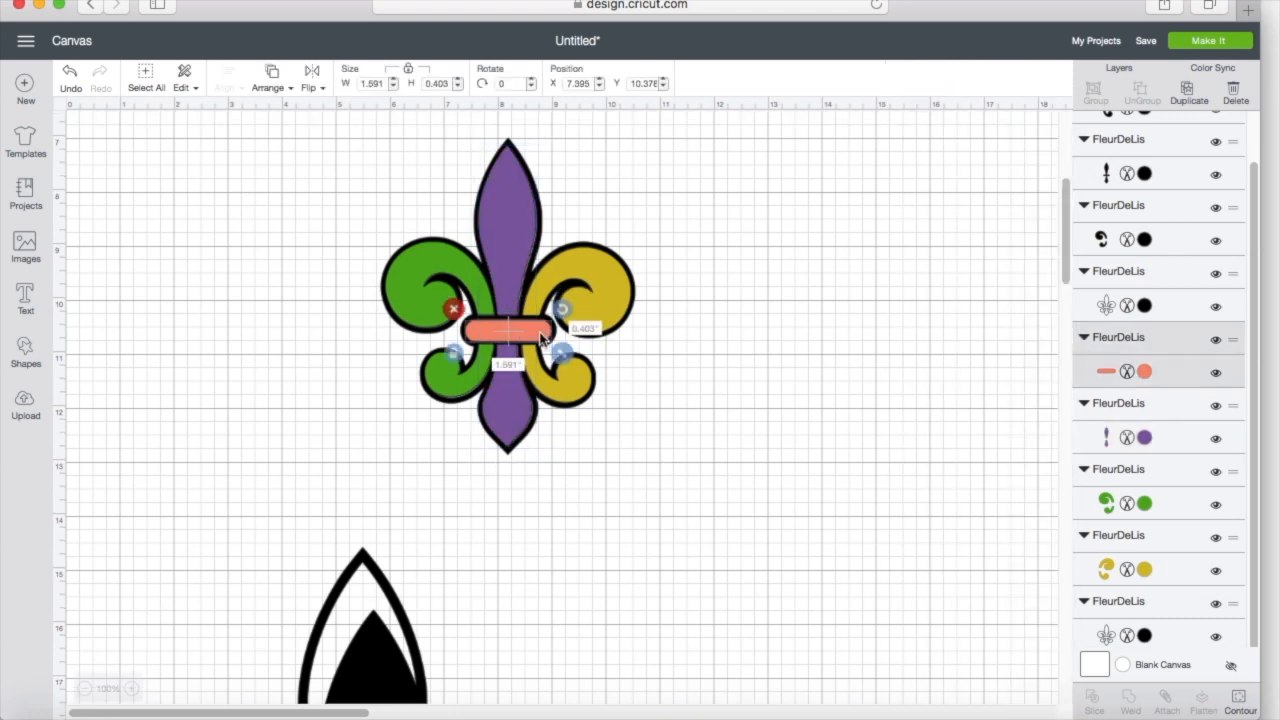
left_click(1133, 371)
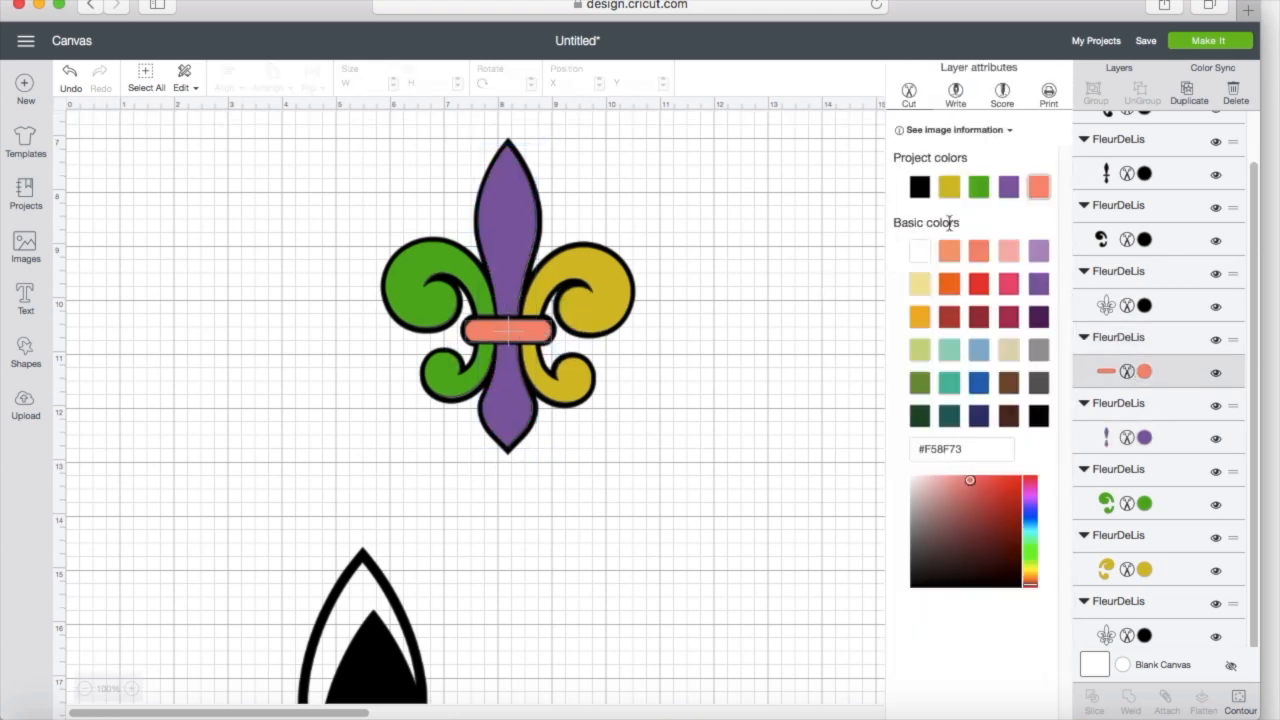
left_click(1009, 188)
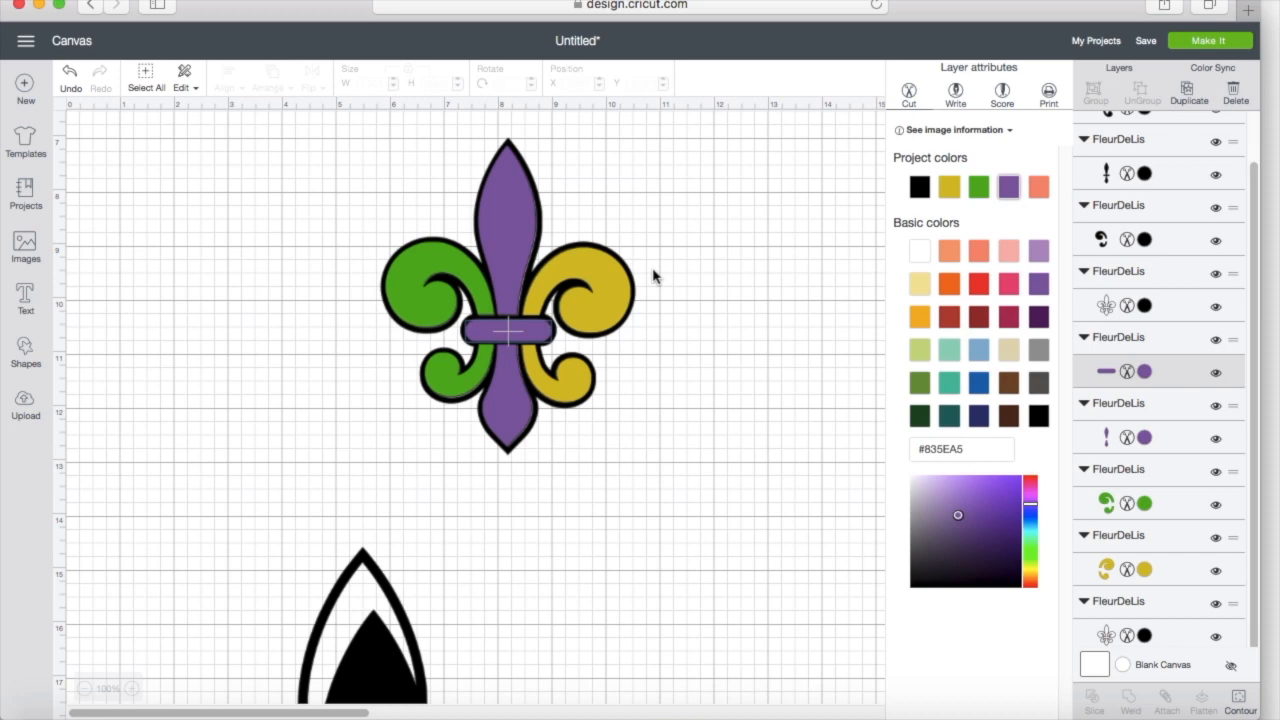
left_click(612, 282)
left_click(1127, 569)
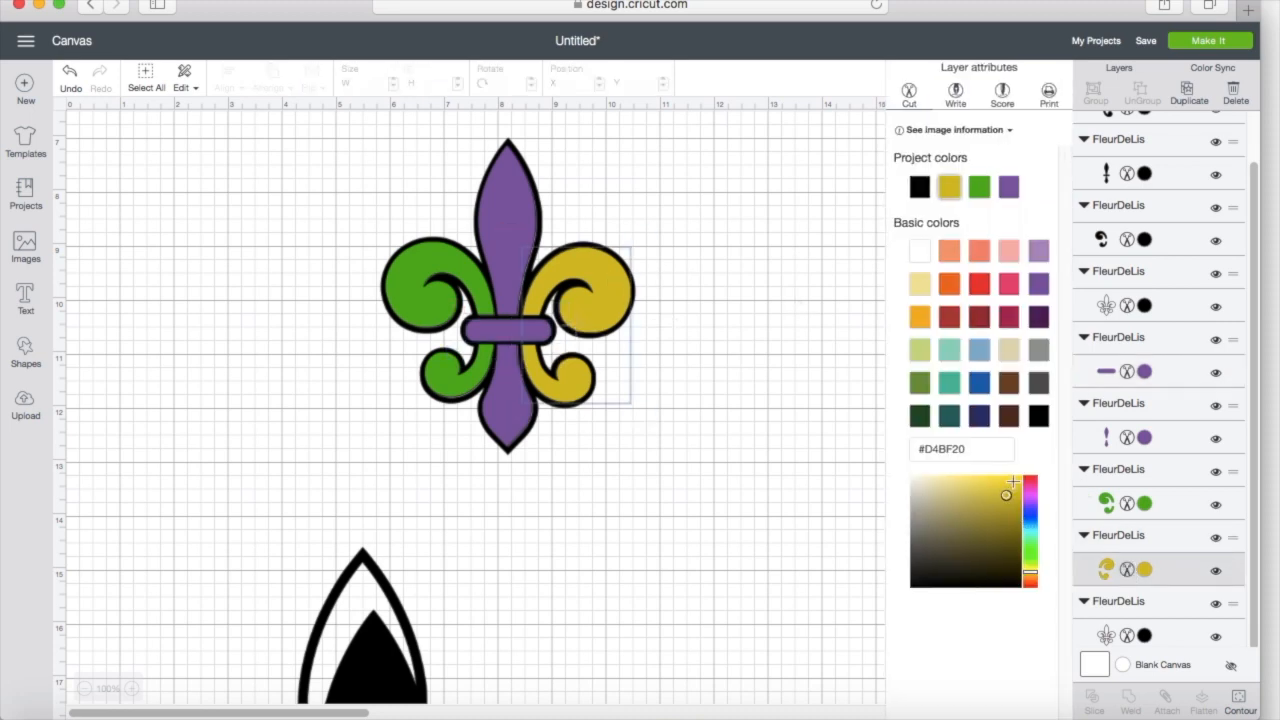
left_click(1013, 482)
left_click(726, 457)
Step: Move the two black scroll images off the large outline to the empty canvas on its right
scroll(520, 480, "down", 10)
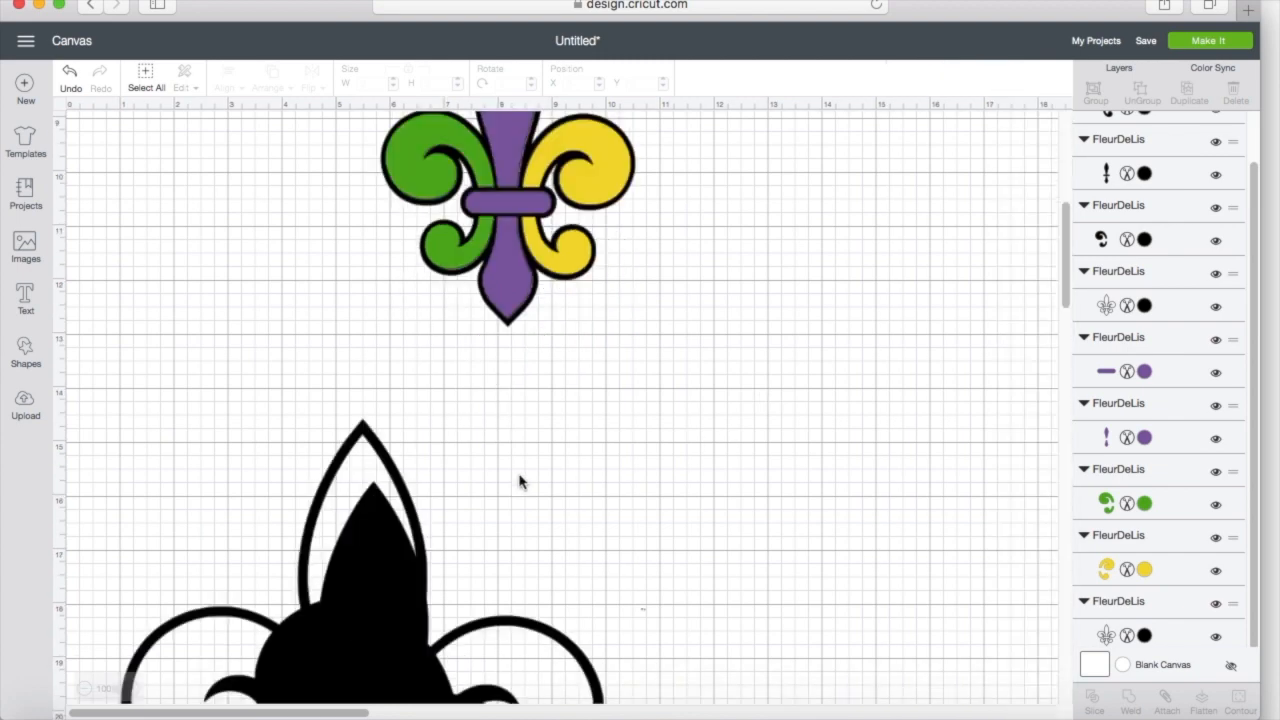
left_click_drag(508, 462, 957, 386)
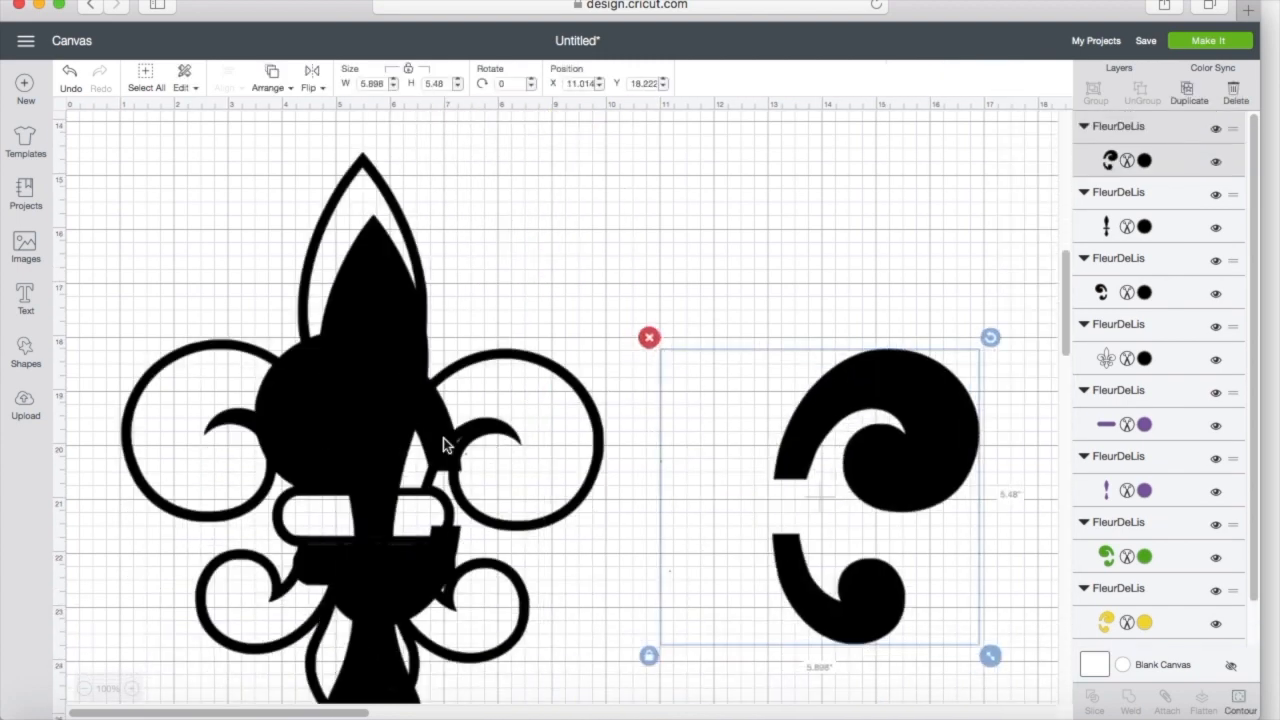
left_click_drag(542, 383, 913, 398)
left_click_drag(758, 322, 970, 358)
Step: Fit the stem and band piece inside the large outline and colour it with the project's purple
left_click_drag(378, 346, 350, 291)
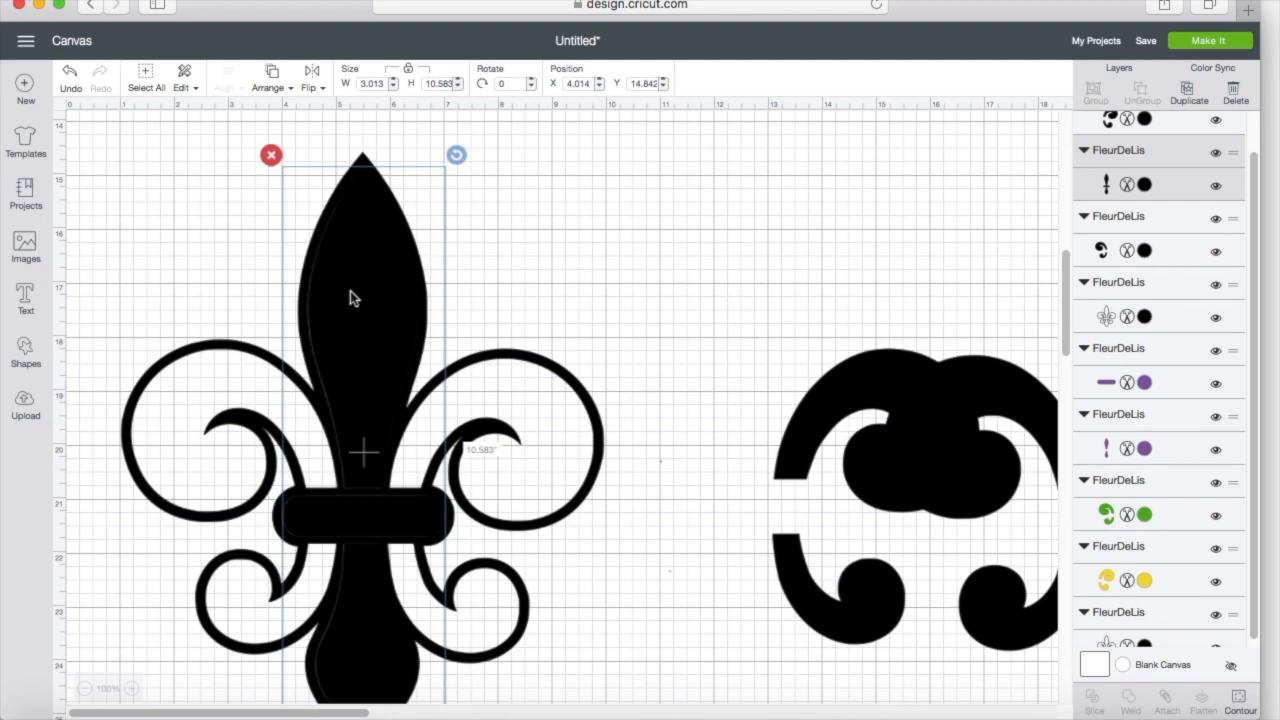
scroll(1068, 282, "down", 1)
left_click(1143, 186)
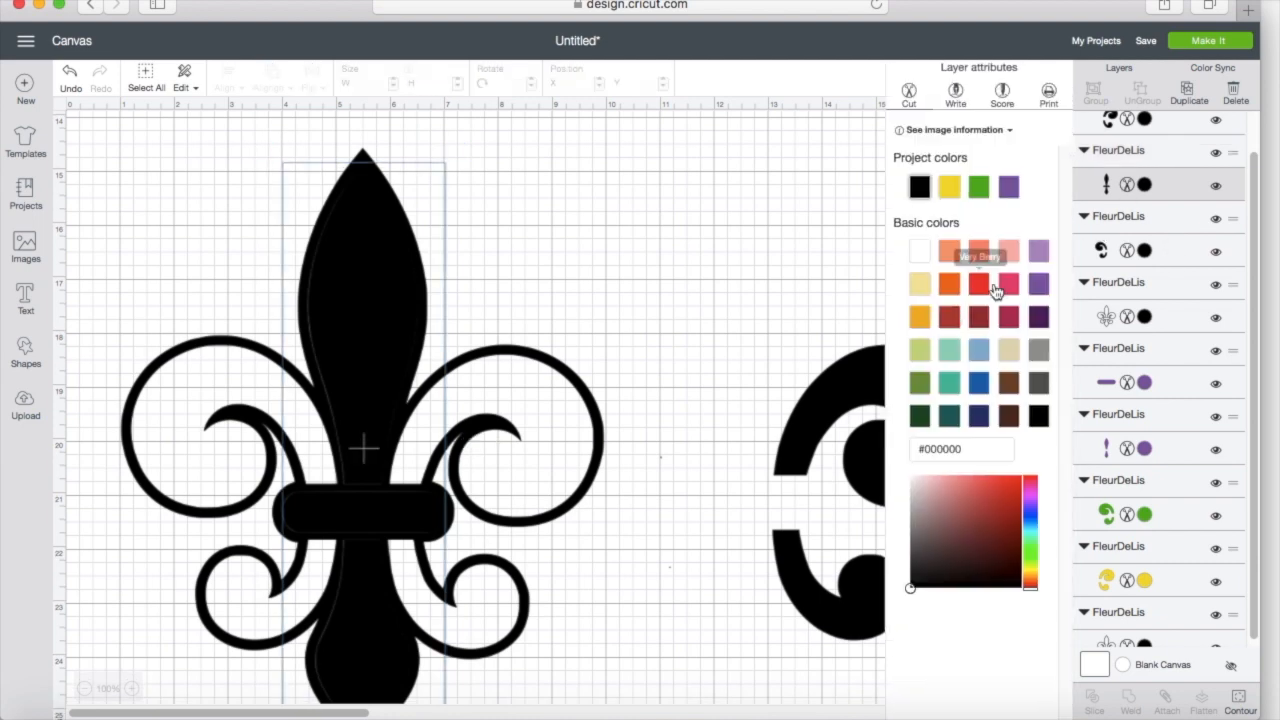
left_click(1009, 188)
Step: Fit the right scroll pieces into the large outline and colour them with the project's yellow
left_click_drag(841, 397, 455, 398)
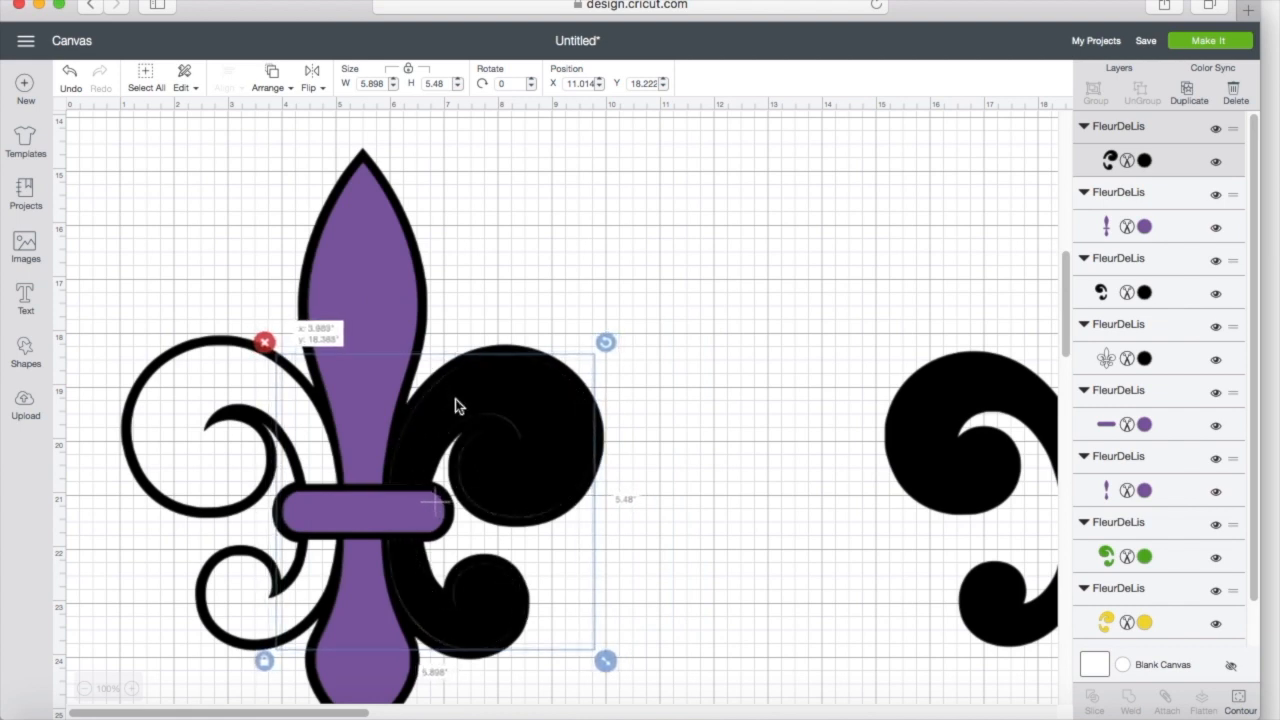
left_click(1127, 162)
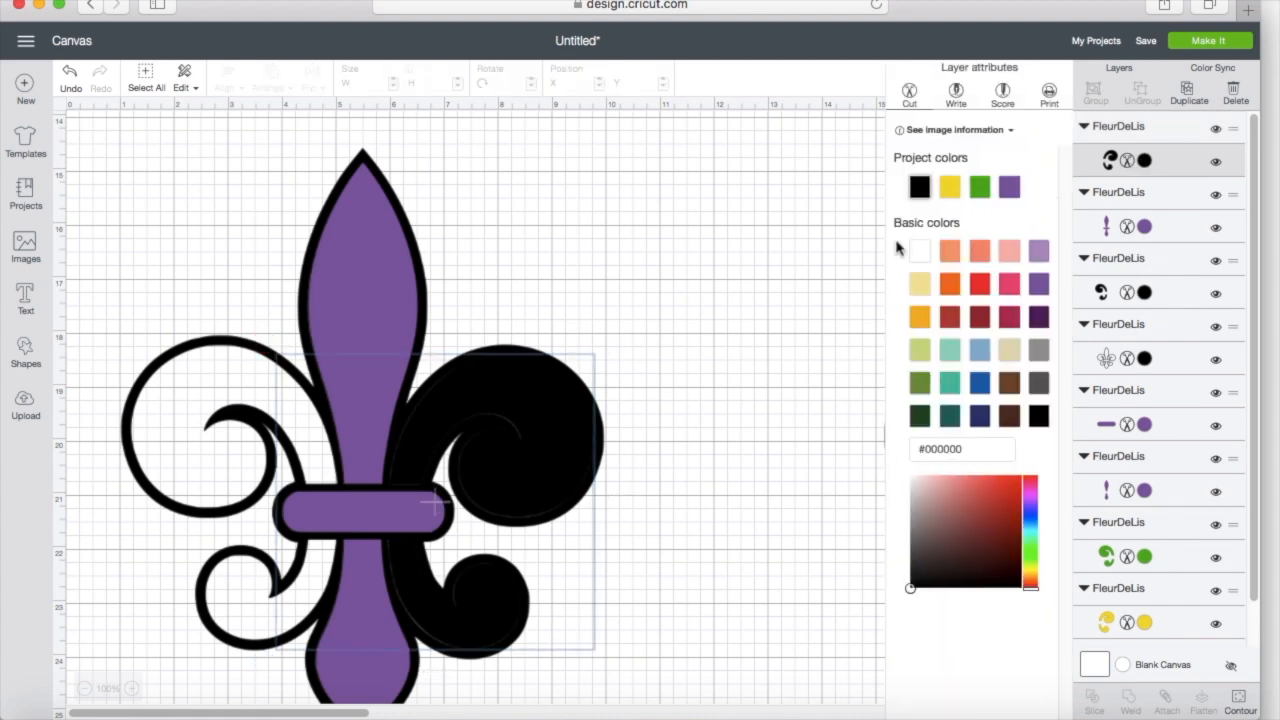
left_click(952, 190)
left_click(760, 392)
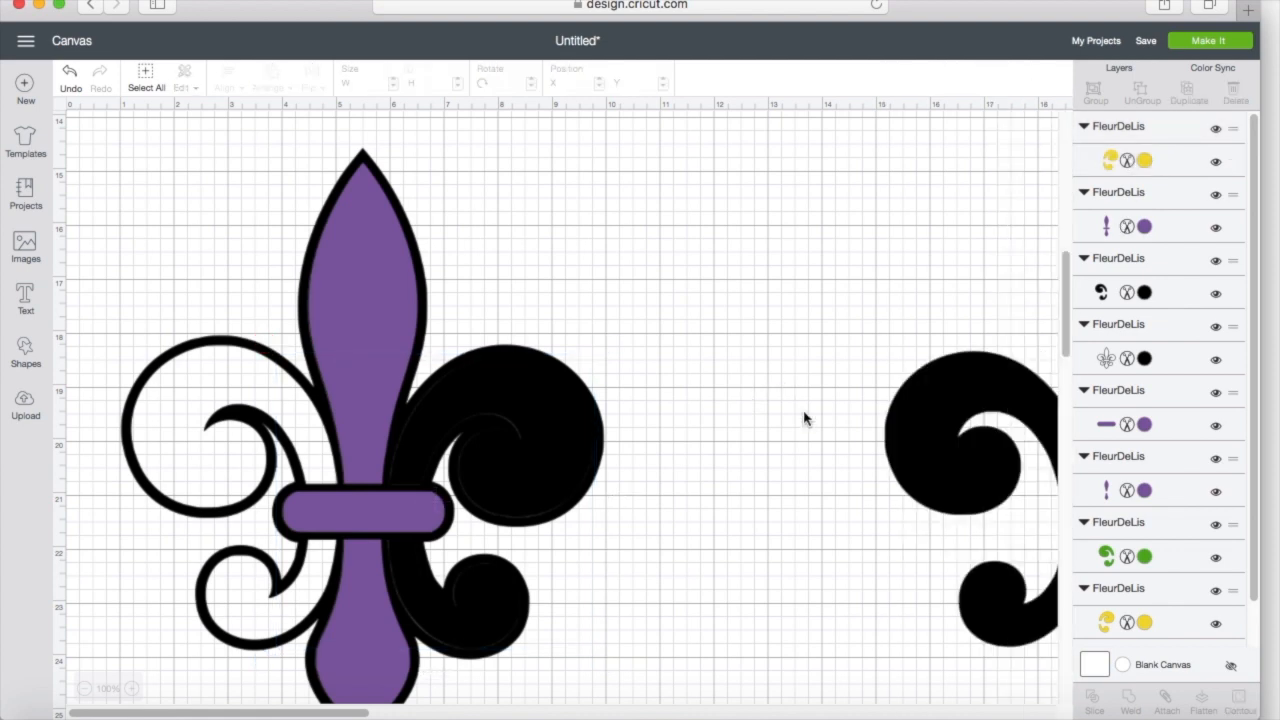
Step: Fit the remaining black scroll pieces into the left half of the large outline and colour them with the project's green
left_click_drag(913, 412, 160, 411)
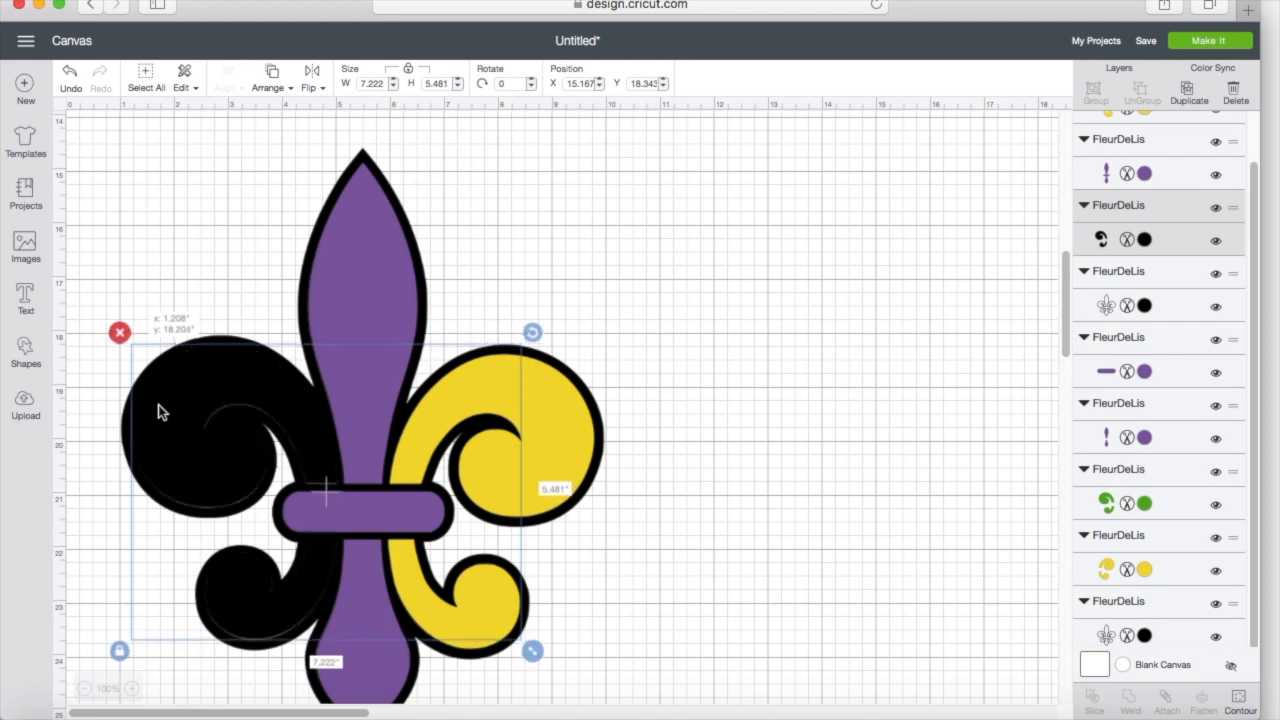
left_click(1141, 240)
left_click(979, 187)
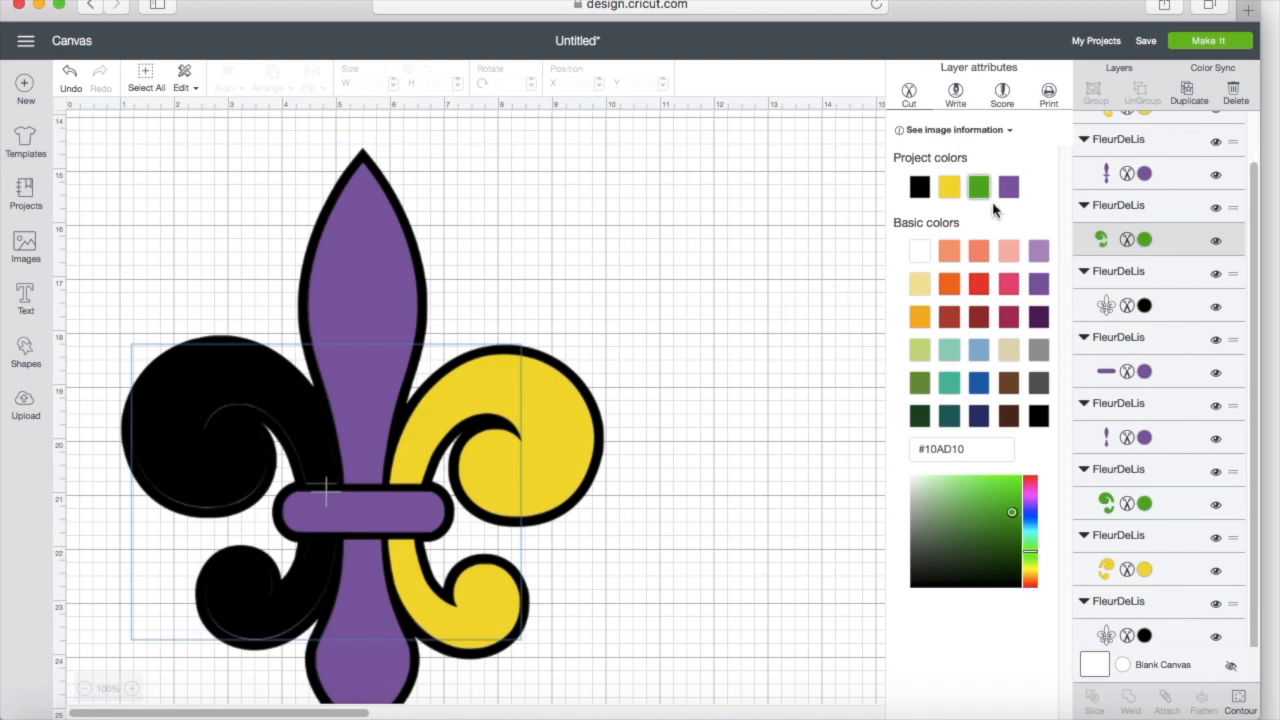
left_click(798, 323)
Step: Review the finished fleur-de-lis designs, send the project to mat preparation and turn on mirroring for the first black mat
scroll(798, 323, "down", 10)
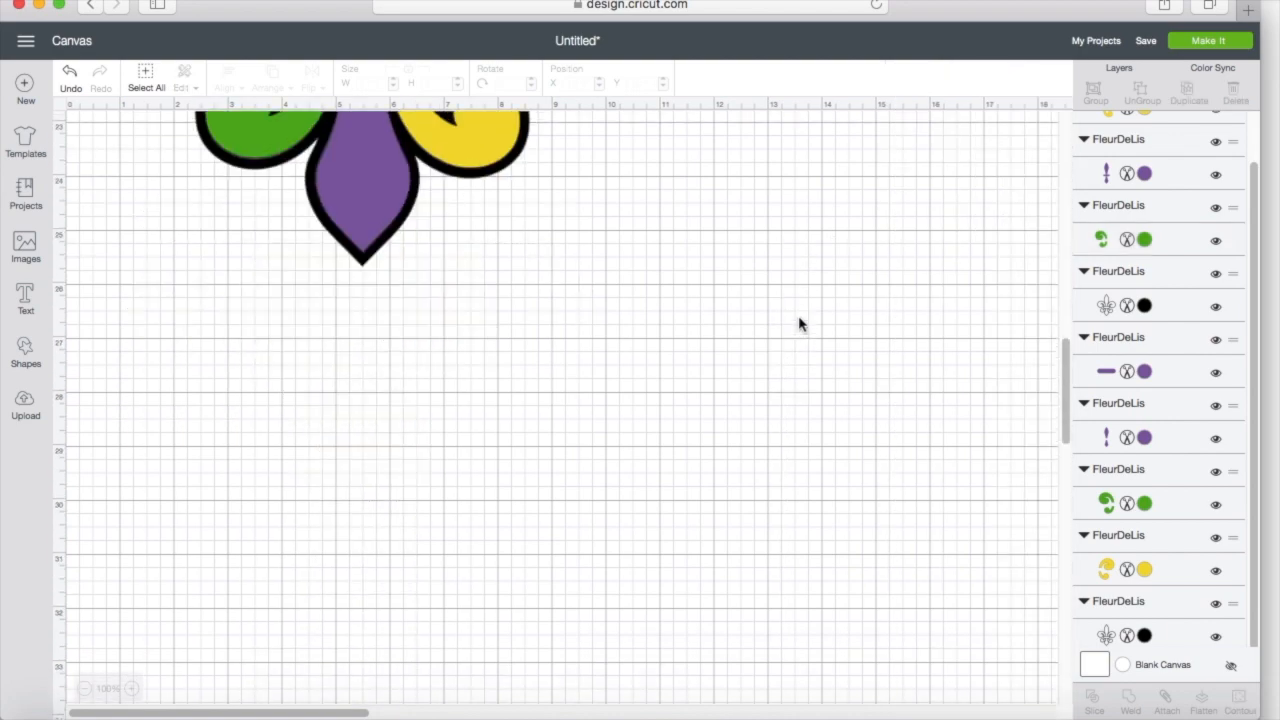
scroll(798, 323, "up", 9)
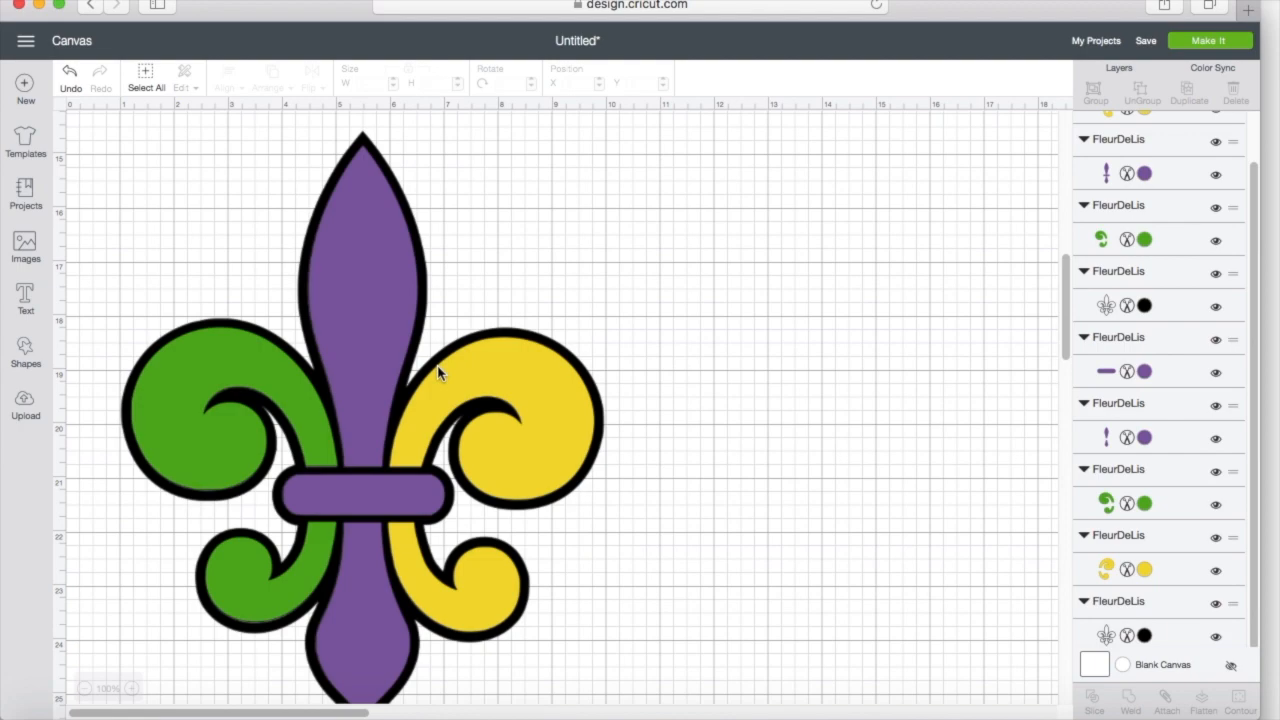
scroll(666, 322, "up", 10)
scroll(666, 322, "down", 4)
scroll(661, 325, "down", 6)
scroll(658, 329, "up", 5)
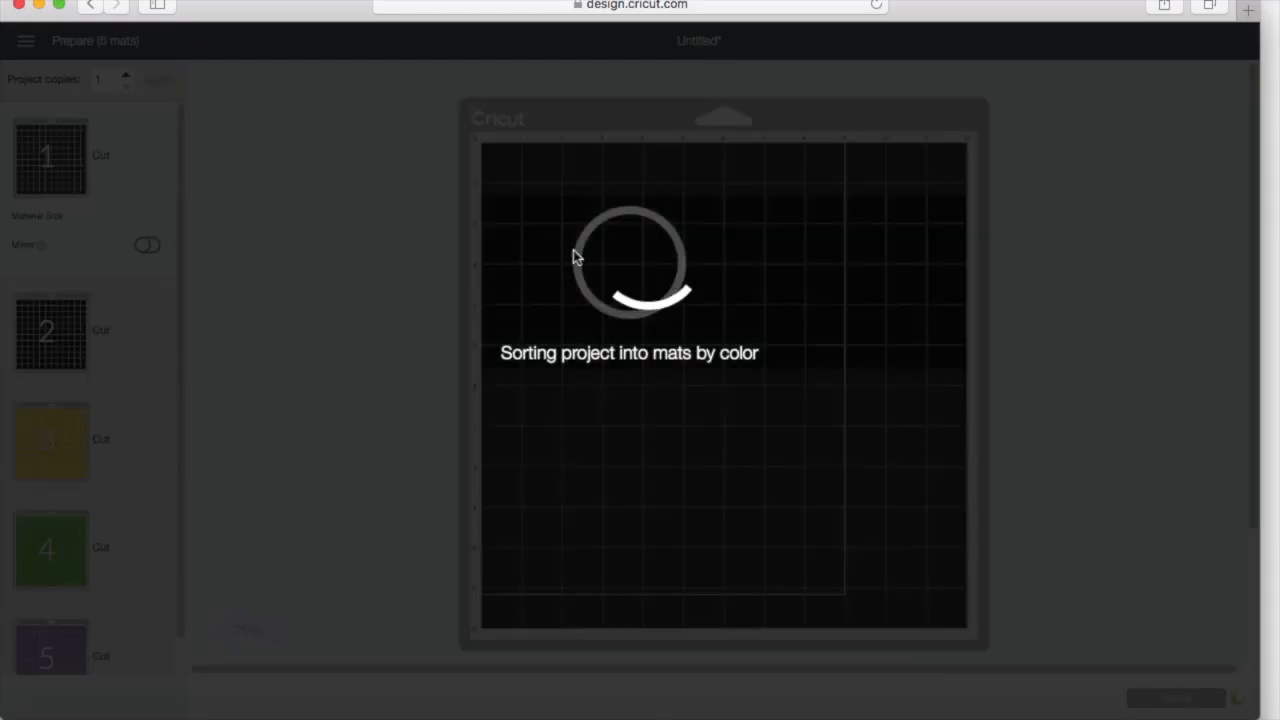
scroll(118, 388, "down", 2)
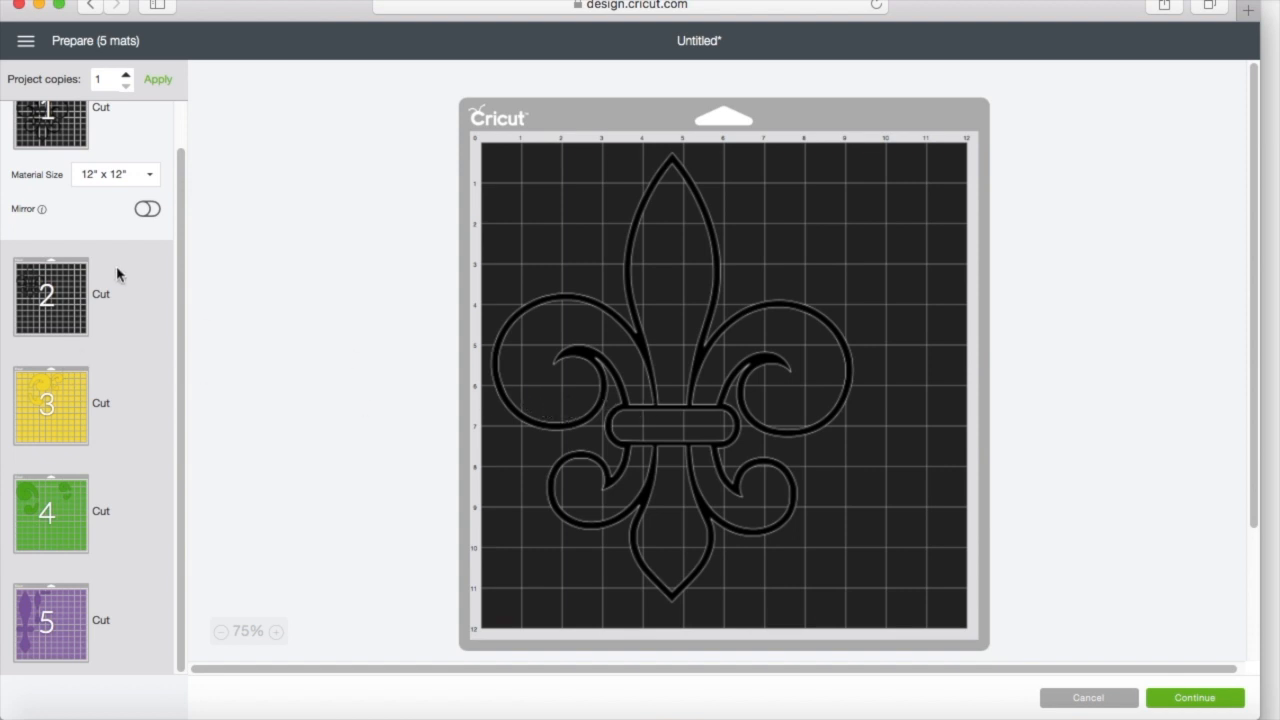
left_click(155, 210)
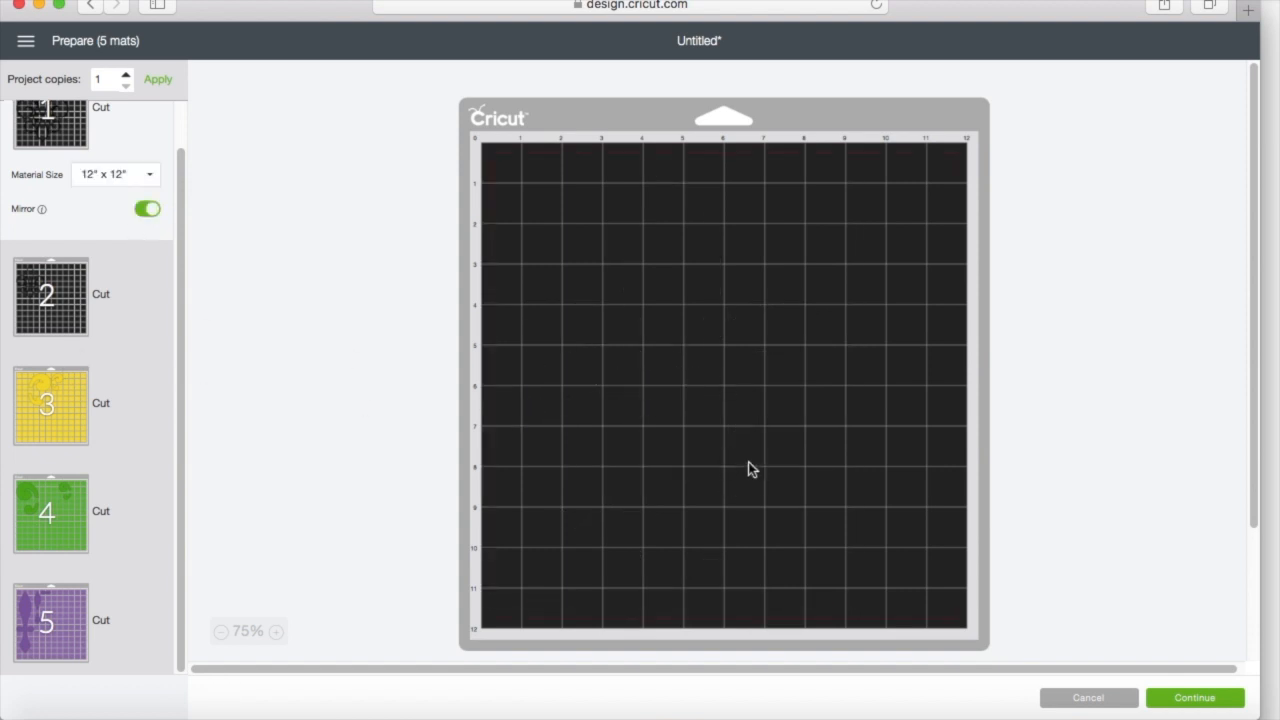
scroll(130, 348, "up", 2)
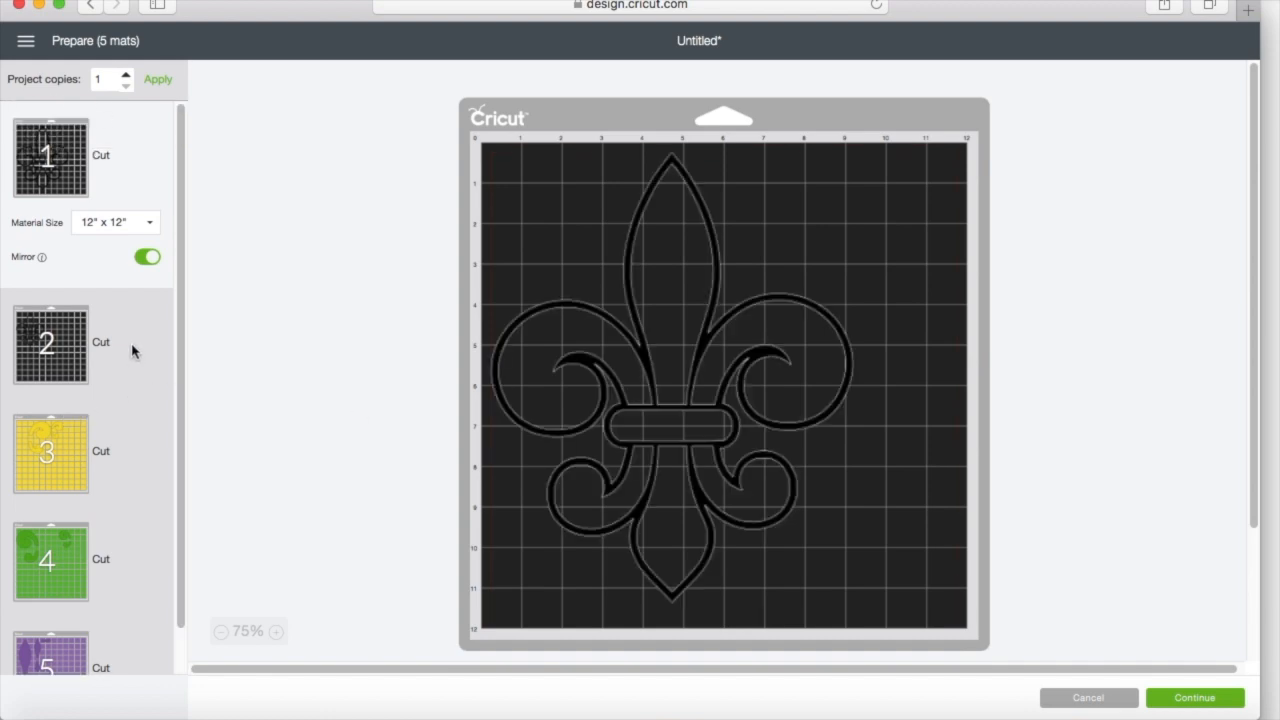